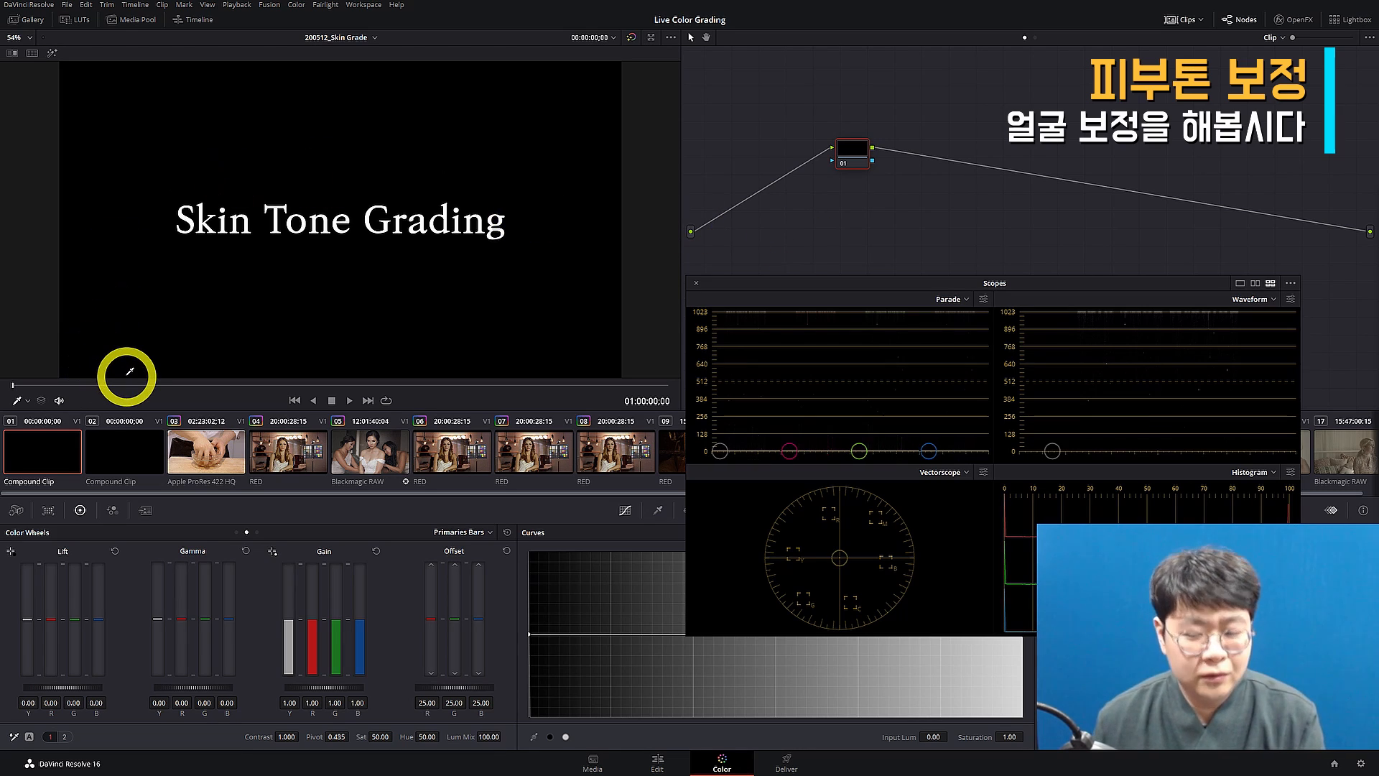
Open clip 03 with the hands in the bowl and move the floating Scopes window higher over the node graph
{"action": "key", "text": "Down"}
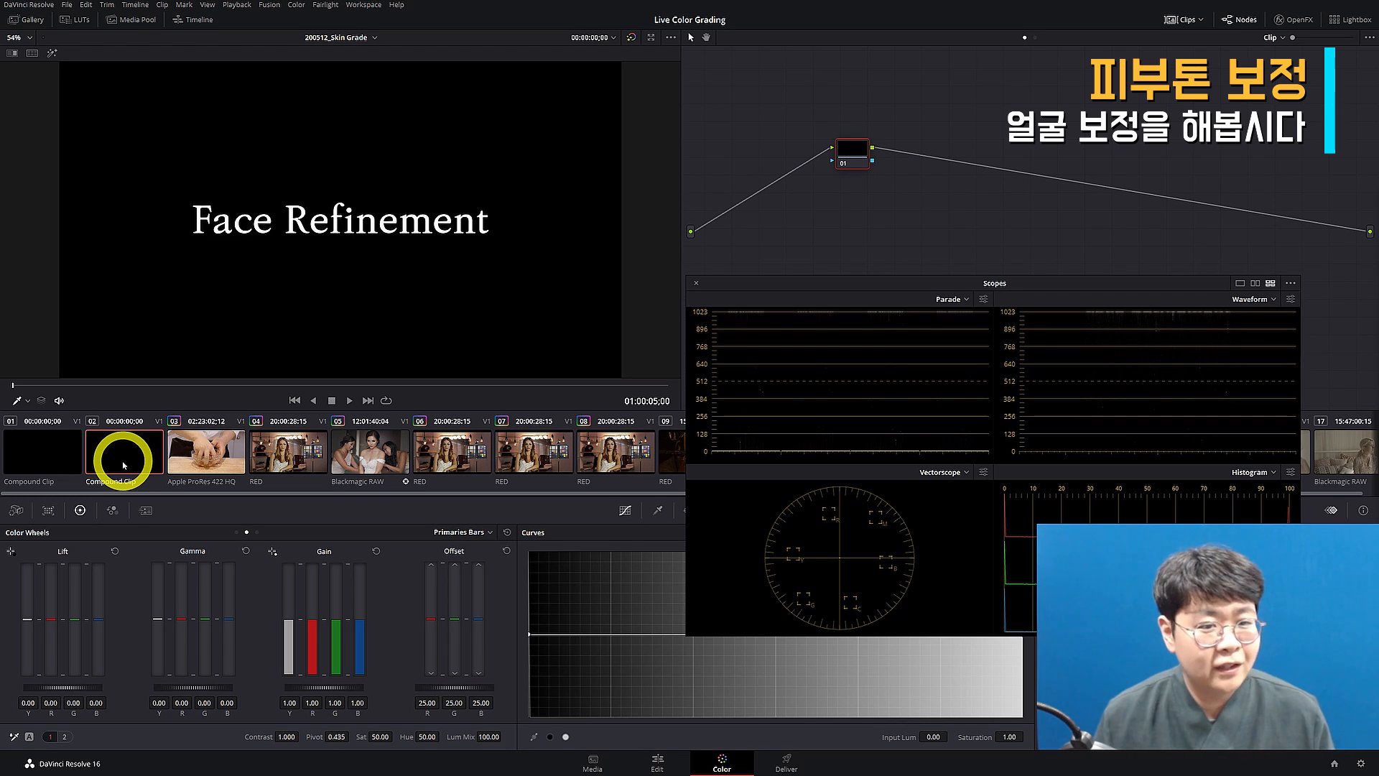
{"action": "left_click", "coordinate": [212, 456]}
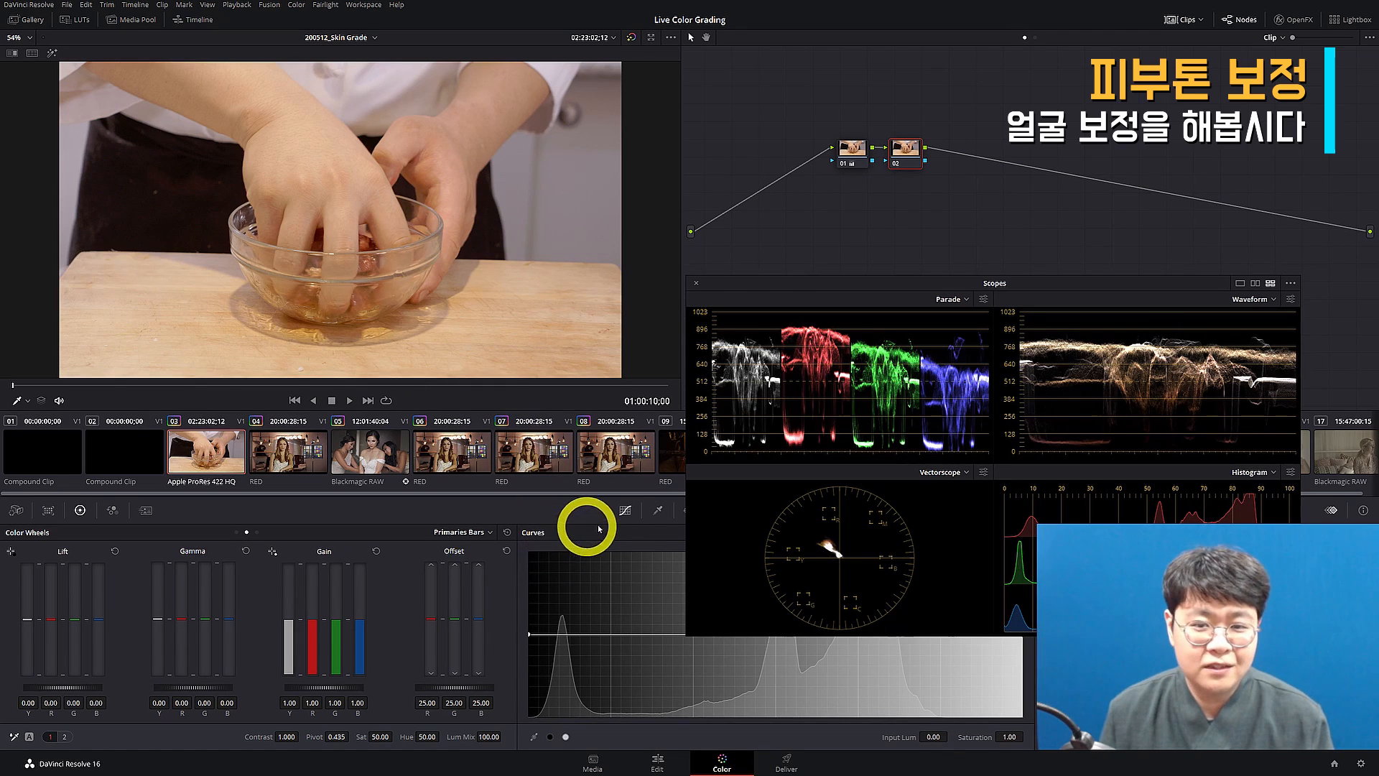
{"action": "left_click_drag", "start_coordinate": [833, 284], "coordinate": [882, 220]}
Try a Midtone Detail of -70 on node 02 of the hands clip, reset it, and inspect the skin texture up close
{"action": "left_click", "coordinate": [64, 736]}
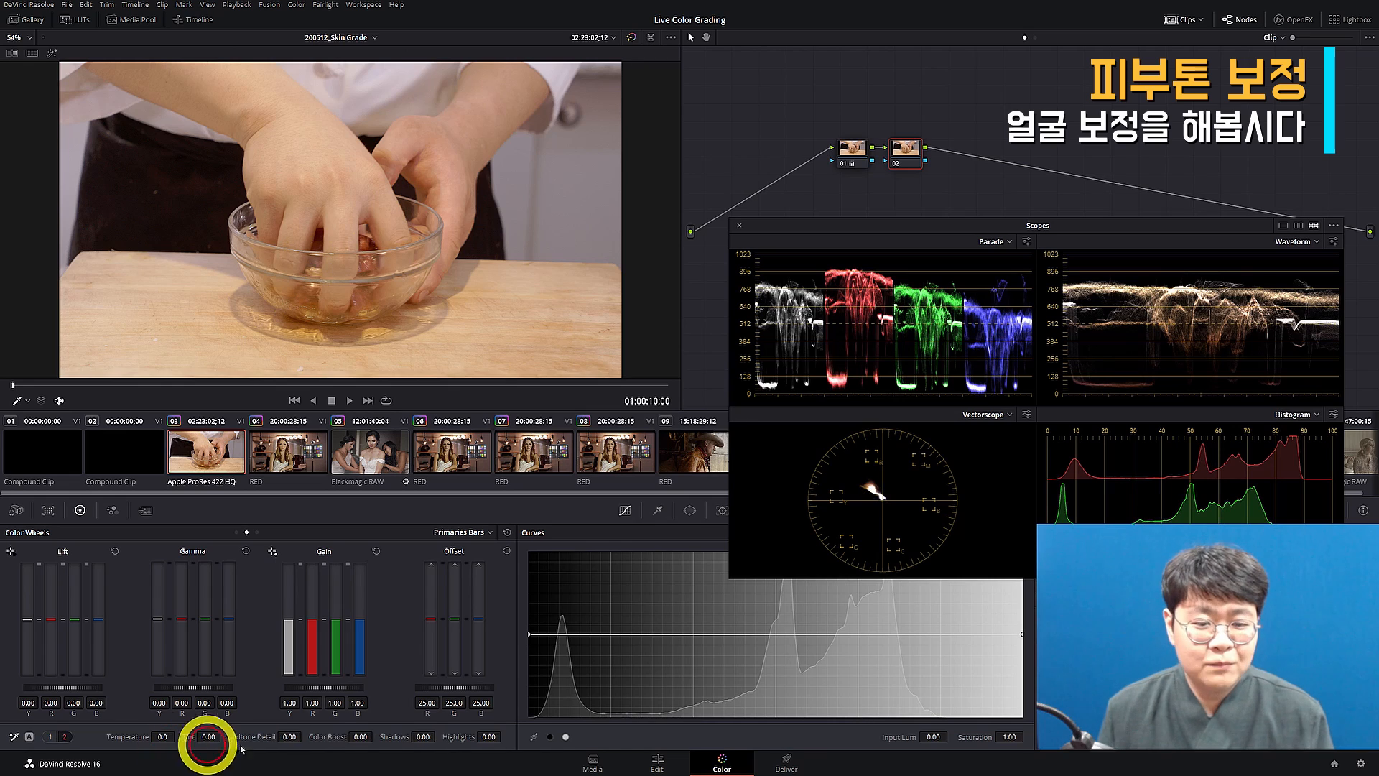
{"action": "left_click_drag", "start_coordinate": [292, 737], "coordinate": [214, 735]}
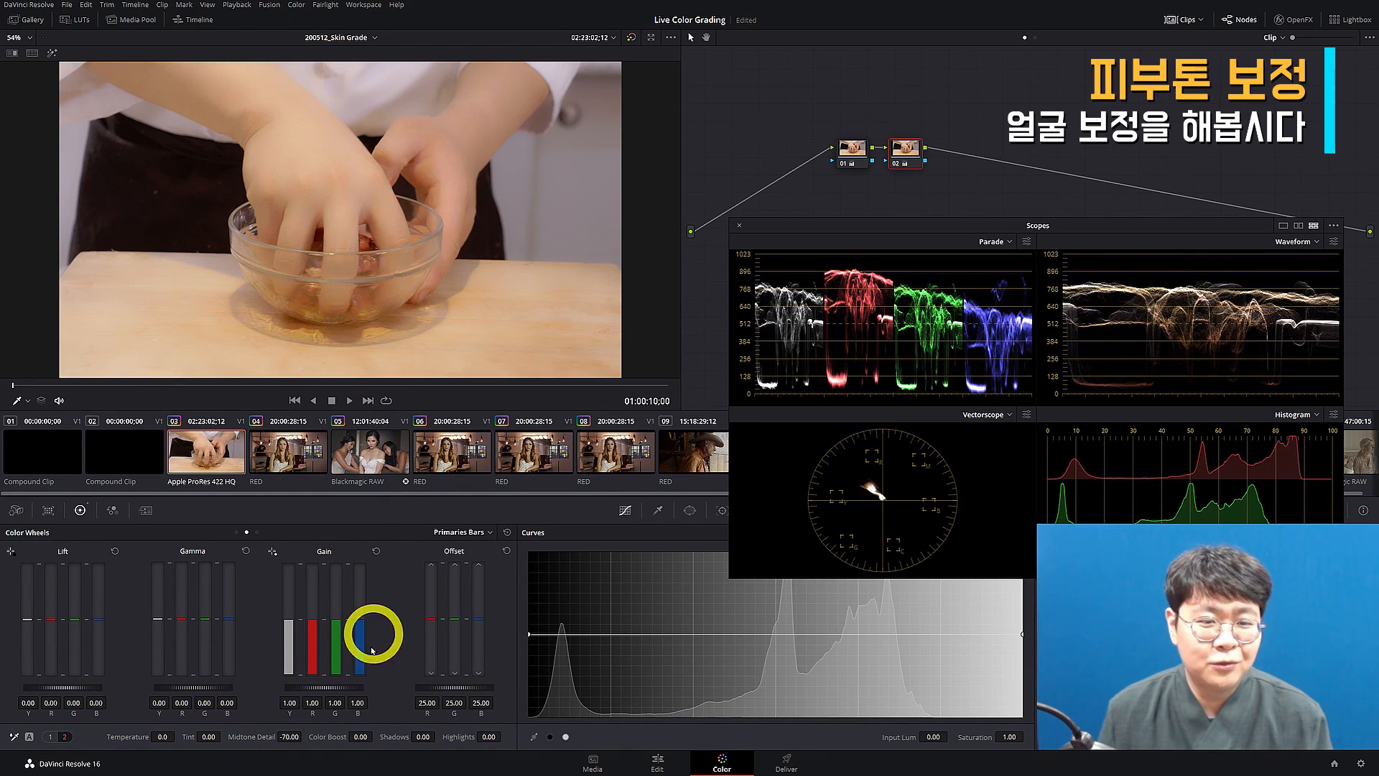
{"action": "double_click", "coordinate": [259, 734]}
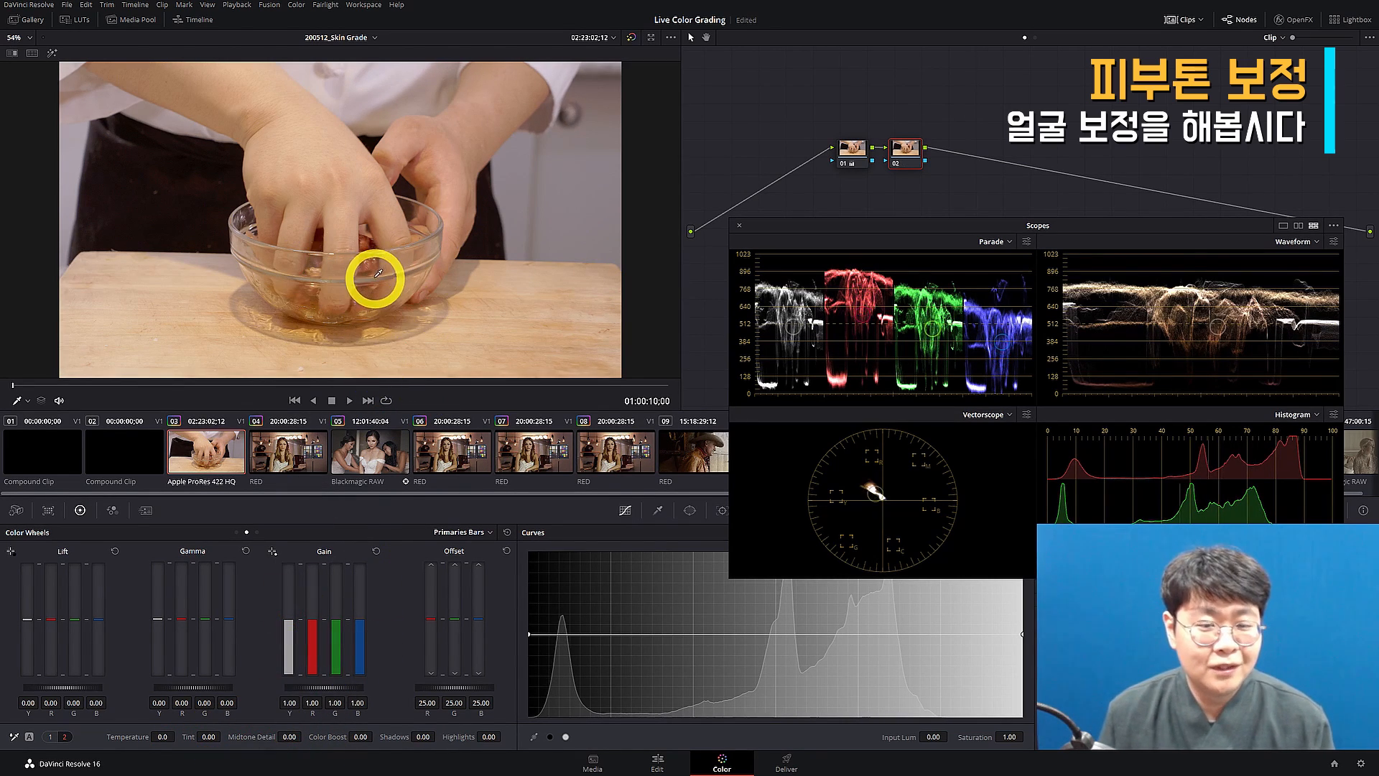
{"action": "scroll", "coordinate": [308, 239], "scroll_direction": "up", "scroll_amount": 3}
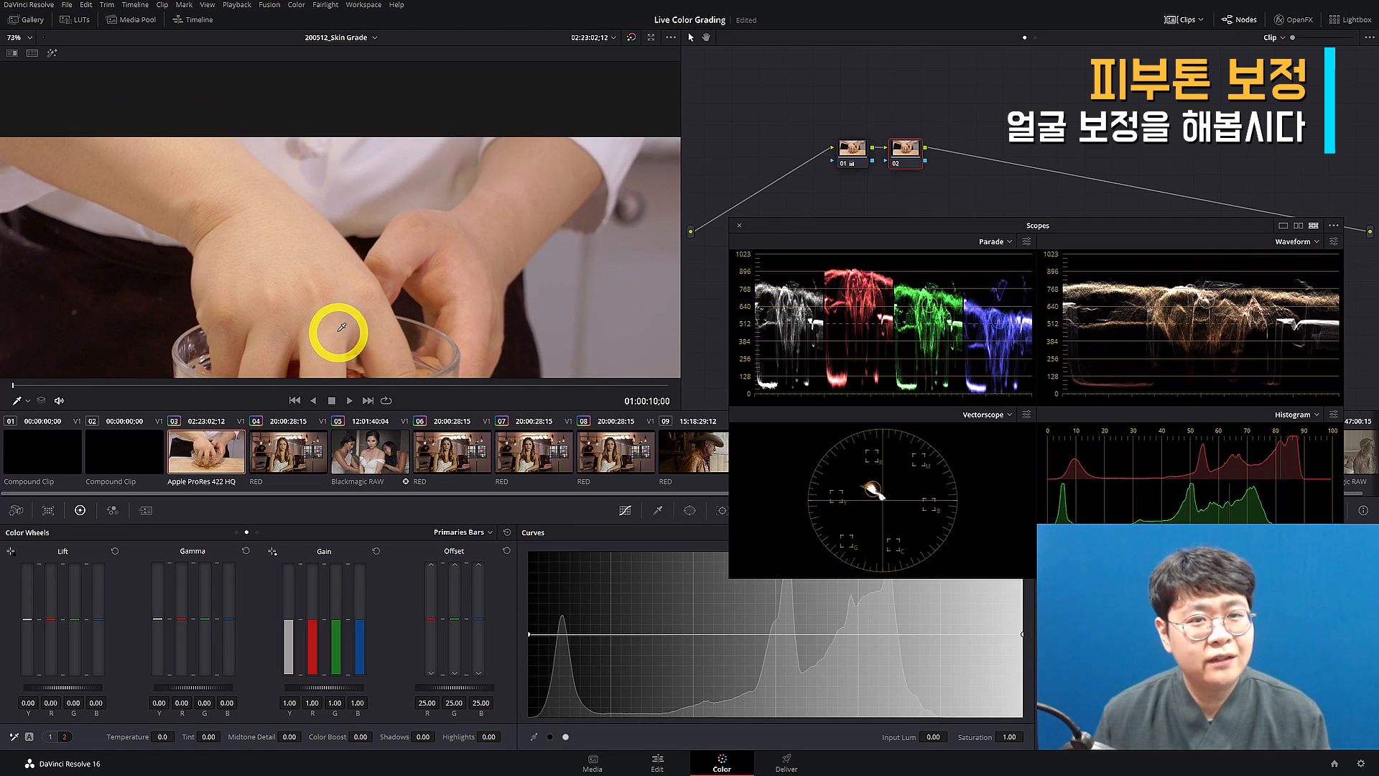
{"action": "scroll", "coordinate": [342, 328], "scroll_direction": "up", "scroll_amount": 3}
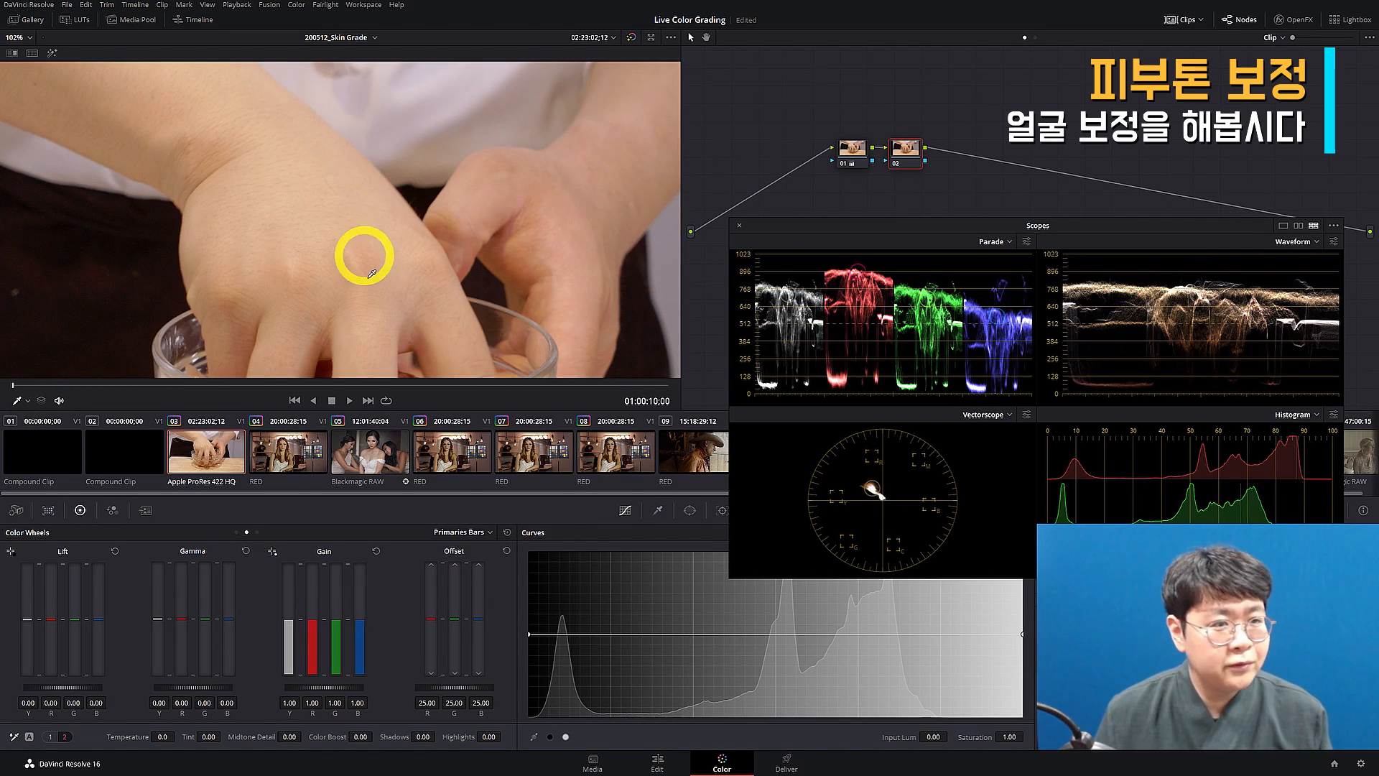
{"action": "scroll", "coordinate": [371, 274], "scroll_direction": "down", "scroll_amount": 6}
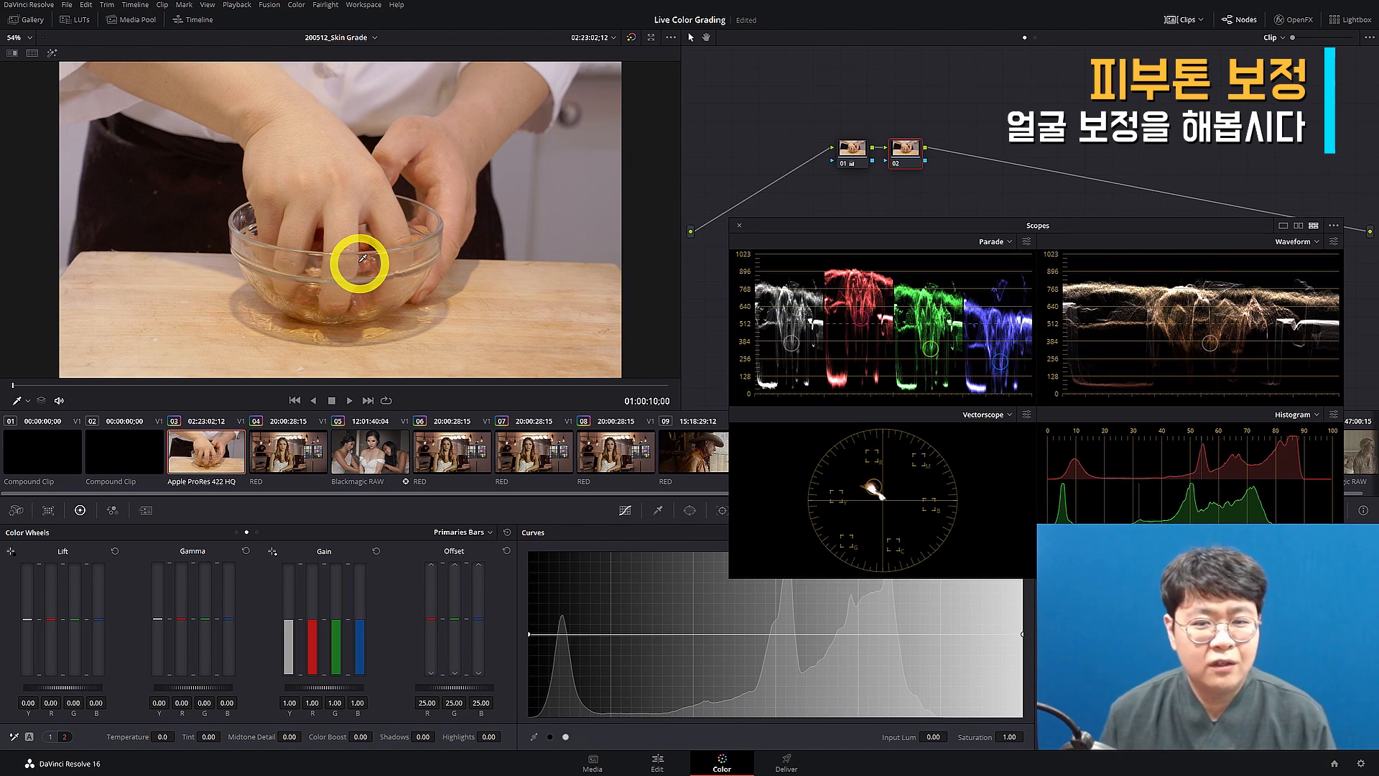
Compare the graded skin in clip 04, the woman beside the colour chart, with clip 05, the bride
{"action": "left_click", "coordinate": [324, 450]}
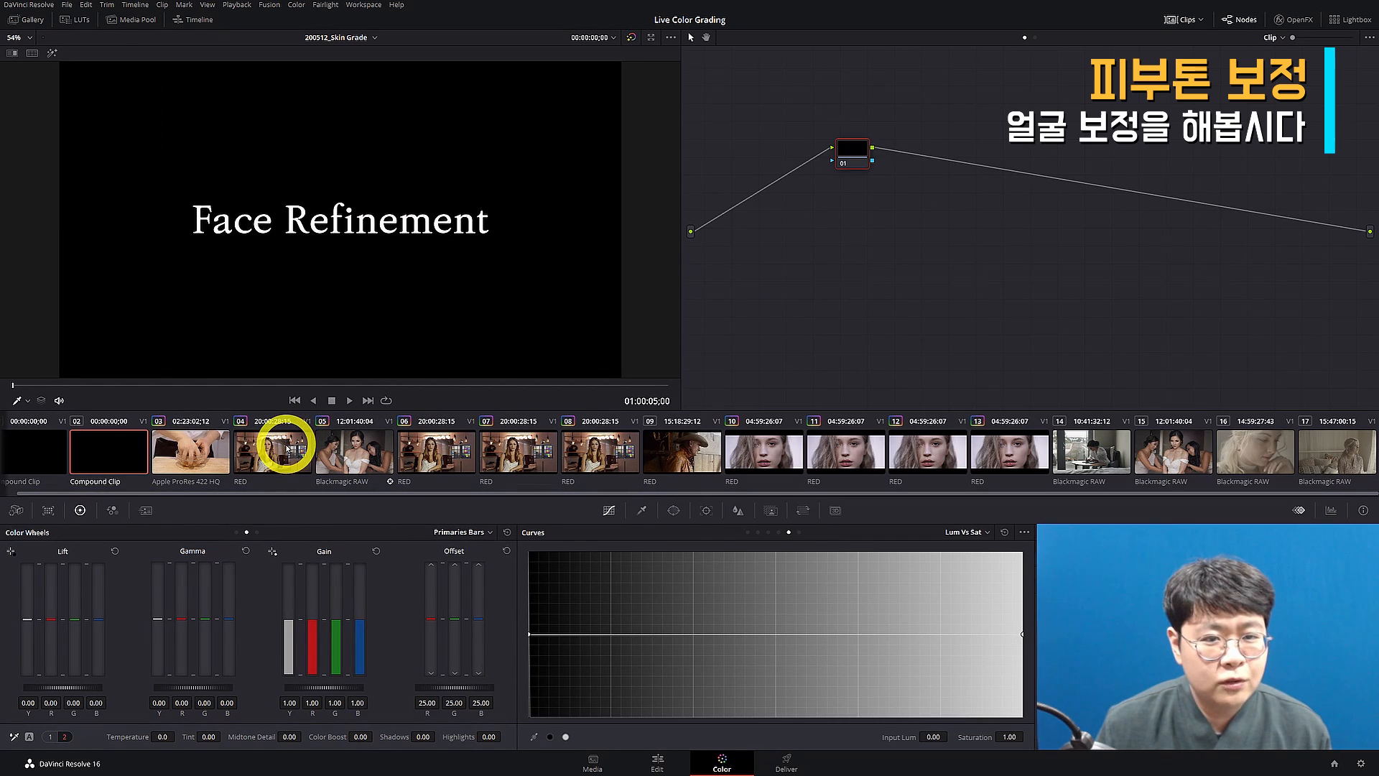
{"action": "left_click", "coordinate": [284, 445]}
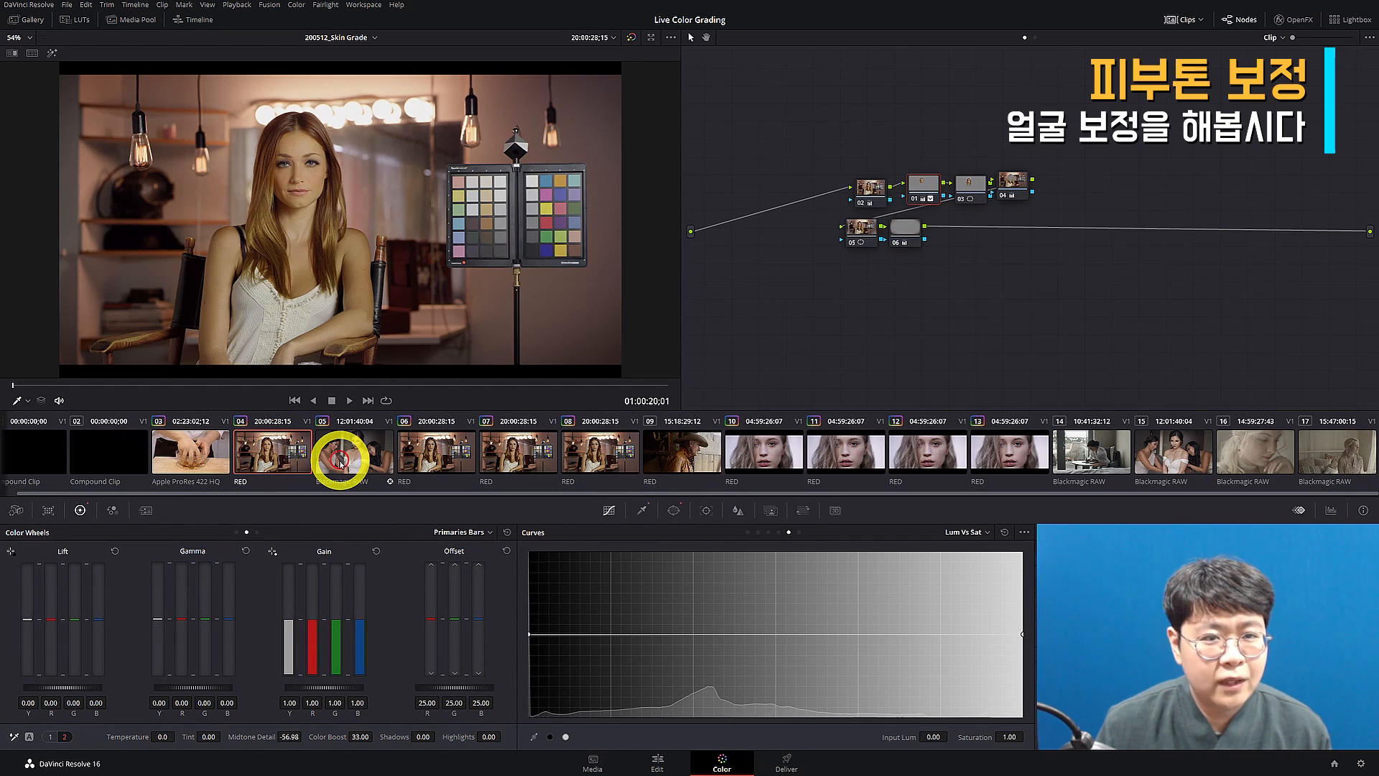
{"action": "left_click", "coordinate": [340, 459]}
{"action": "left_click", "coordinate": [271, 452]}
{"action": "left_click", "coordinate": [342, 459]}
{"action": "left_click", "coordinate": [266, 454]}
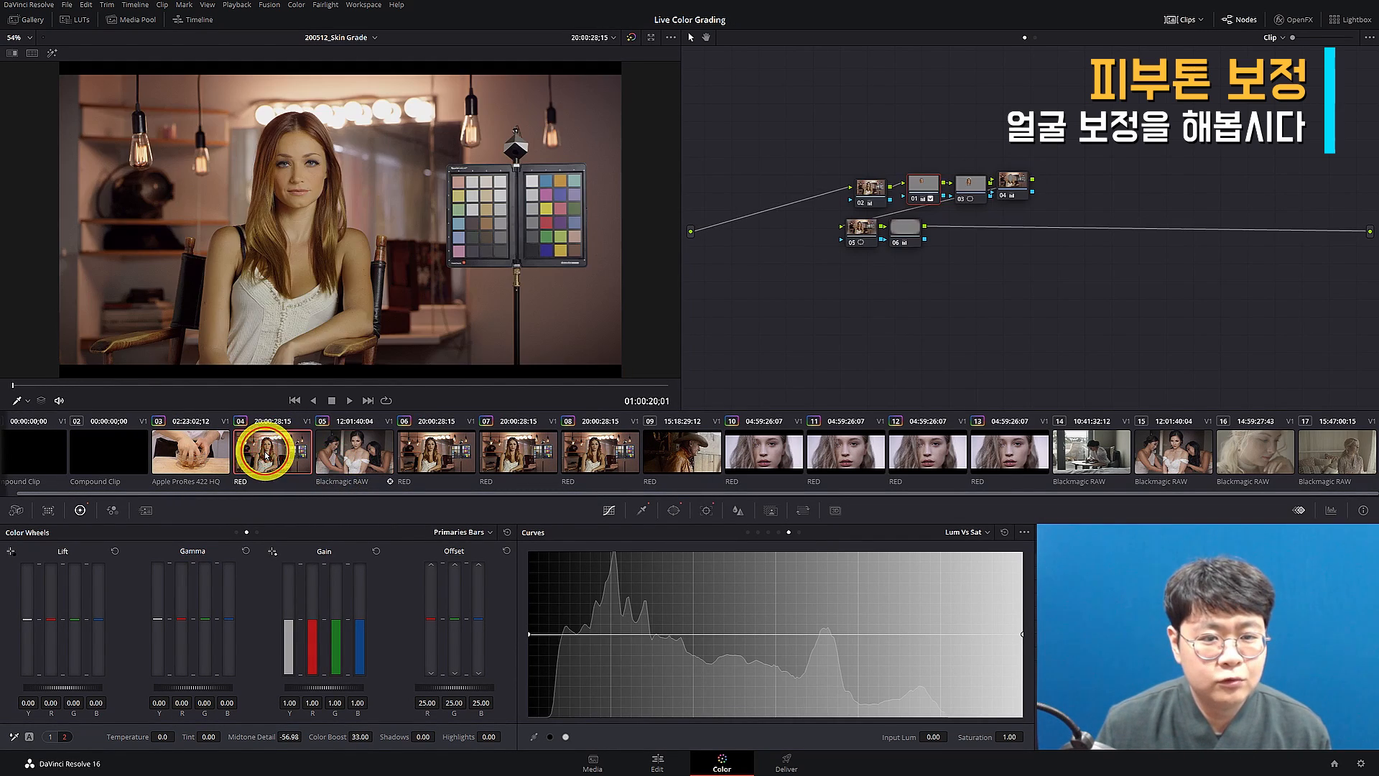
{"action": "left_click", "coordinate": [348, 456]}
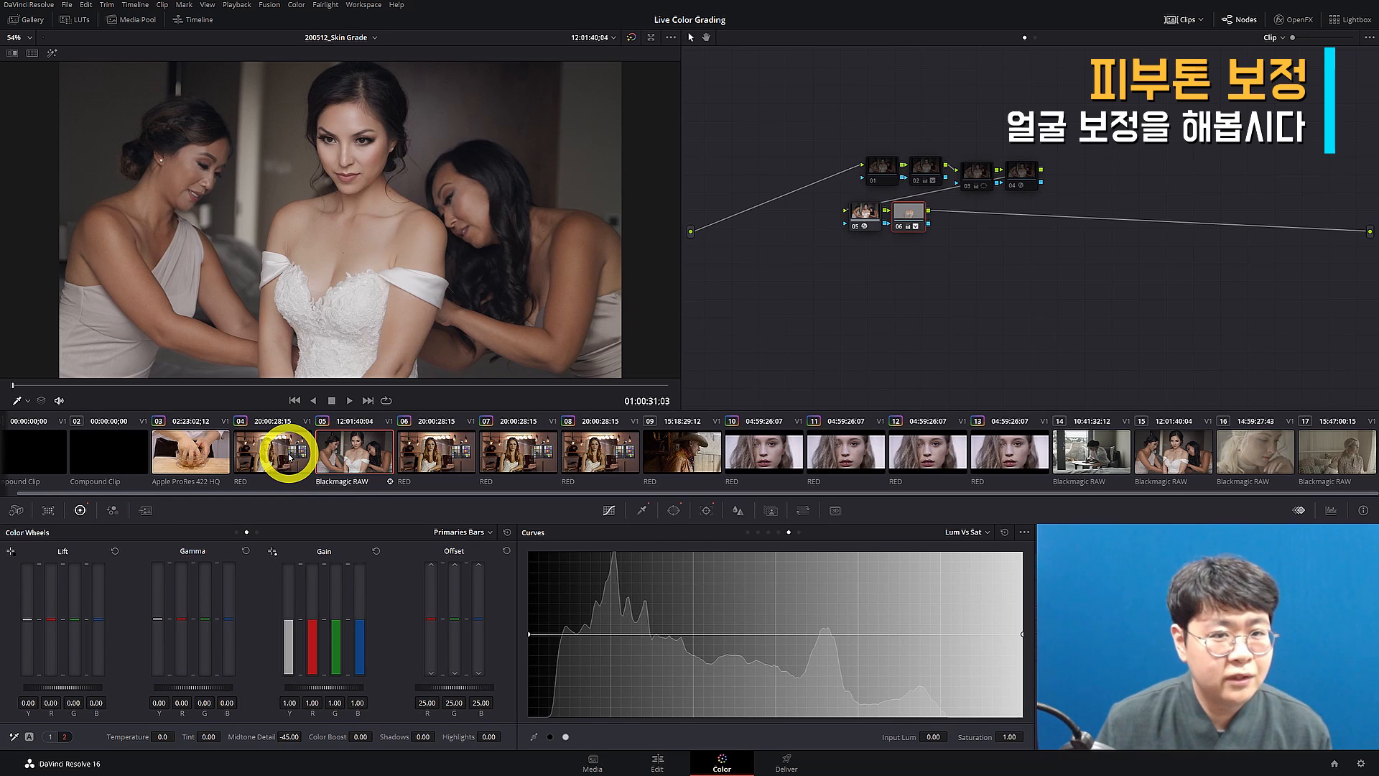
{"action": "left_click", "coordinate": [289, 456]}
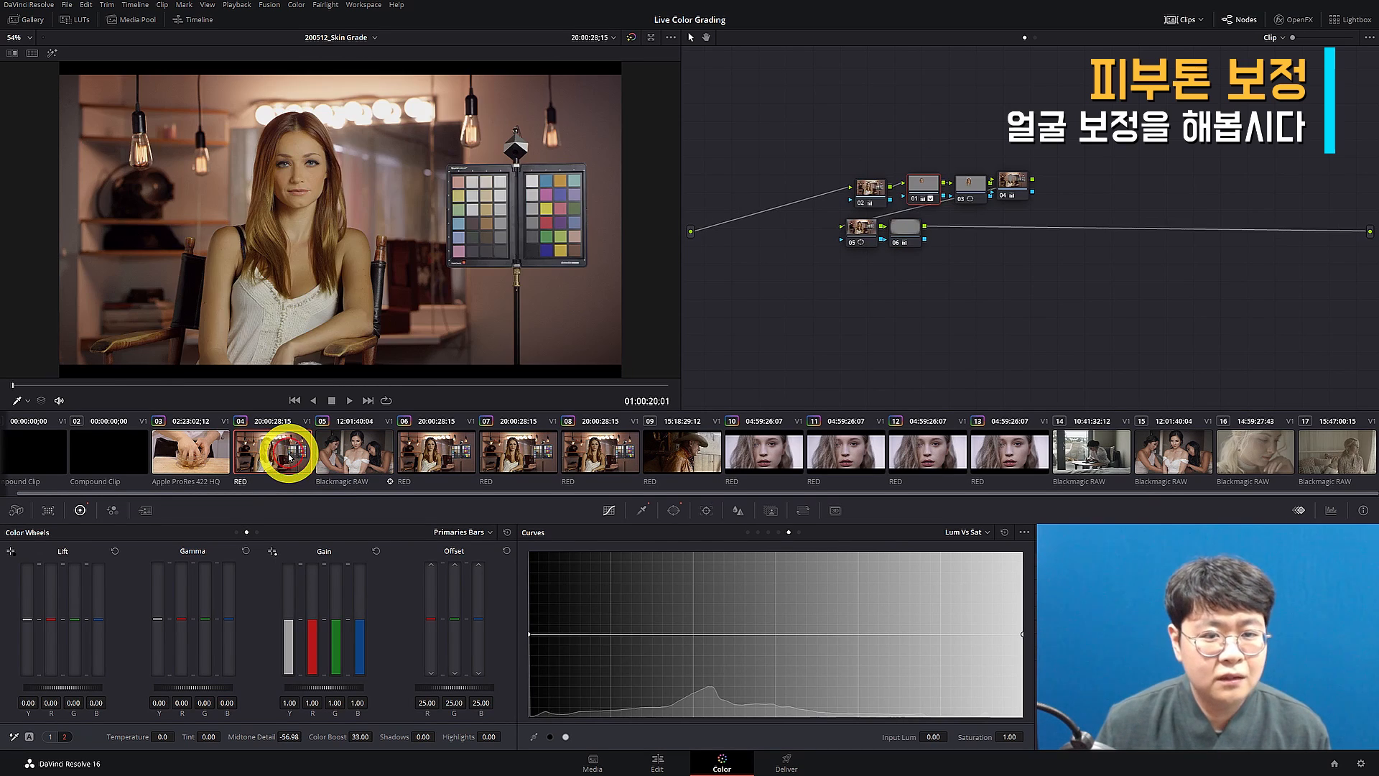
{"action": "left_click", "coordinate": [342, 458]}
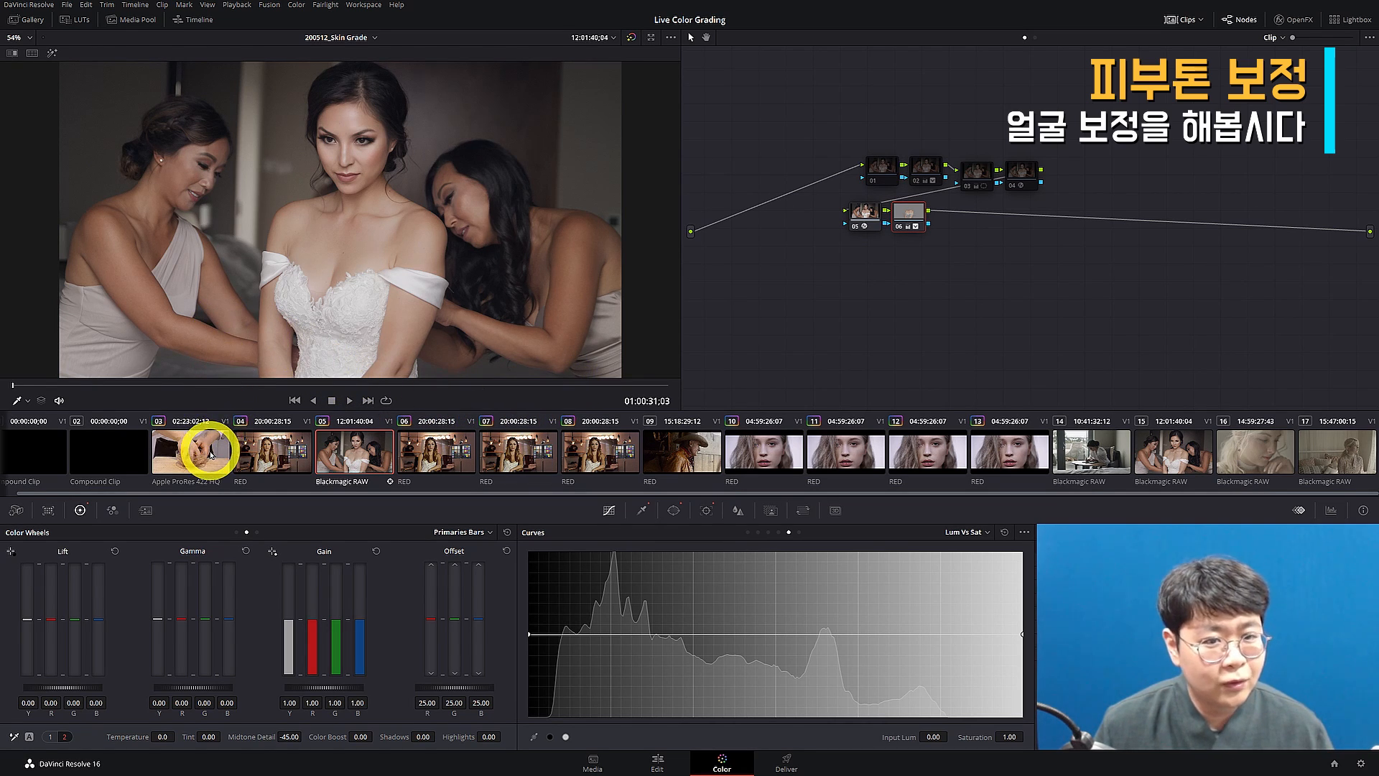
{"action": "left_click", "coordinate": [269, 451]}
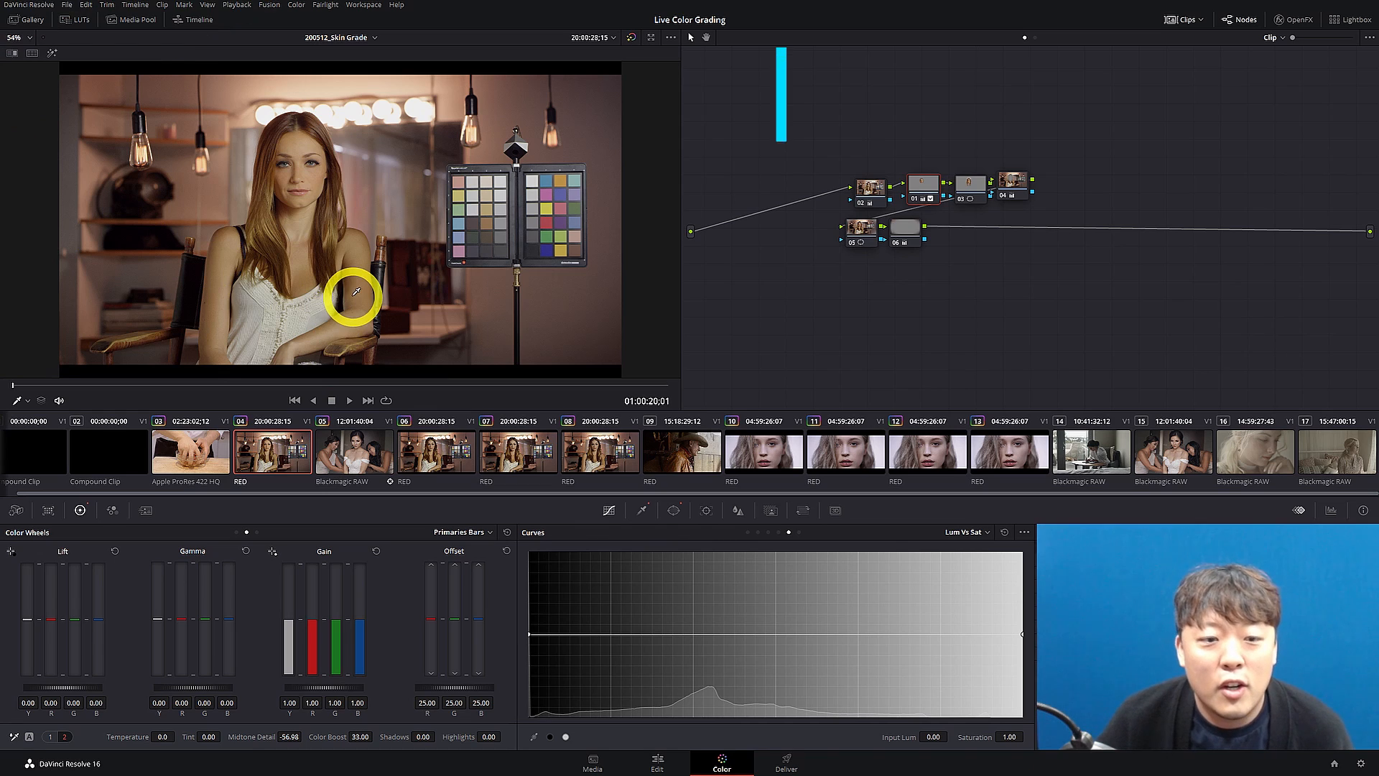
{"action": "left_click", "coordinate": [363, 466]}
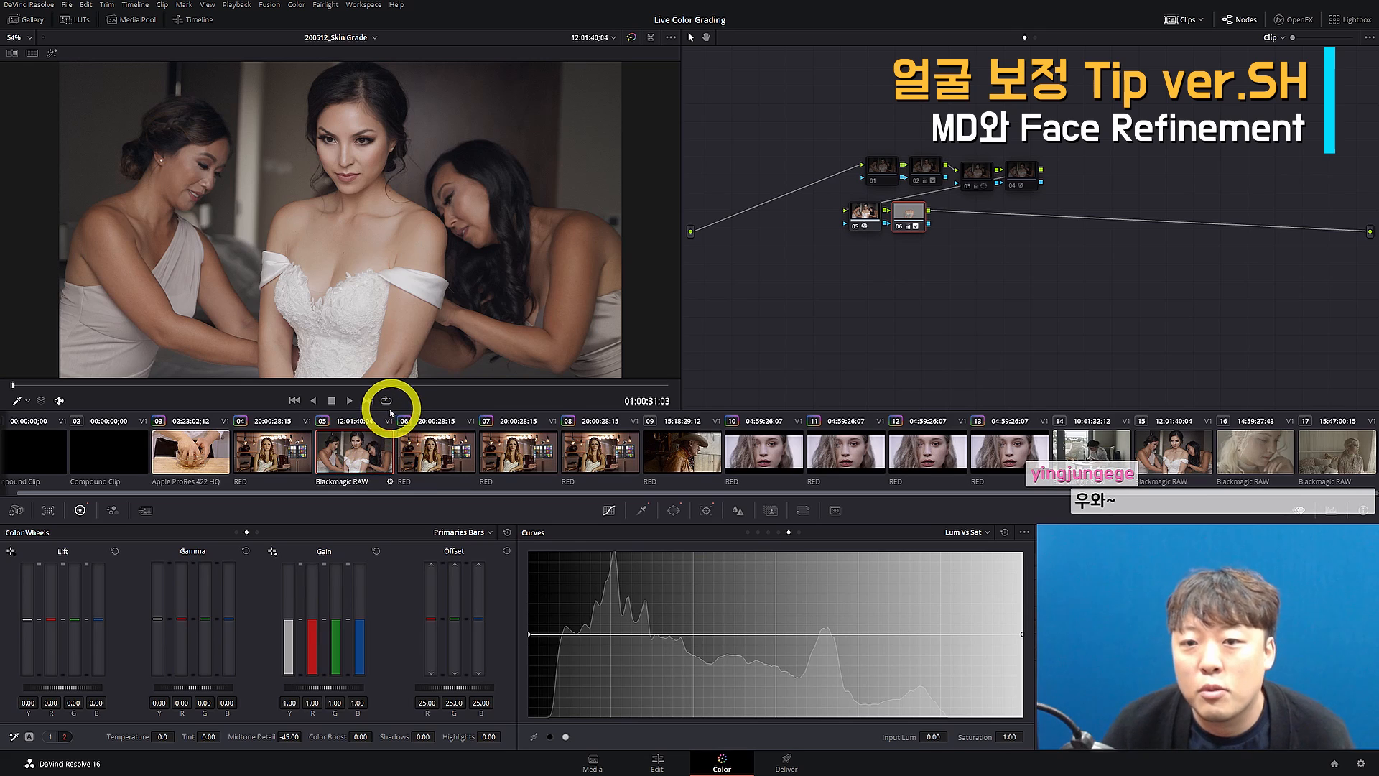
Open clip 04 and compare its image with node 02 disabled and enabled
{"action": "left_click", "coordinate": [271, 451]}
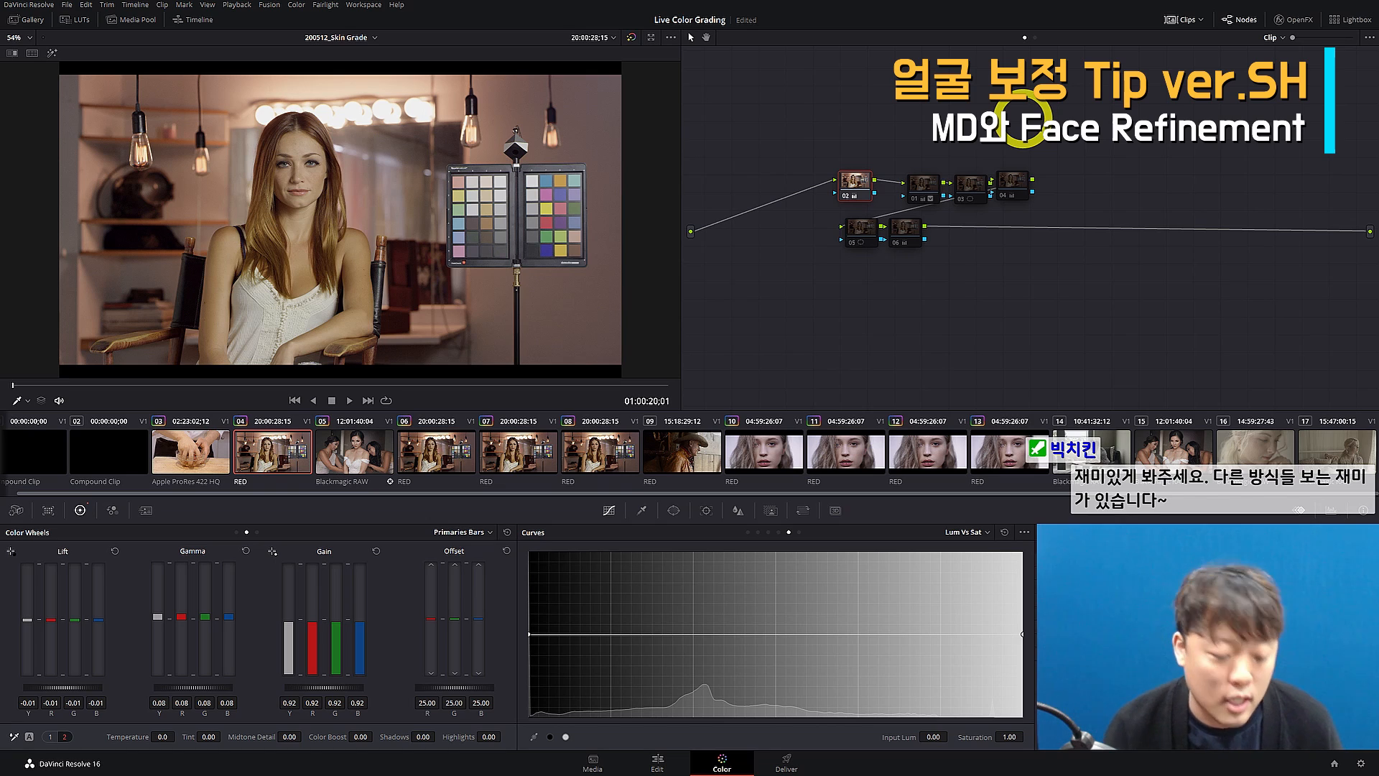
{"action": "key", "text": "ctrl+d"}
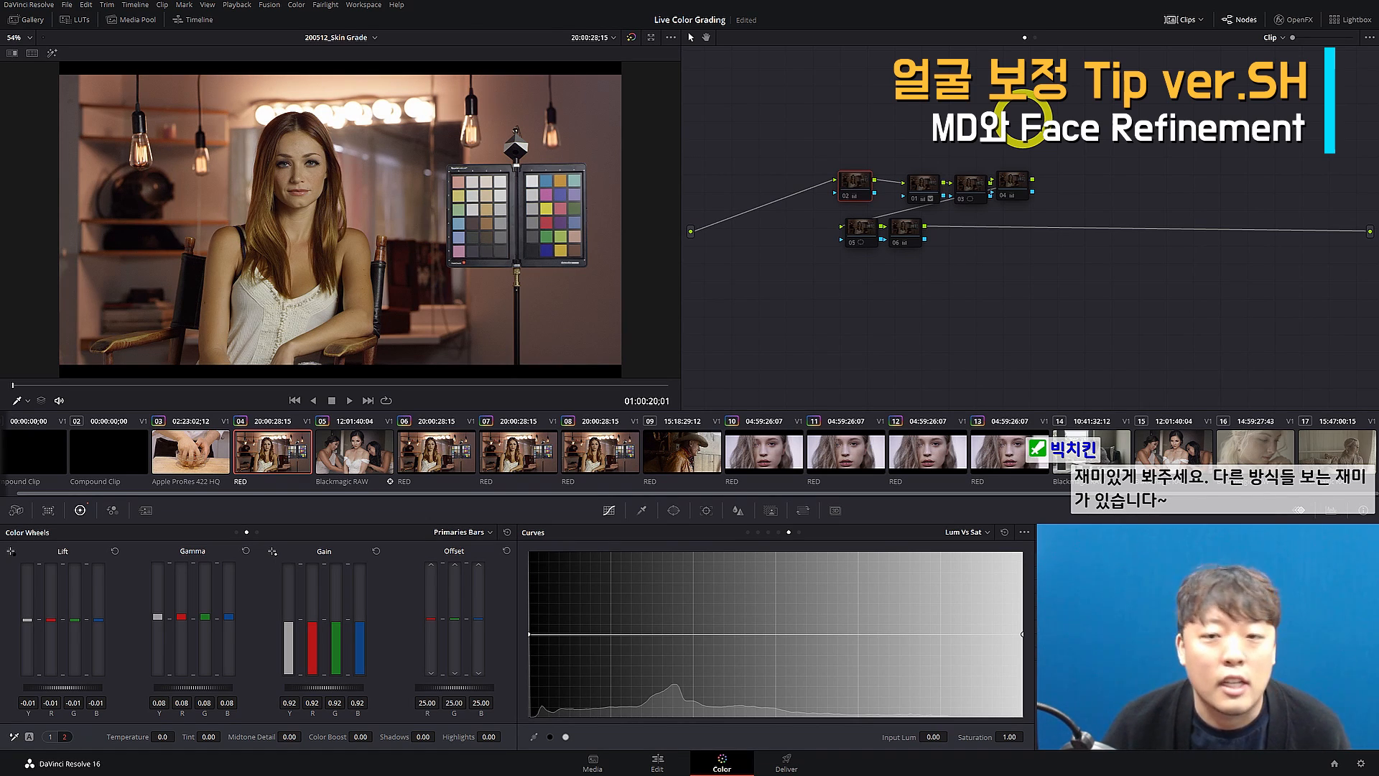
{"action": "key", "text": "ctrl+d"}
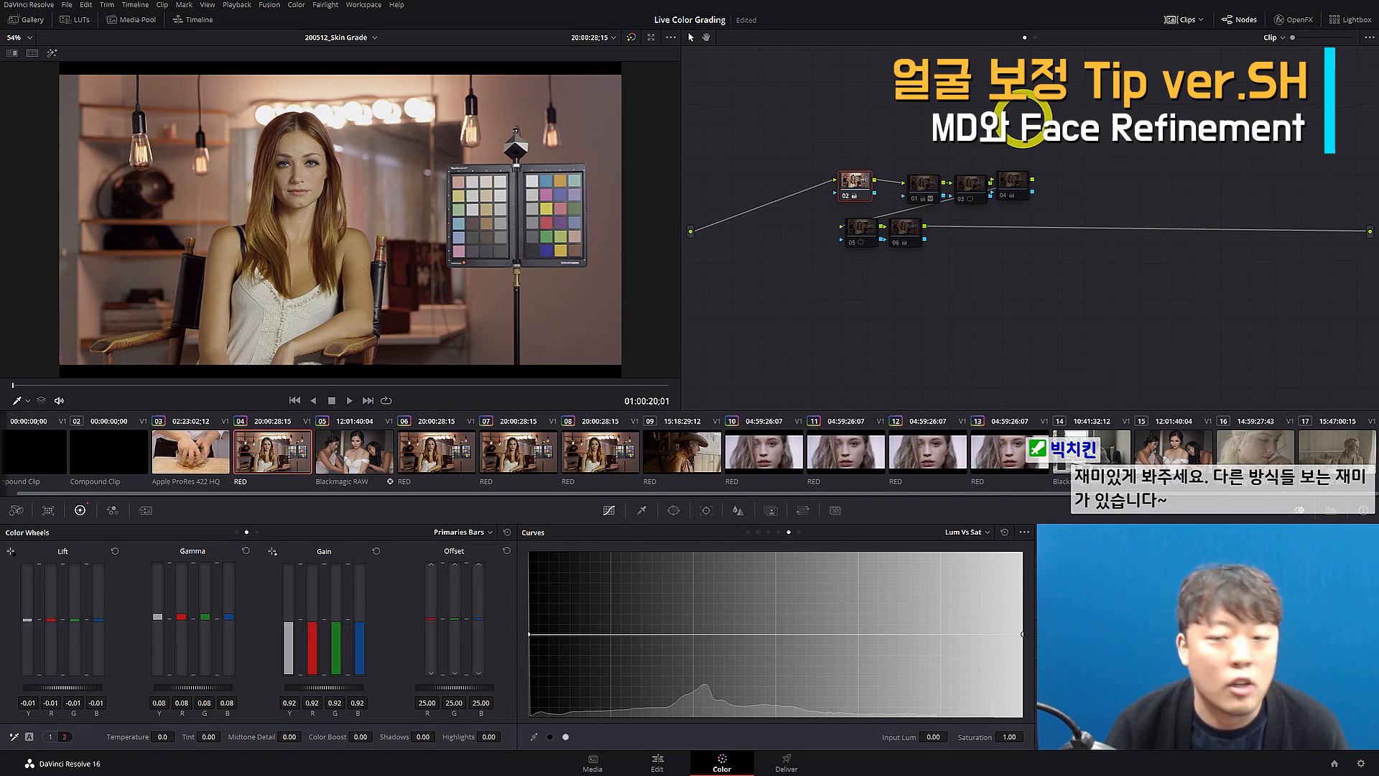
Enable node 01 and review its circular face window, HSL qualifier and highlighted skin selection
{"action": "left_click_drag", "start_coordinate": [928, 177], "coordinate": [908, 179]}
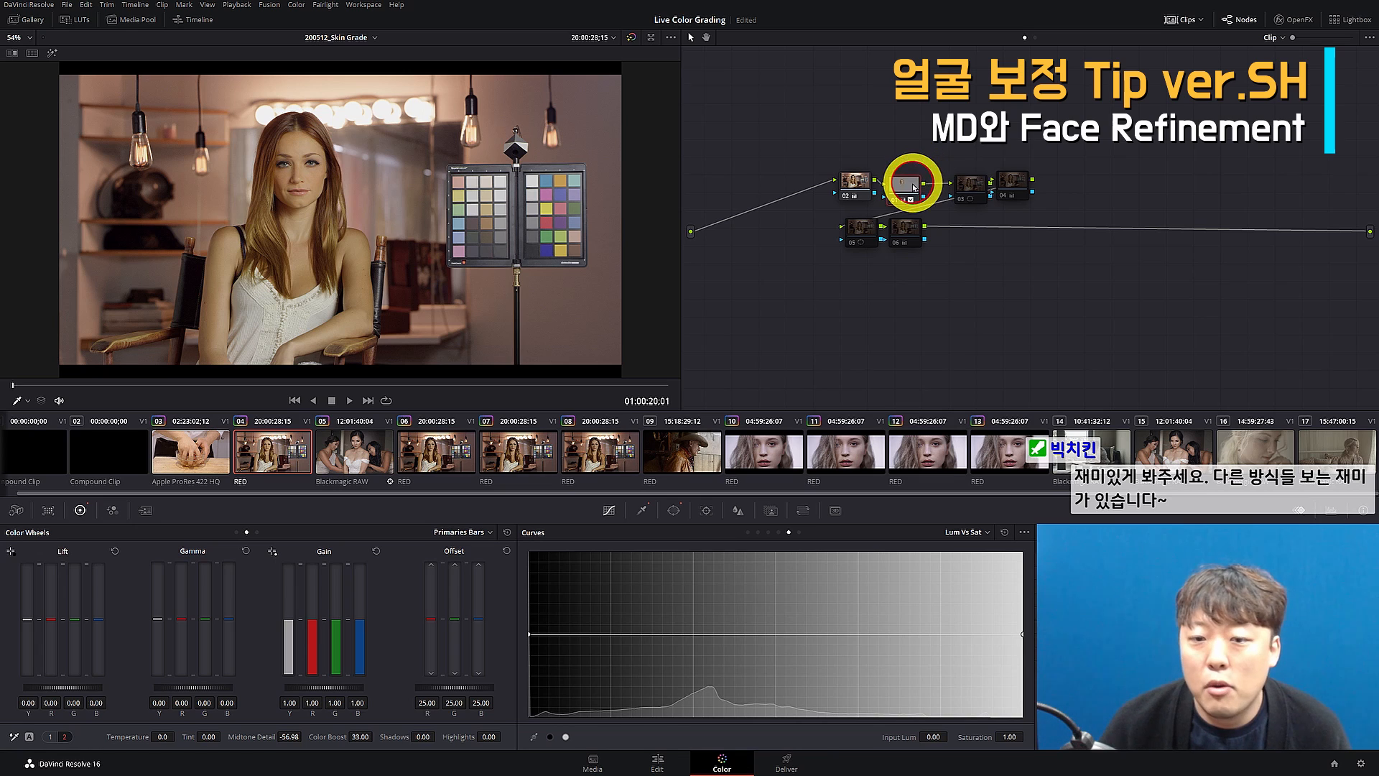
{"action": "left_click", "coordinate": [673, 510]}
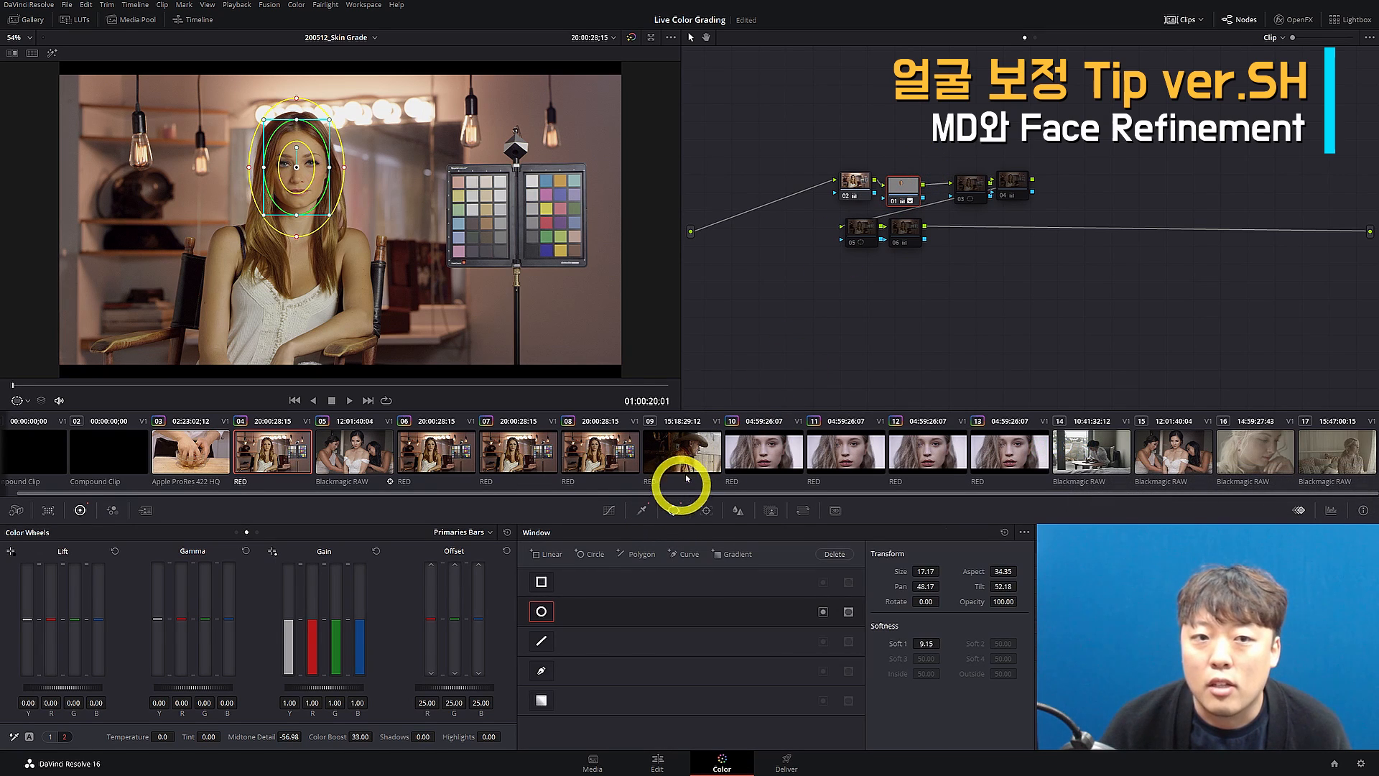
{"action": "left_click", "coordinate": [644, 510]}
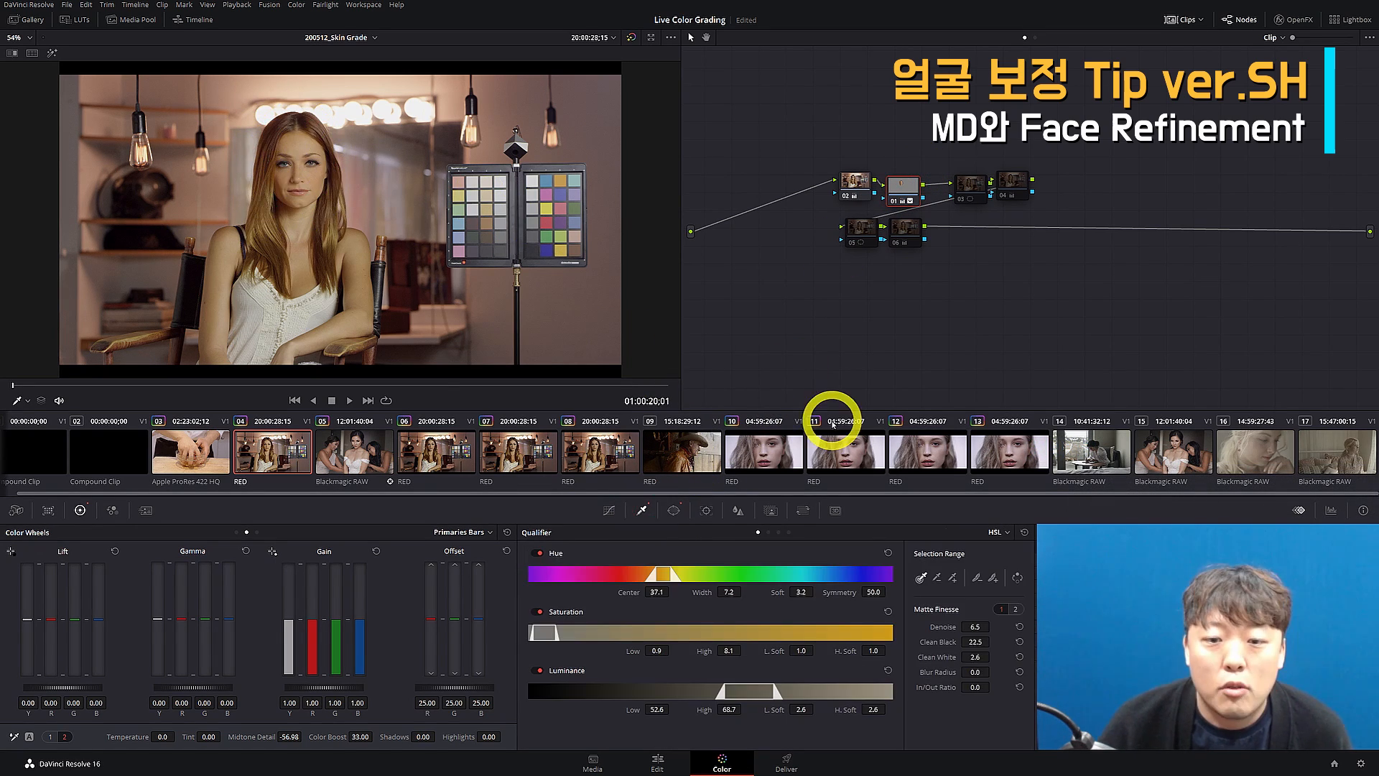
{"action": "left_click", "coordinate": [910, 185]}
{"action": "left_click", "coordinate": [295, 176]}
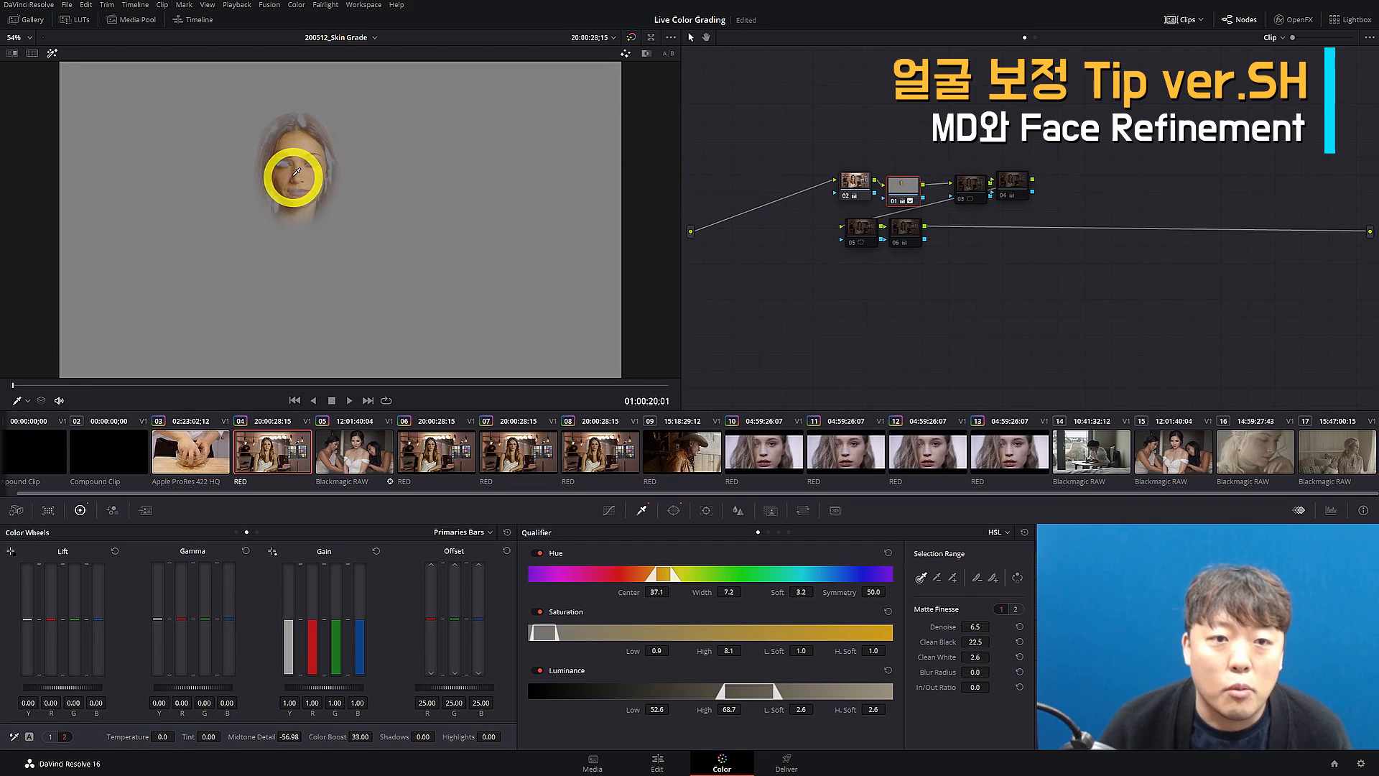
{"action": "scroll", "coordinate": [310, 170], "scroll_direction": "up", "scroll_amount": 1}
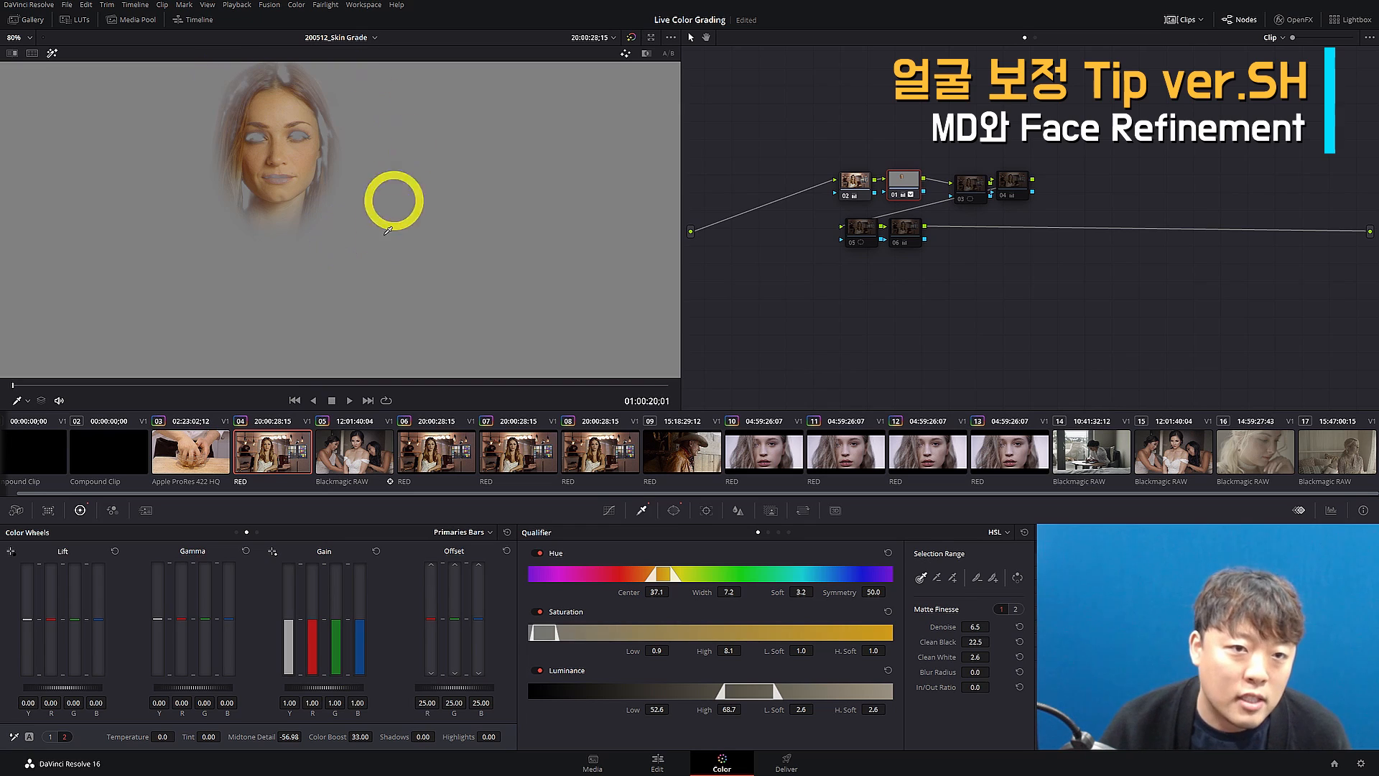
Set node 01's Midtone Detail to -55 and turn off the selection highlight
{"action": "left_click_drag", "start_coordinate": [268, 738], "coordinate": [291, 736]}
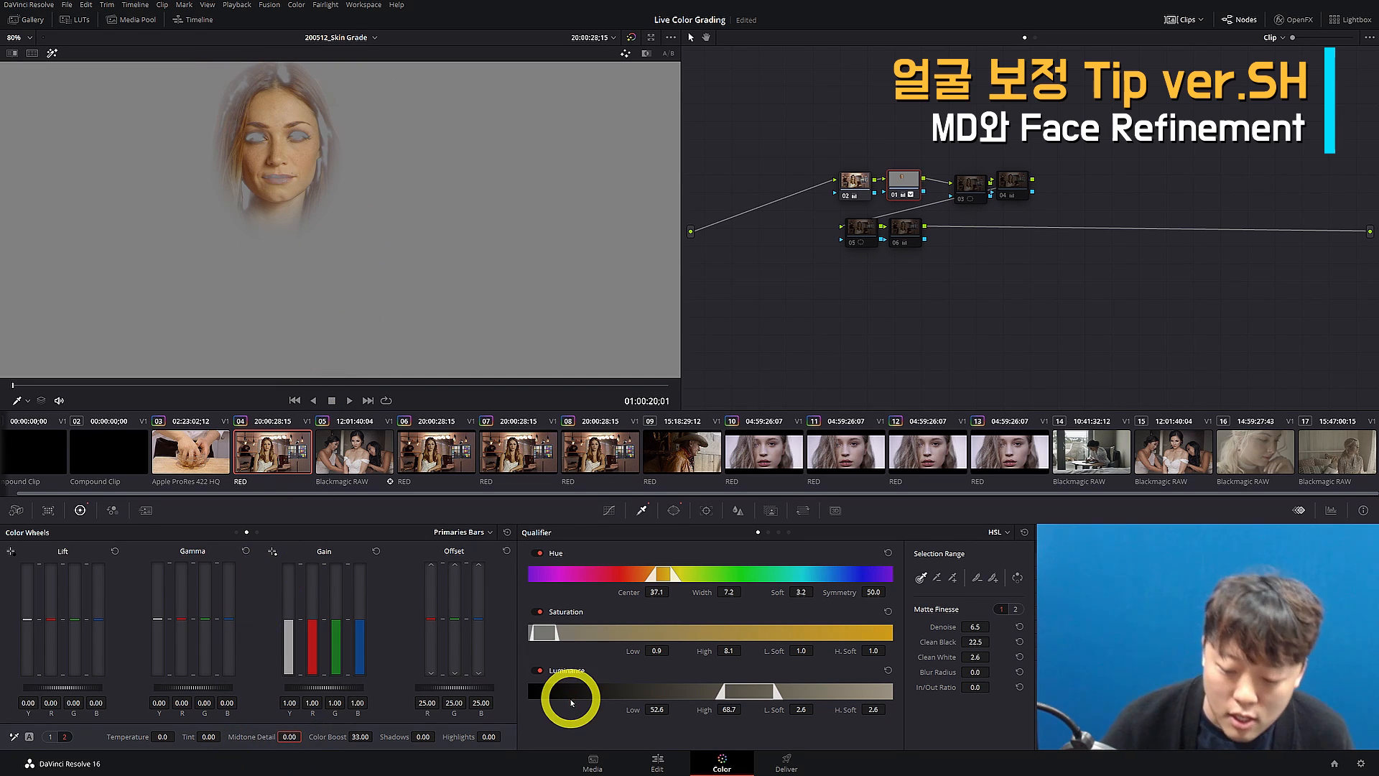
{"action": "type", "text": "-55"}
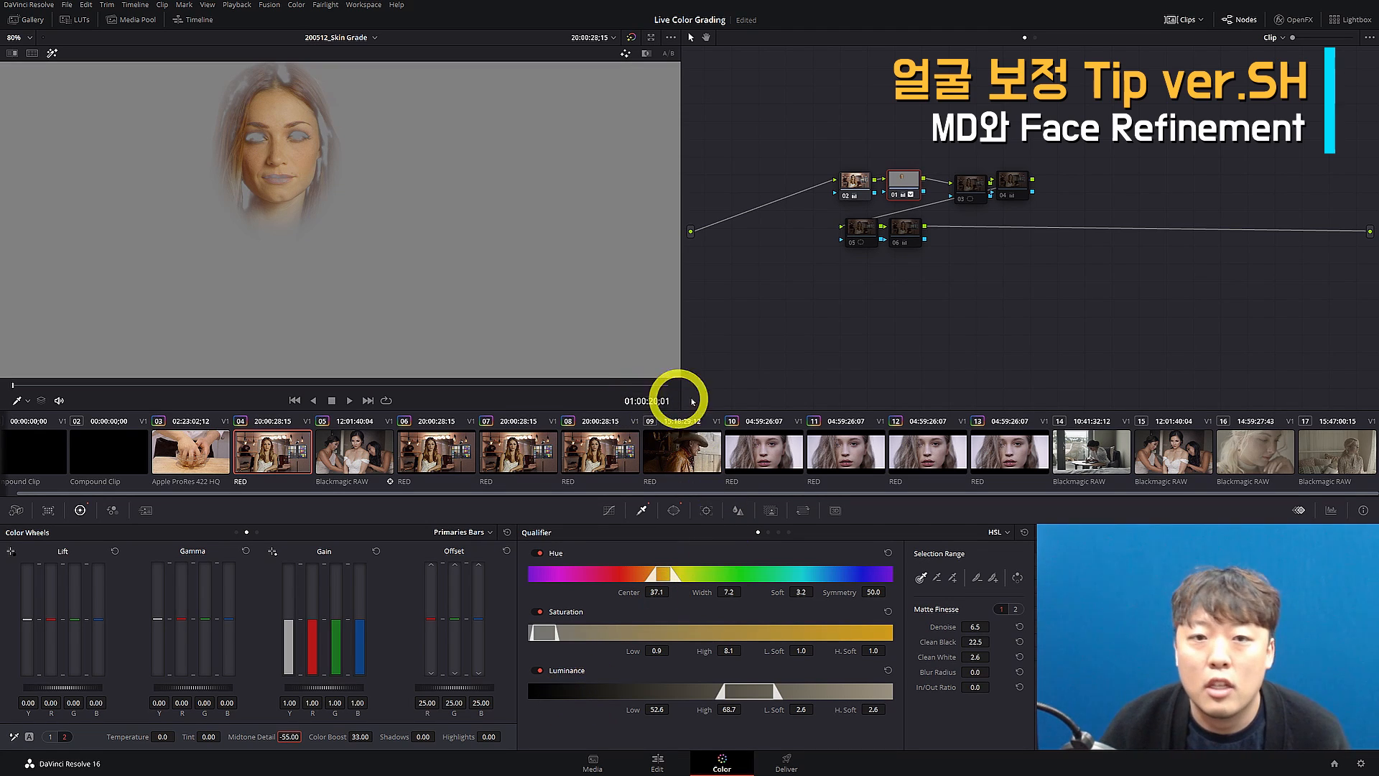
{"action": "left_click", "coordinate": [902, 191]}
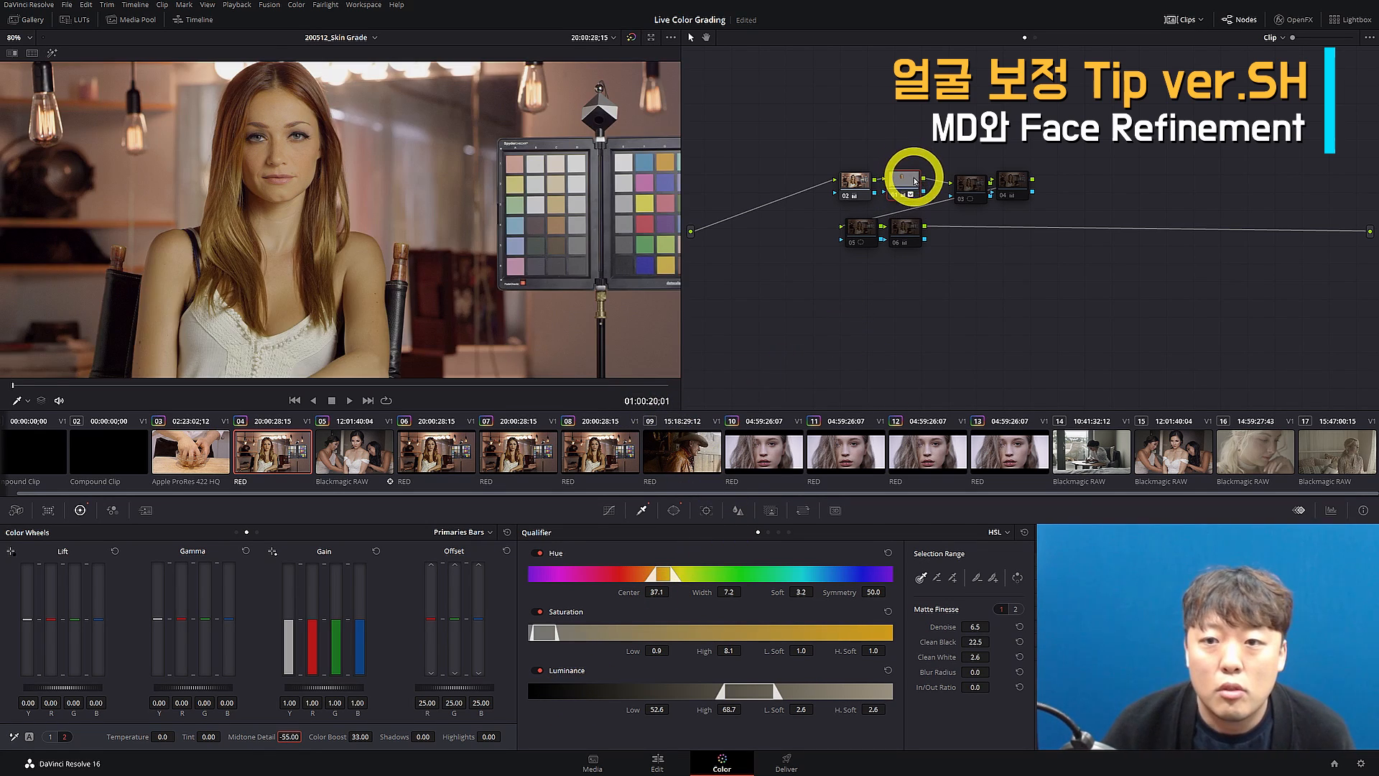
Compare the woman's face up close between the node 02 grade and node 01's skin softening
{"action": "left_click", "coordinate": [909, 193]}
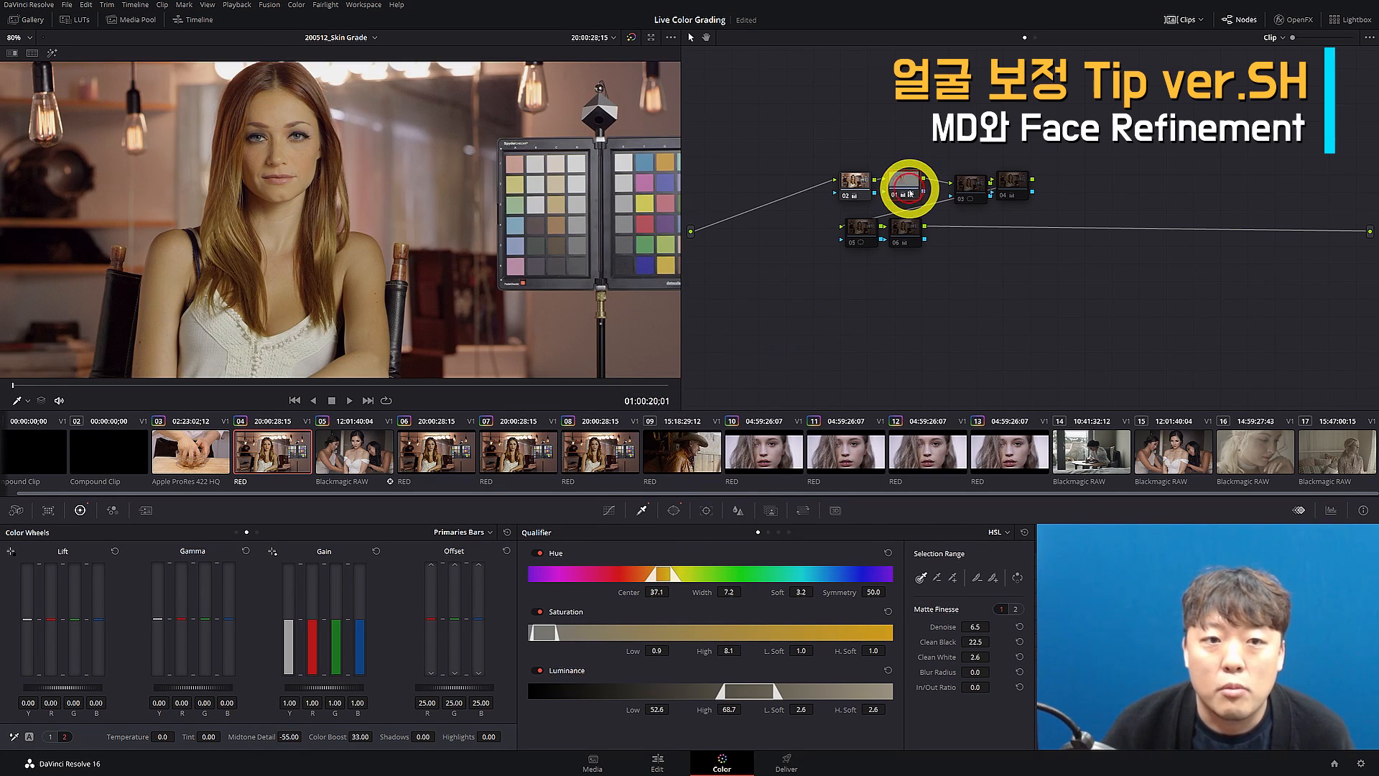
{"action": "left_click", "coordinate": [859, 185]}
{"action": "scroll", "coordinate": [246, 114], "scroll_direction": "up", "scroll_amount": 5}
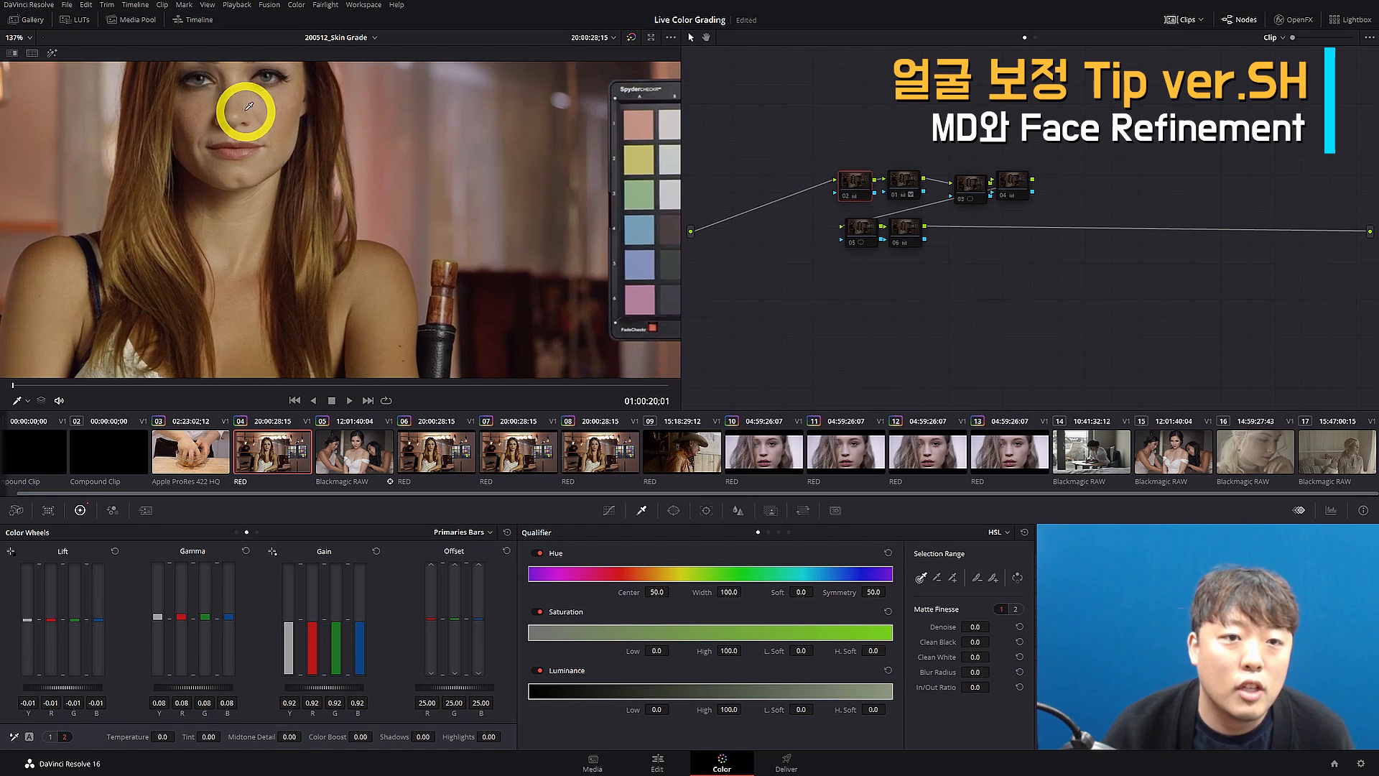
{"action": "left_click_drag", "start_coordinate": [406, 271], "coordinate": [392, 210]}
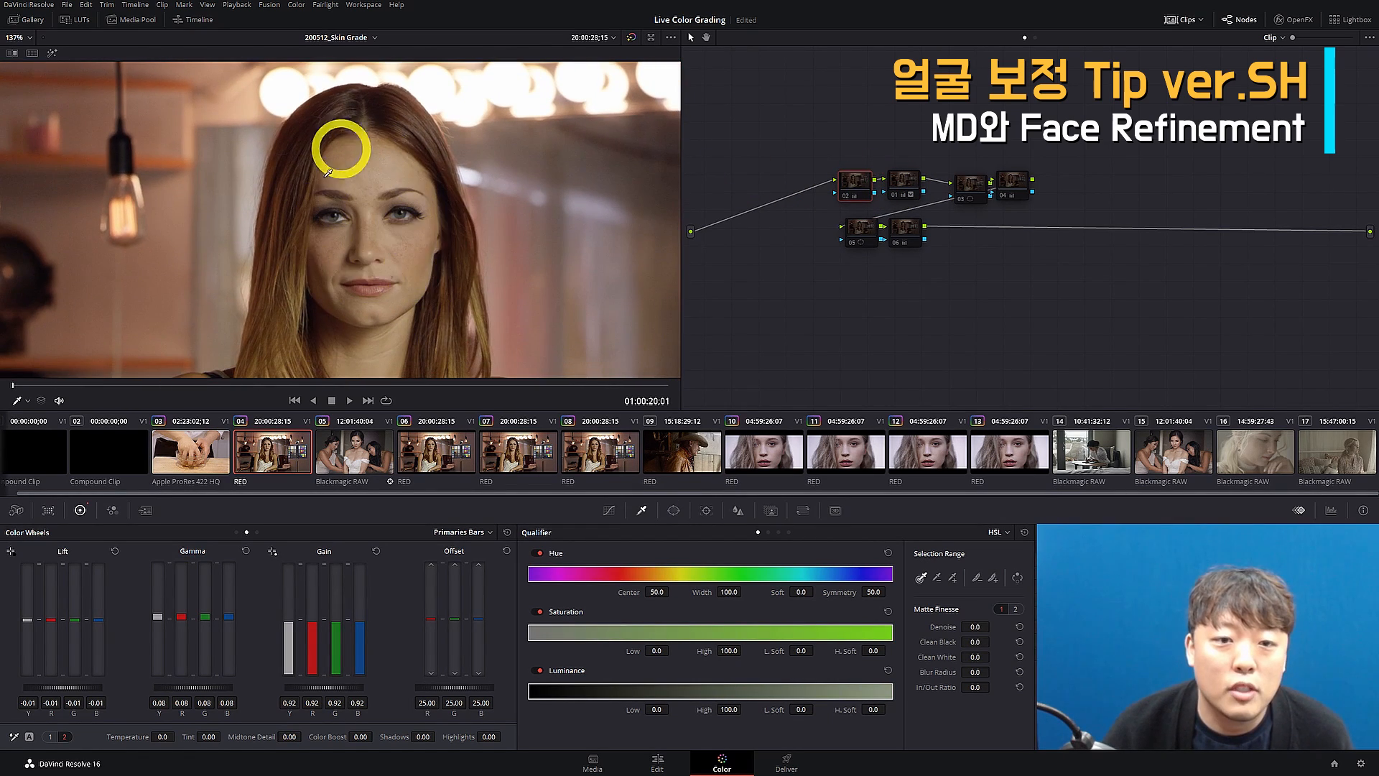
{"action": "left_click", "coordinate": [894, 180]}
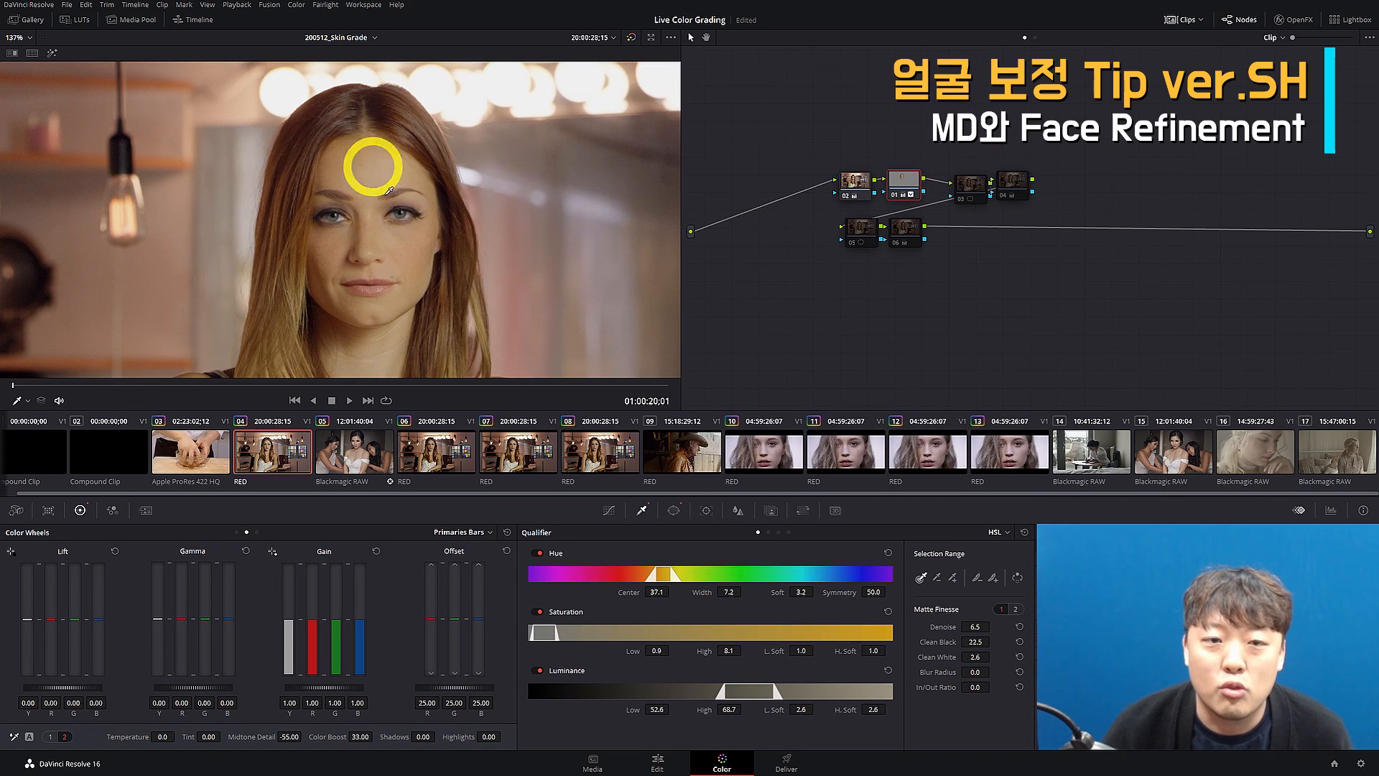
Try resetting node 01's Color Boost to 0, comparing the face with and without the change
{"action": "left_click_drag", "start_coordinate": [1001, 135], "coordinate": [971, 134]}
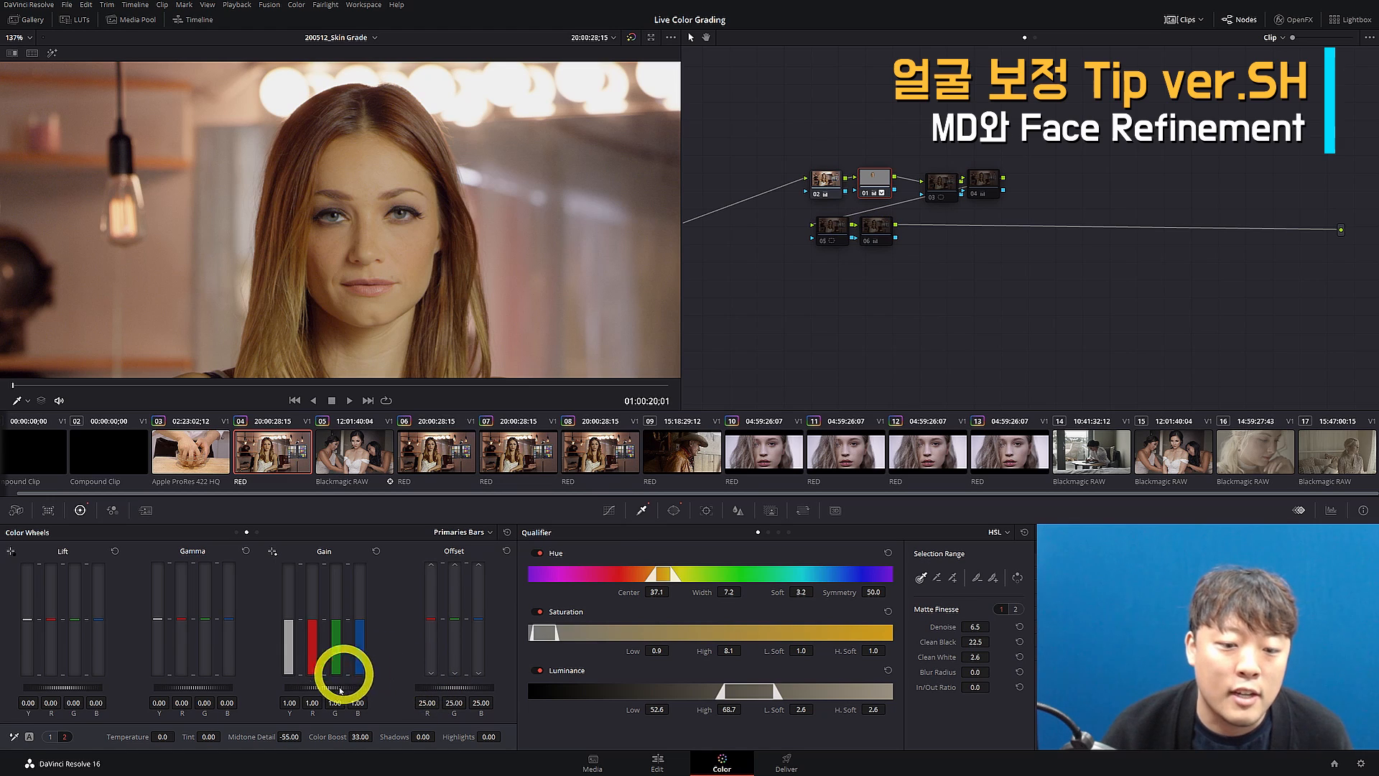
{"action": "double_click", "coordinate": [330, 736]}
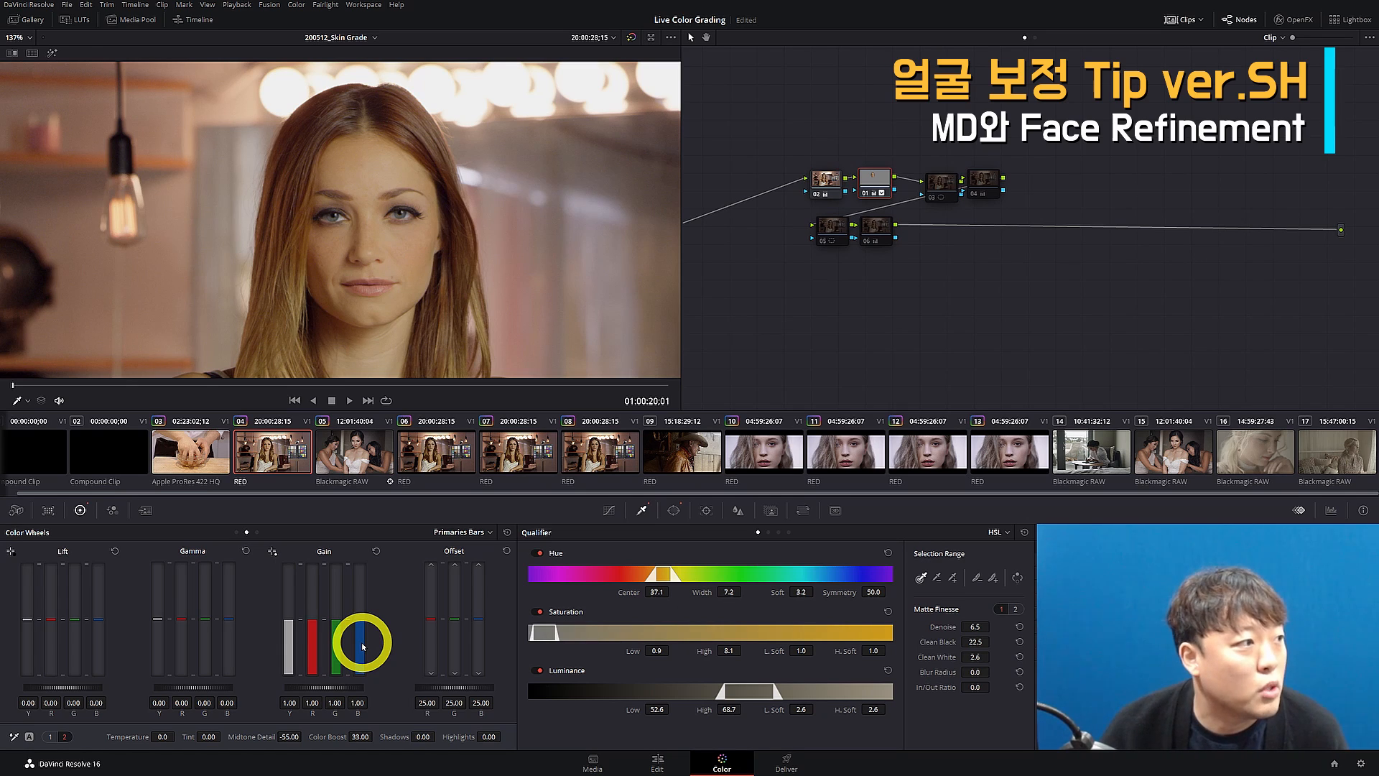
{"action": "key", "text": "ctrl+shift+z"}
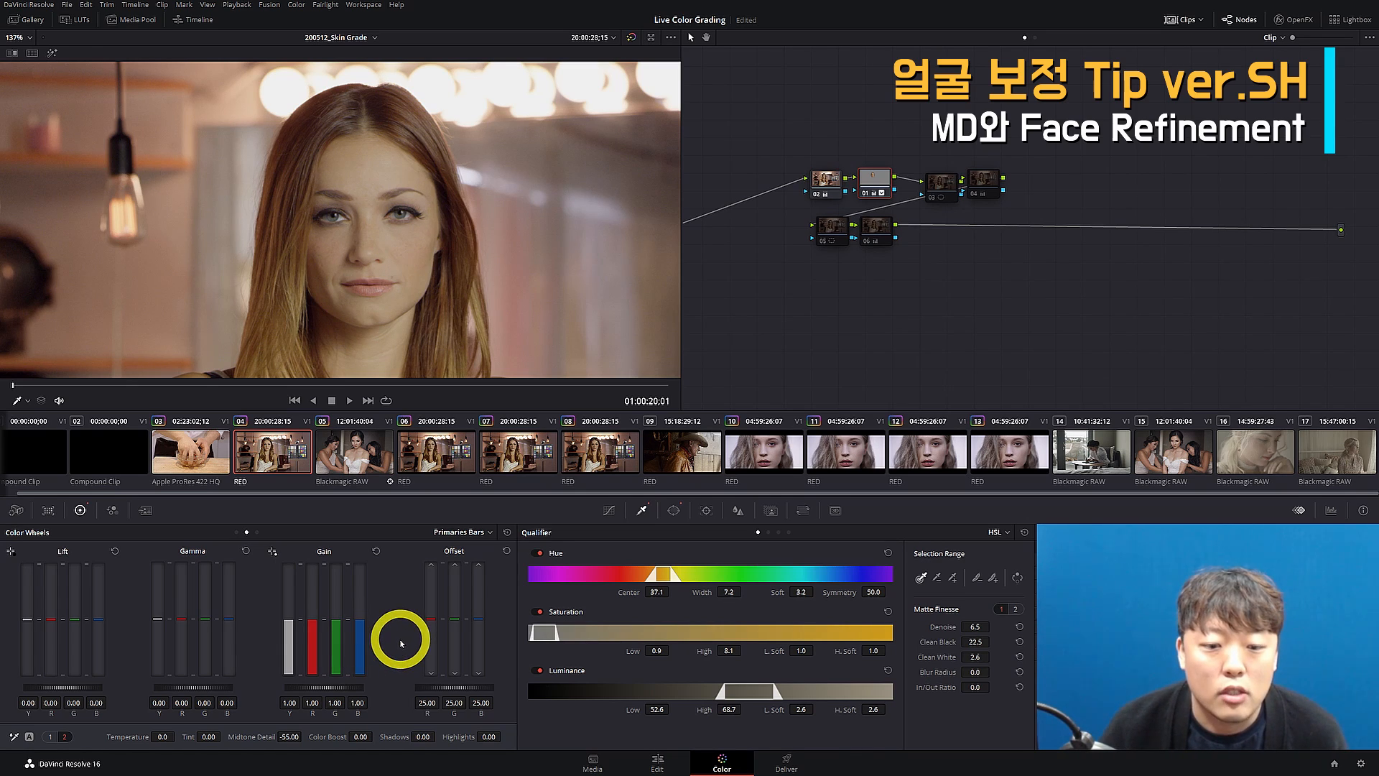
{"action": "key", "text": "ctrl+z"}
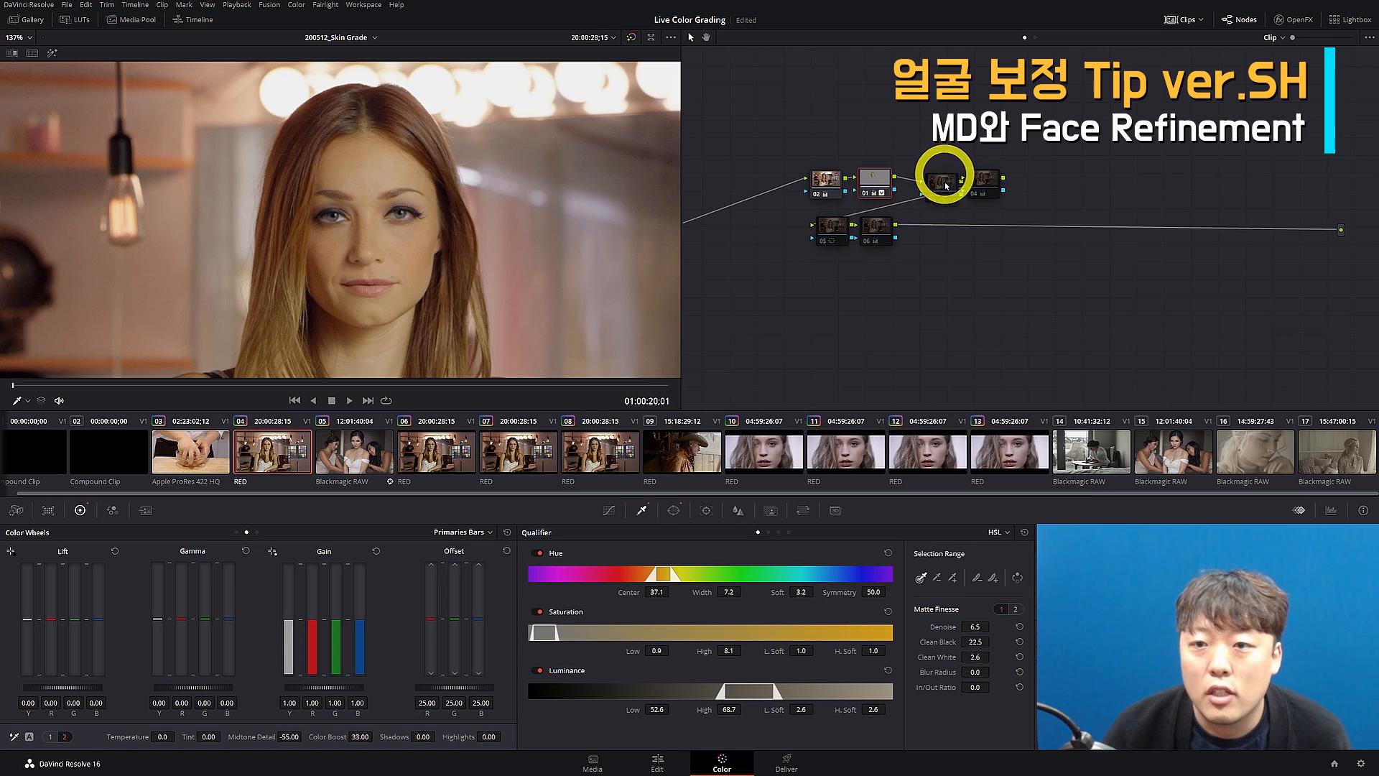
Enable node 03 after the skin-softening node and fit the whole frame in the viewer
{"action": "left_click_drag", "start_coordinate": [940, 192], "coordinate": [914, 184]}
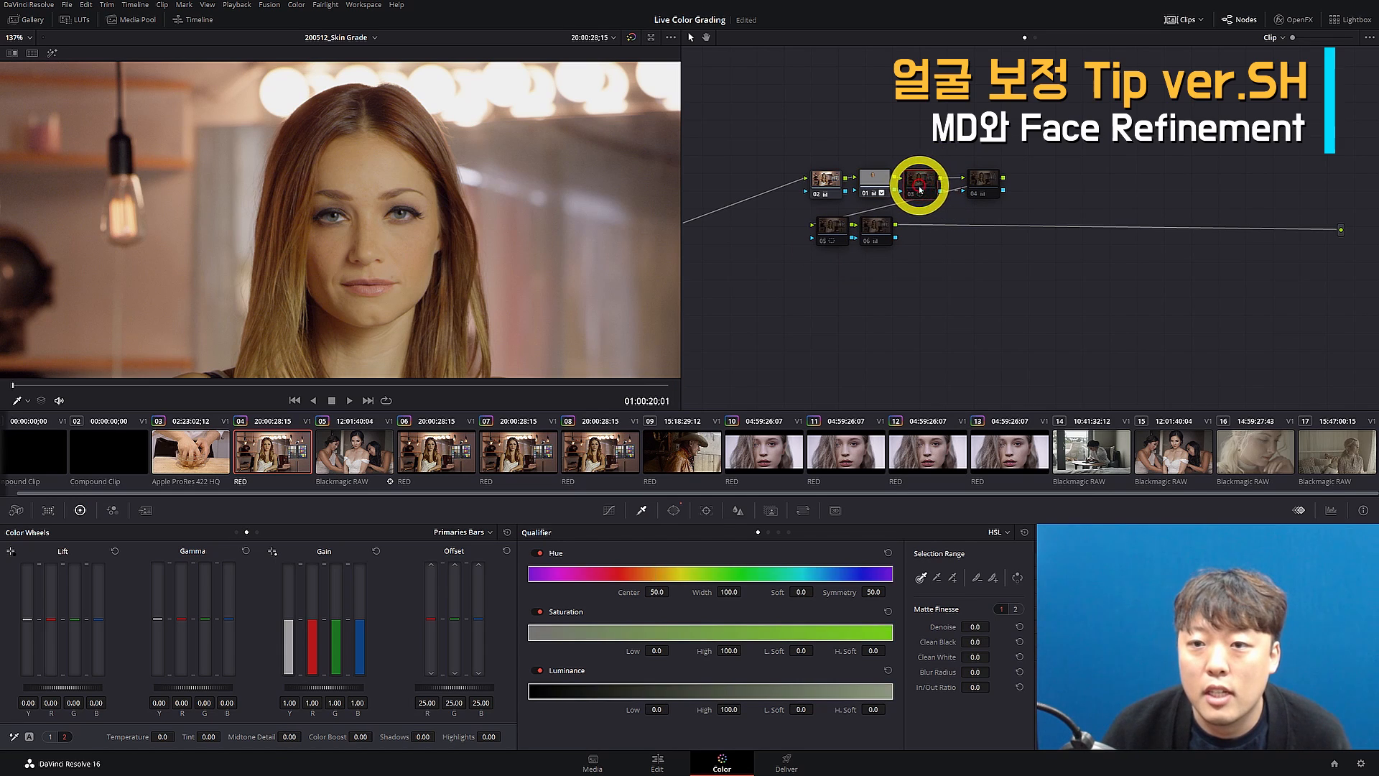
{"action": "left_click", "coordinate": [980, 182]}
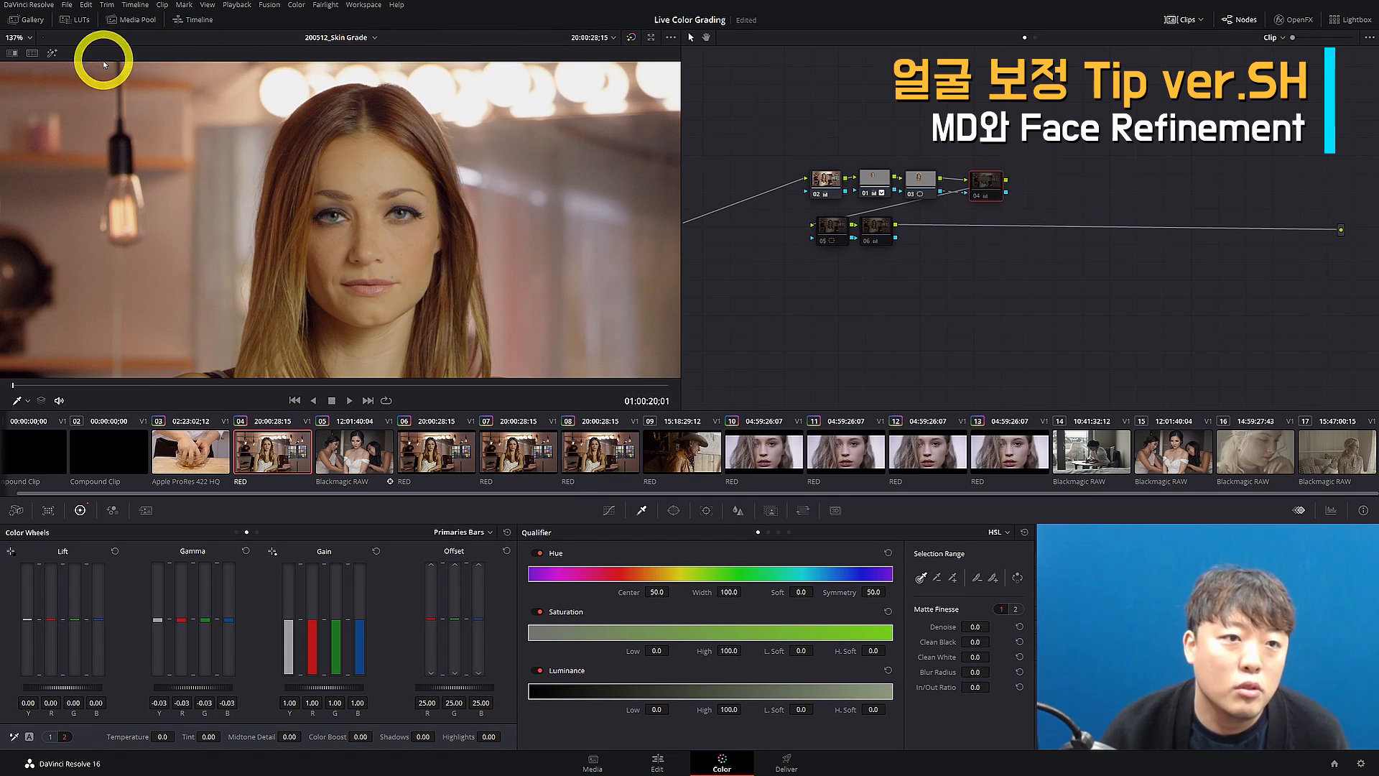
{"action": "left_click", "coordinate": [26, 38]}
{"action": "left_click", "coordinate": [26, 39]}
{"action": "left_click", "coordinate": [26, 41]}
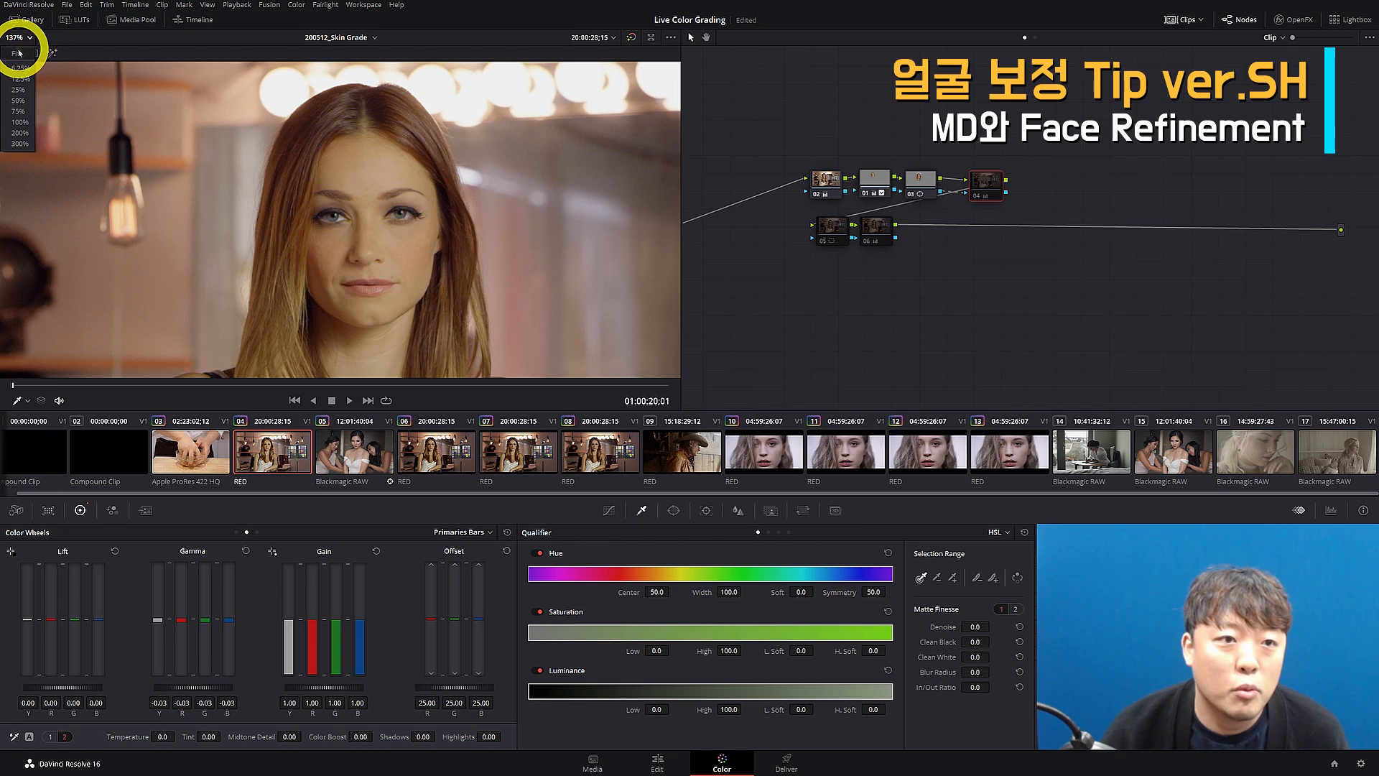
{"action": "left_click", "coordinate": [19, 53]}
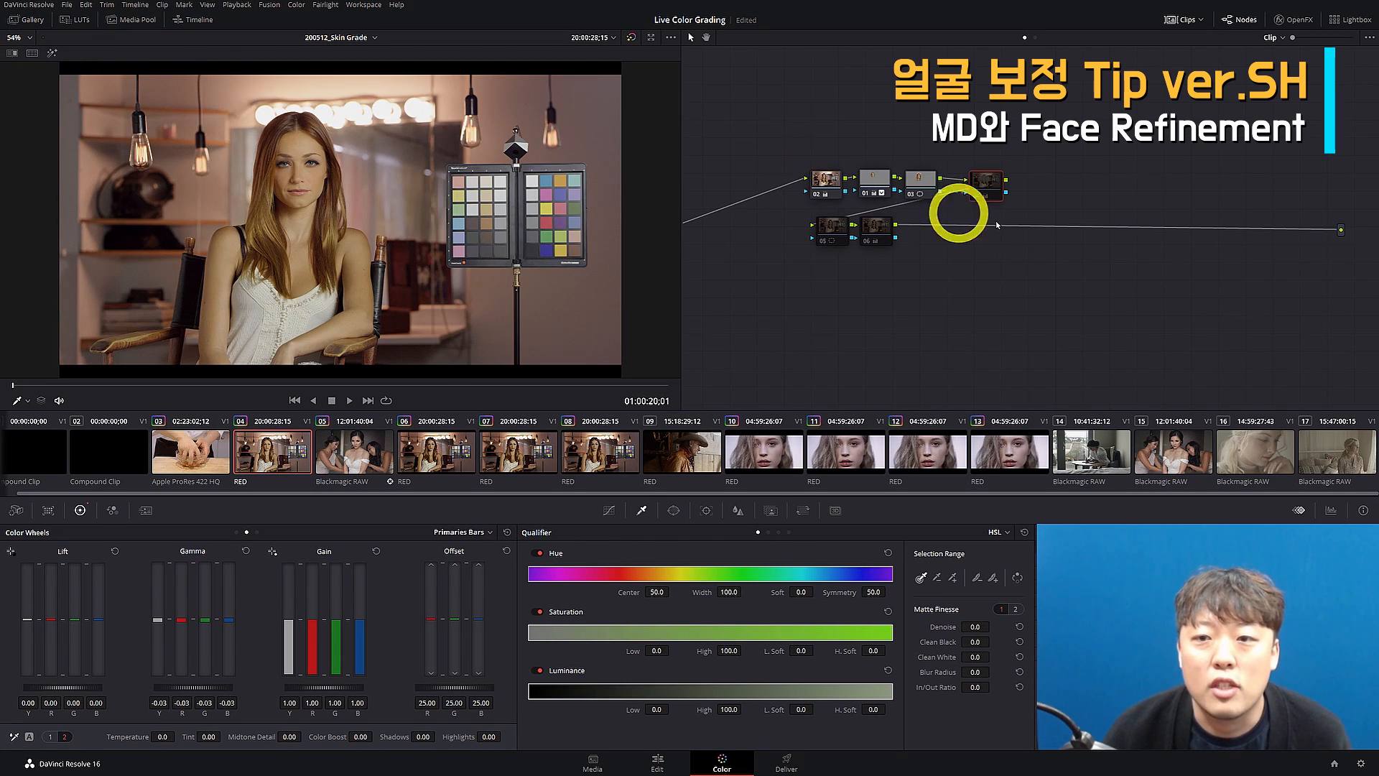
Space node 04 away from node 03, enable it, and compare the image with and without its Gamma adjustment
{"action": "left_click", "coordinate": [925, 184]}
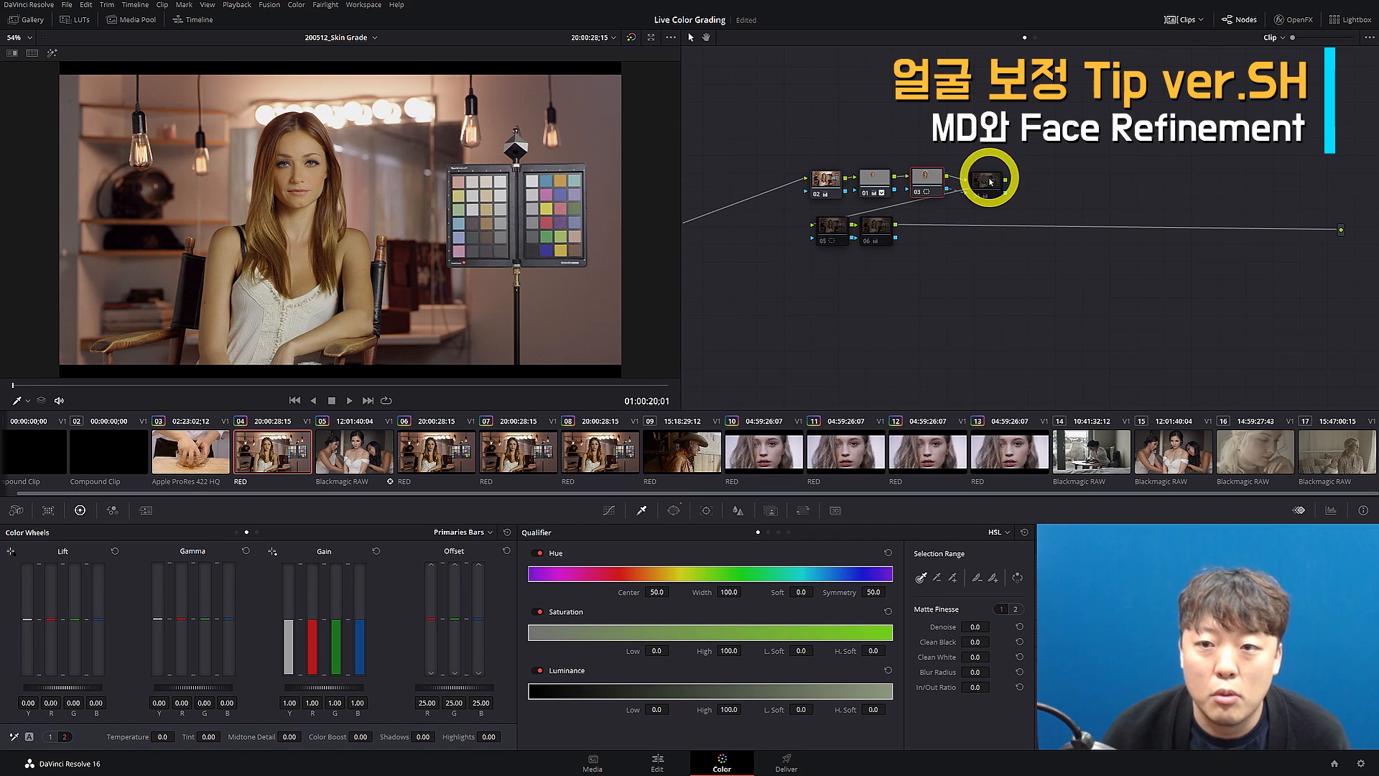
{"action": "left_click_drag", "start_coordinate": [988, 176], "coordinate": [1011, 175]}
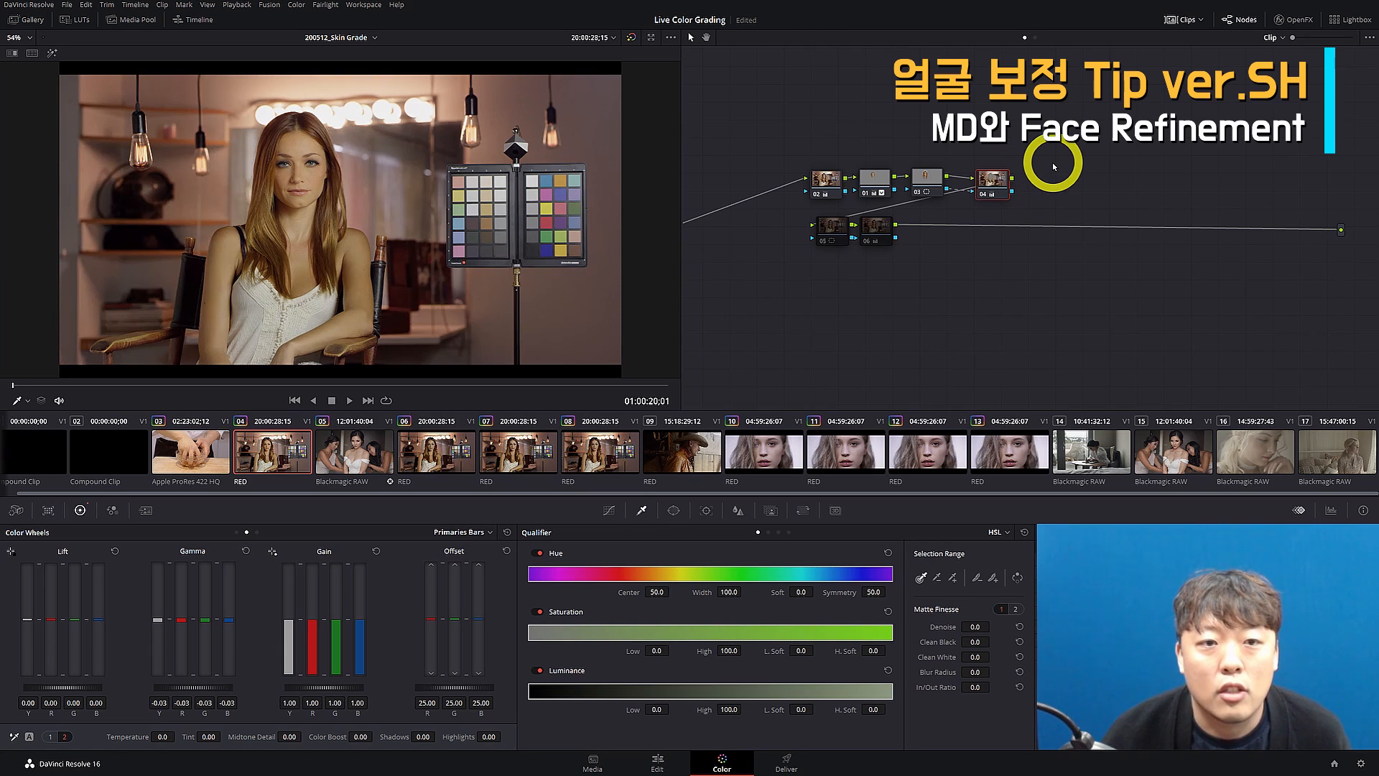
{"action": "key", "text": "ctrl+d"}
{"action": "key", "text": "ctrl+d"}
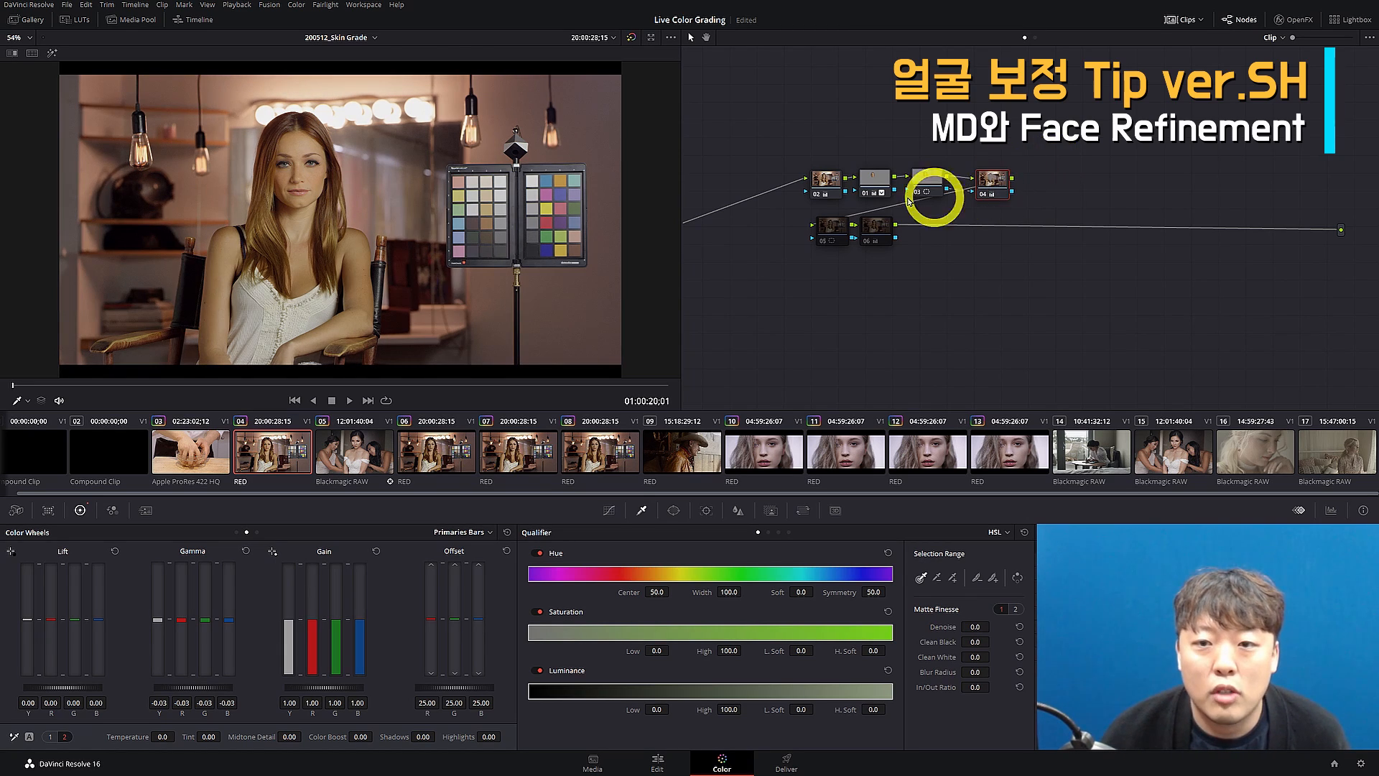
Enable nodes 05 and 06, space them apart, and review node 05's large circular window and the grades around it
{"action": "left_click", "coordinate": [827, 226]}
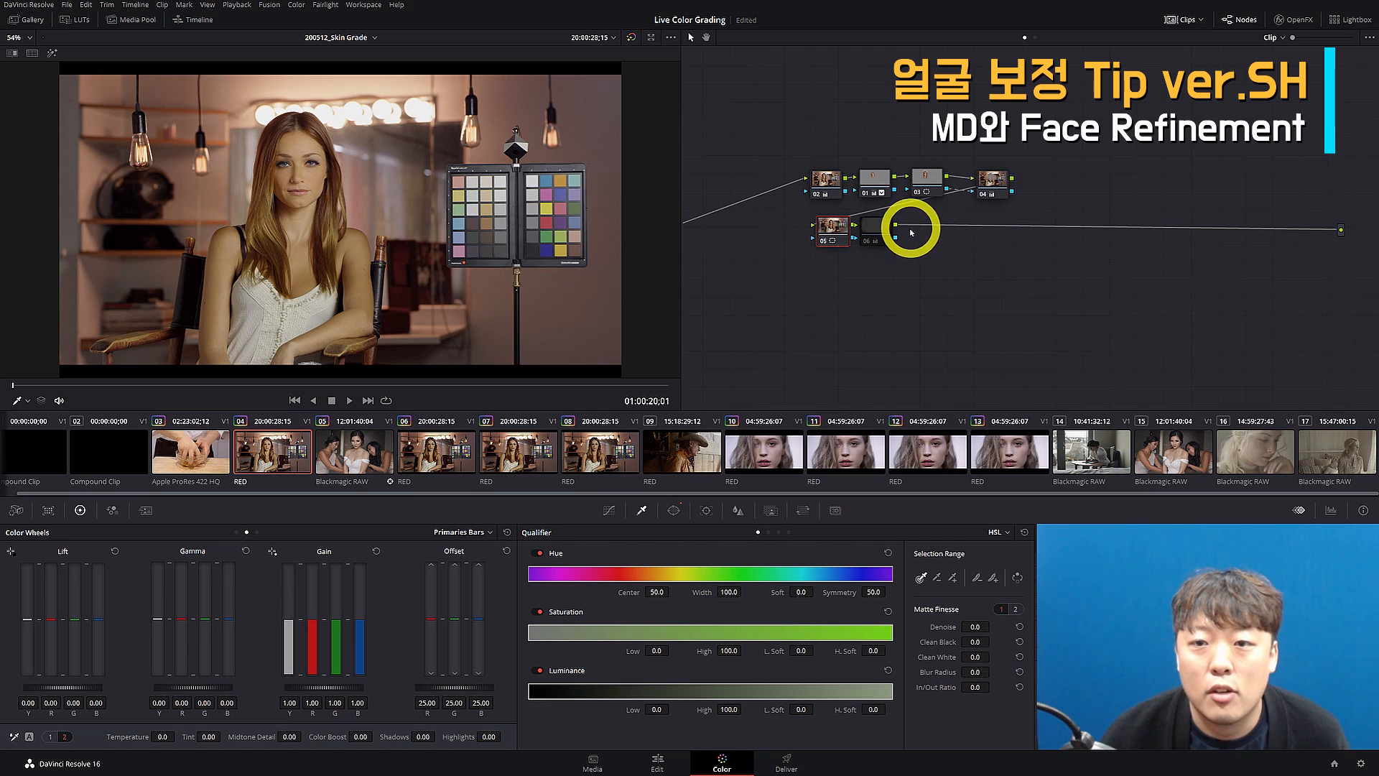
{"action": "left_click_drag", "start_coordinate": [880, 227], "coordinate": [900, 230]}
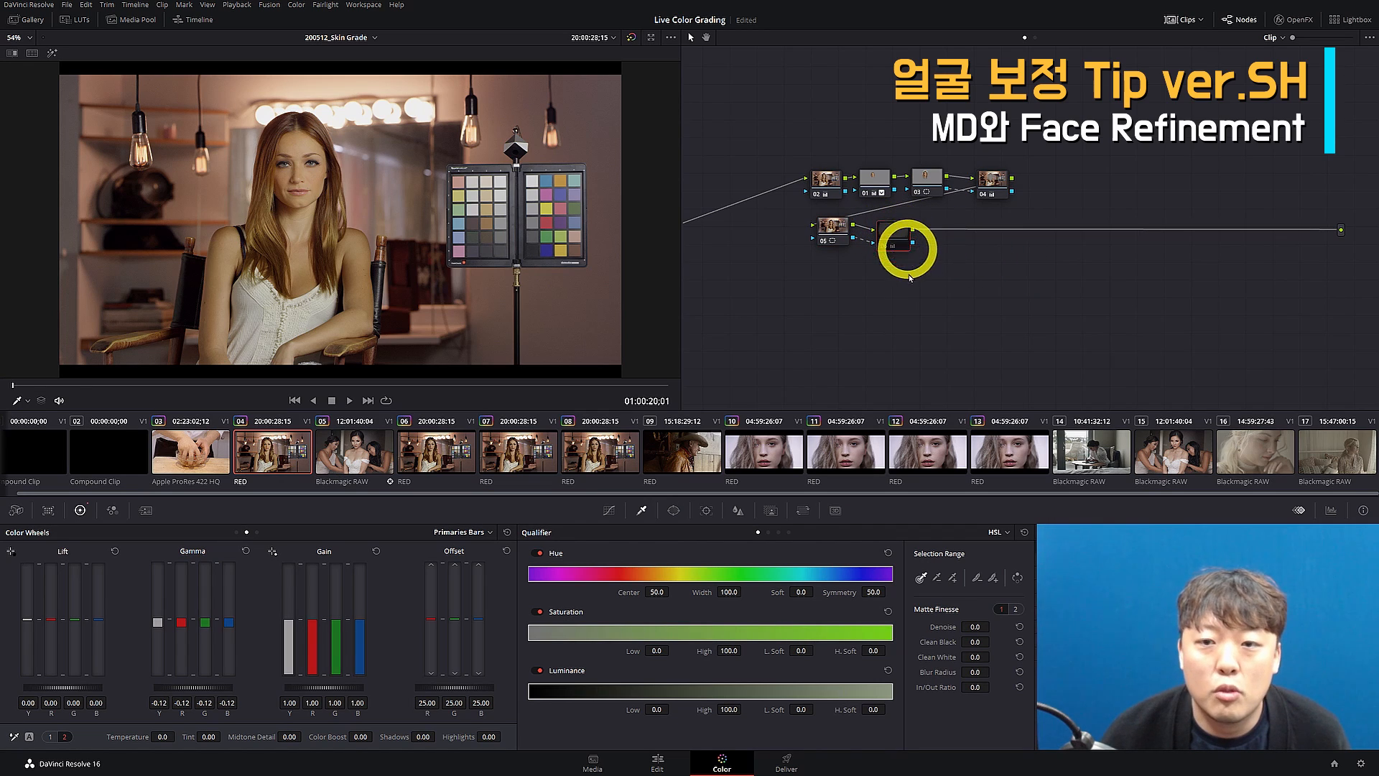
{"action": "left_click", "coordinate": [674, 511]}
{"action": "key", "text": "alt+shift+semicolon"}
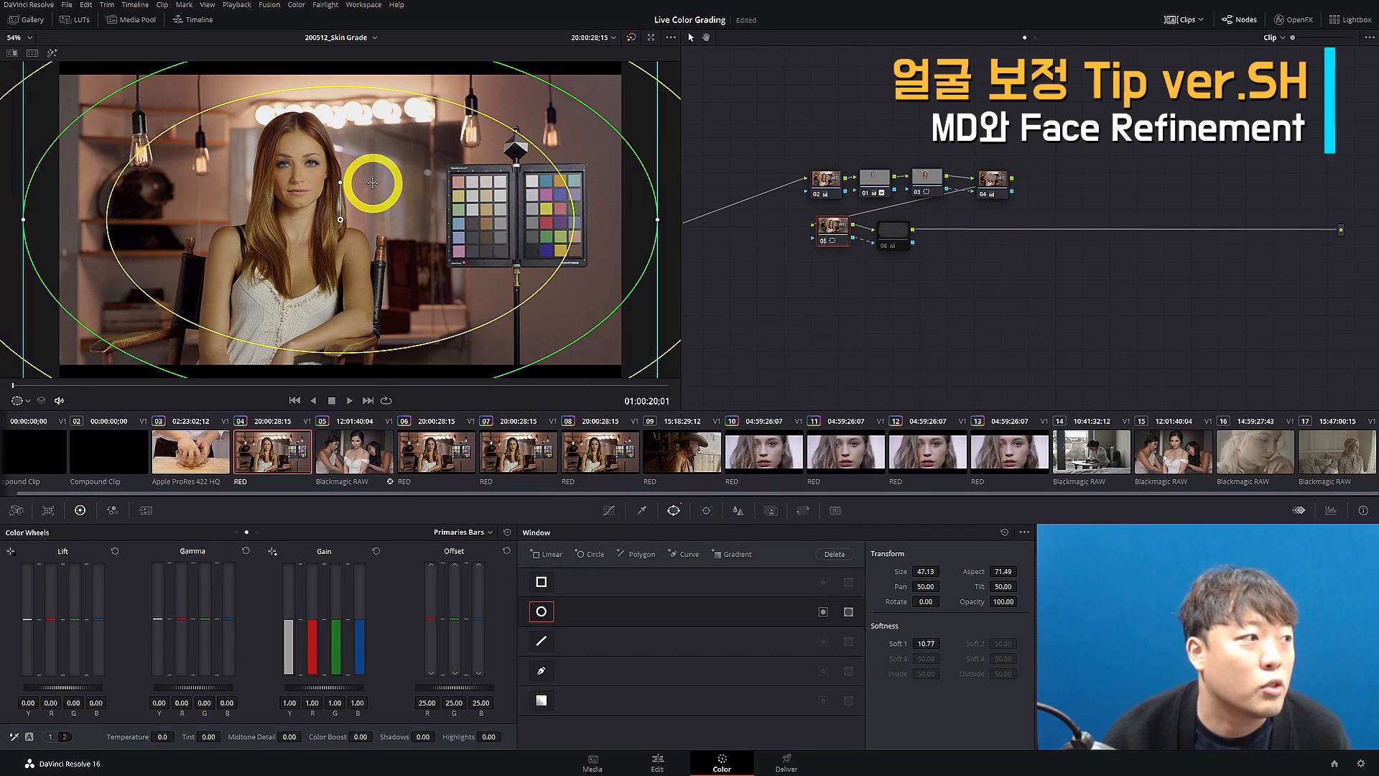
{"action": "key", "text": "alt+shift+apostrophe"}
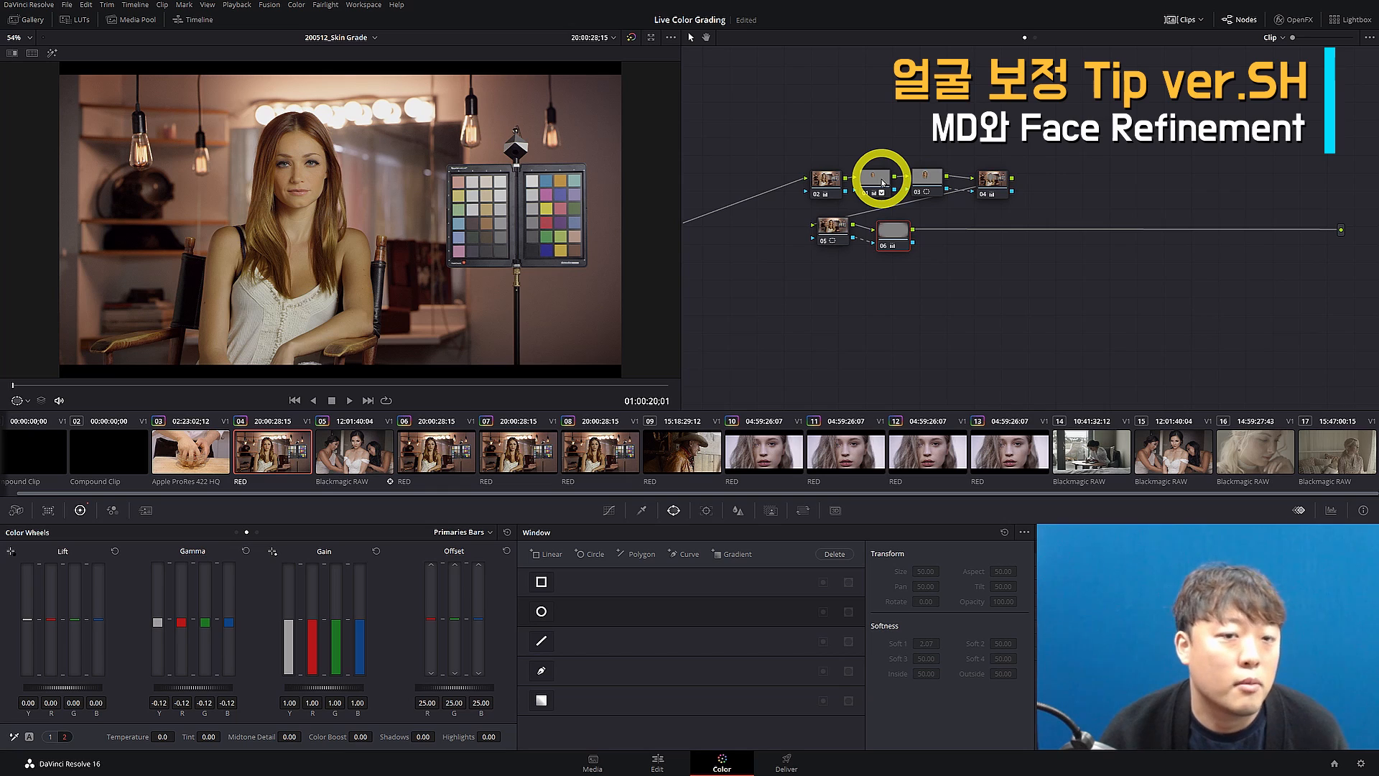
{"action": "mouse_move", "coordinate": [882, 183]}
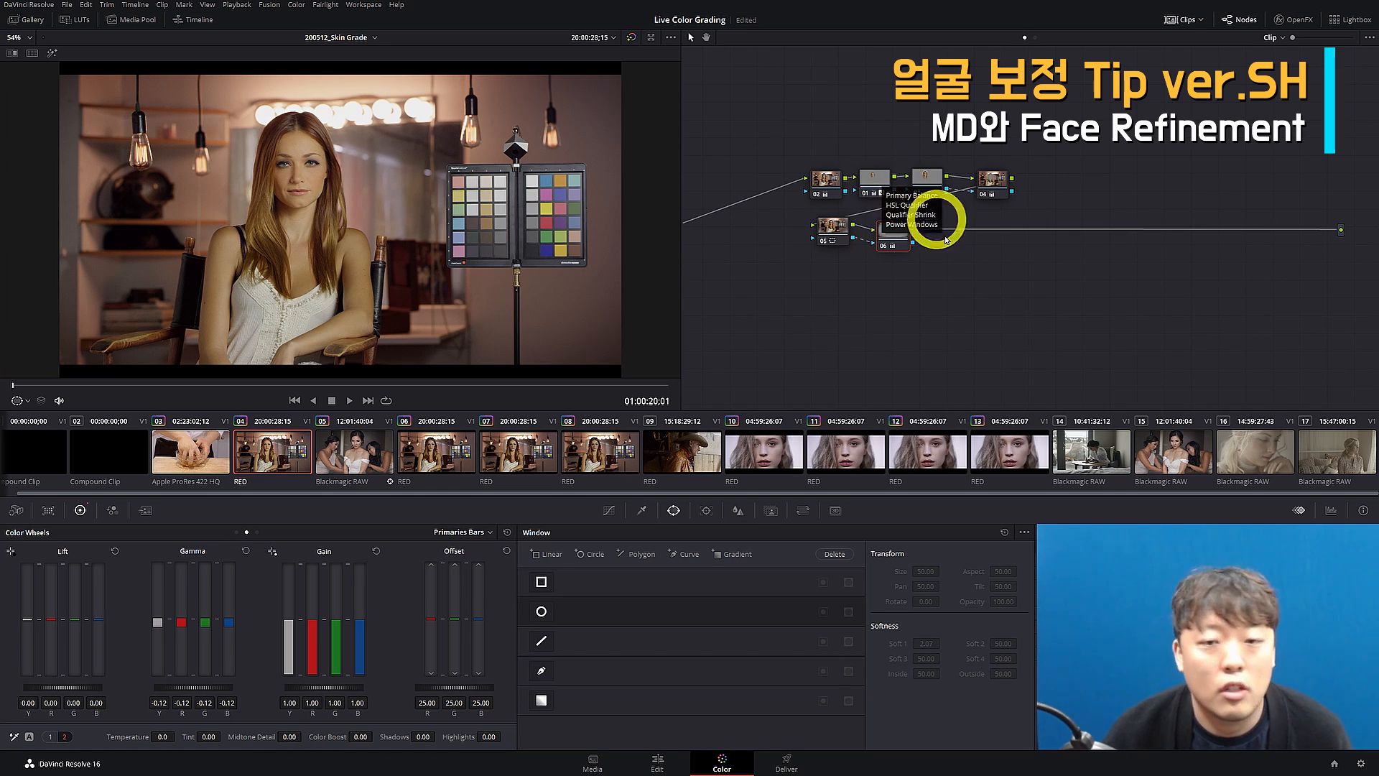
{"action": "left_click_drag", "start_coordinate": [840, 239], "coordinate": [826, 243]}
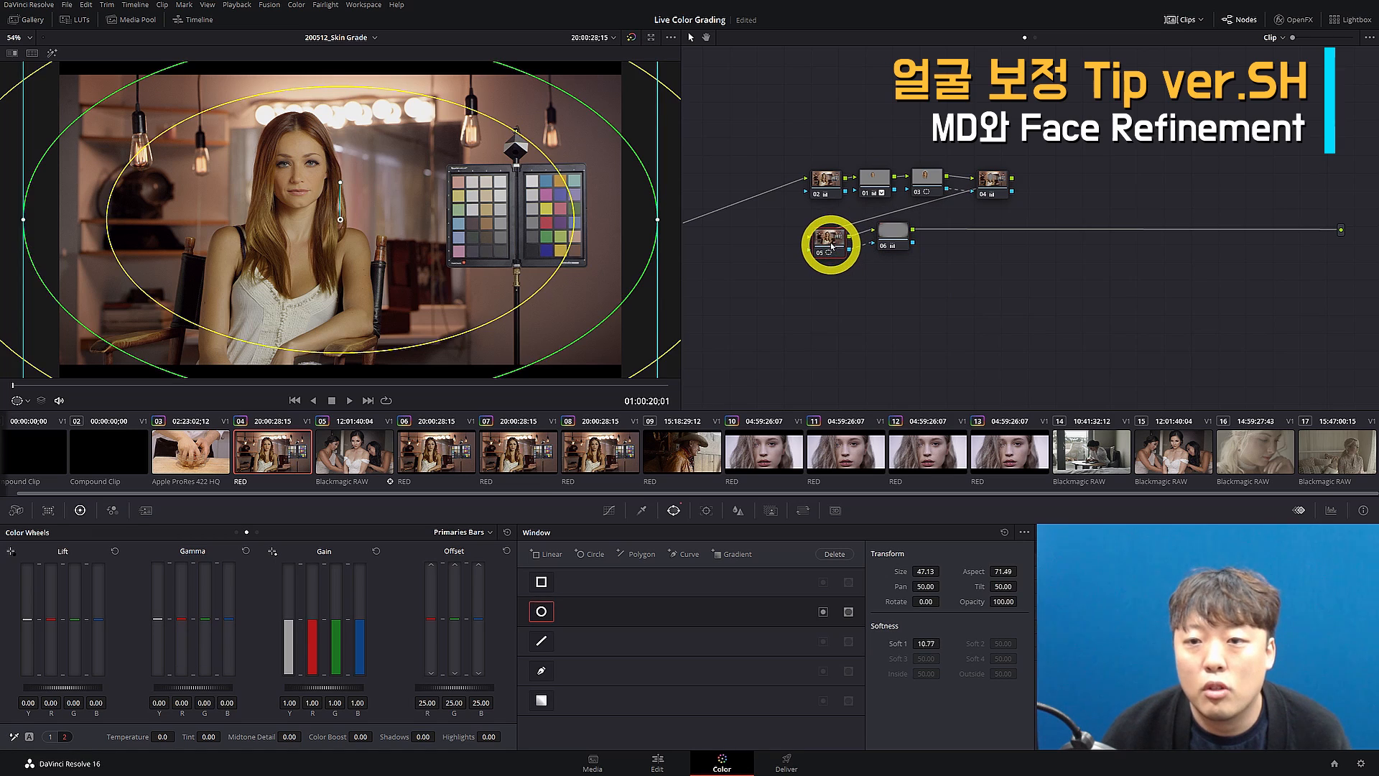
{"action": "left_click", "coordinate": [994, 185]}
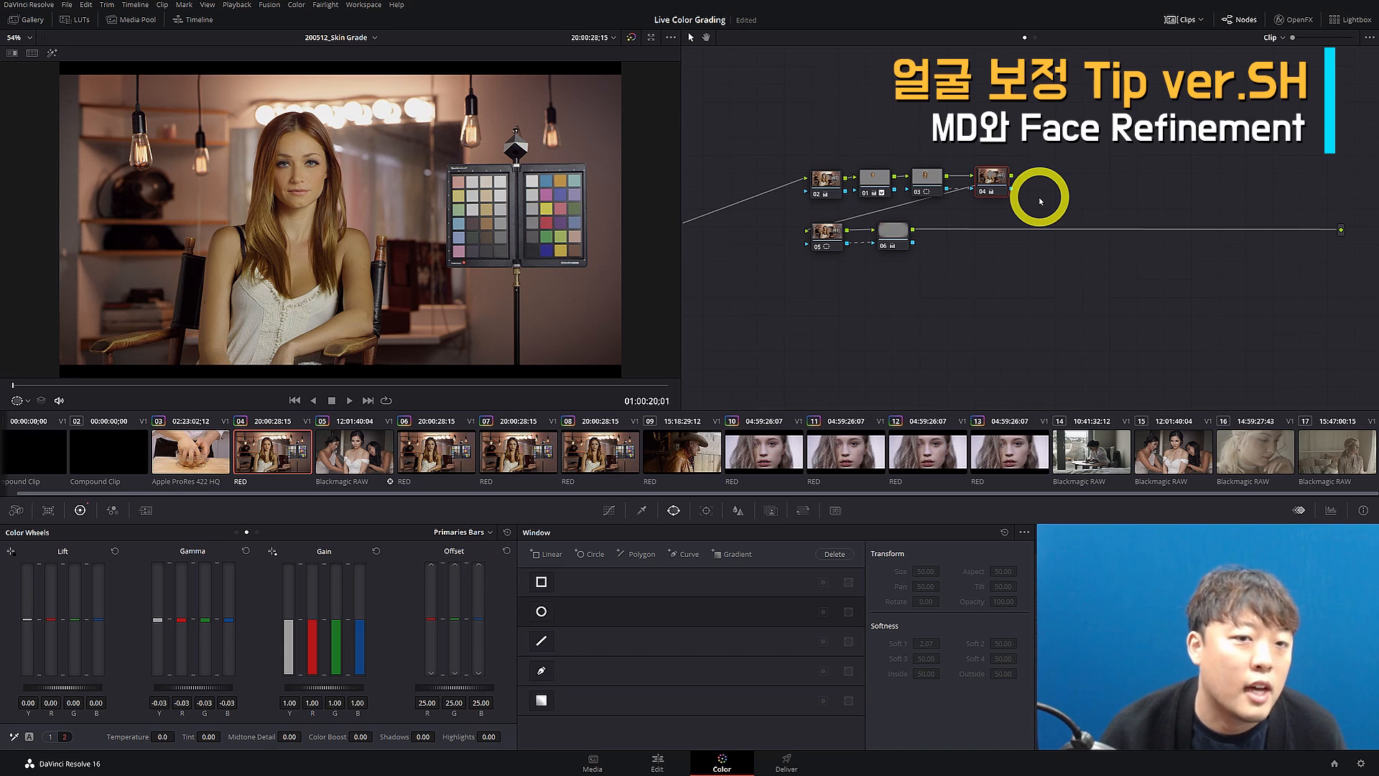
Switch to clip 05, go through its nodes from 01 to 06, and space them apart in the graph
{"action": "left_click", "coordinate": [381, 440]}
{"action": "left_click", "coordinate": [860, 169]}
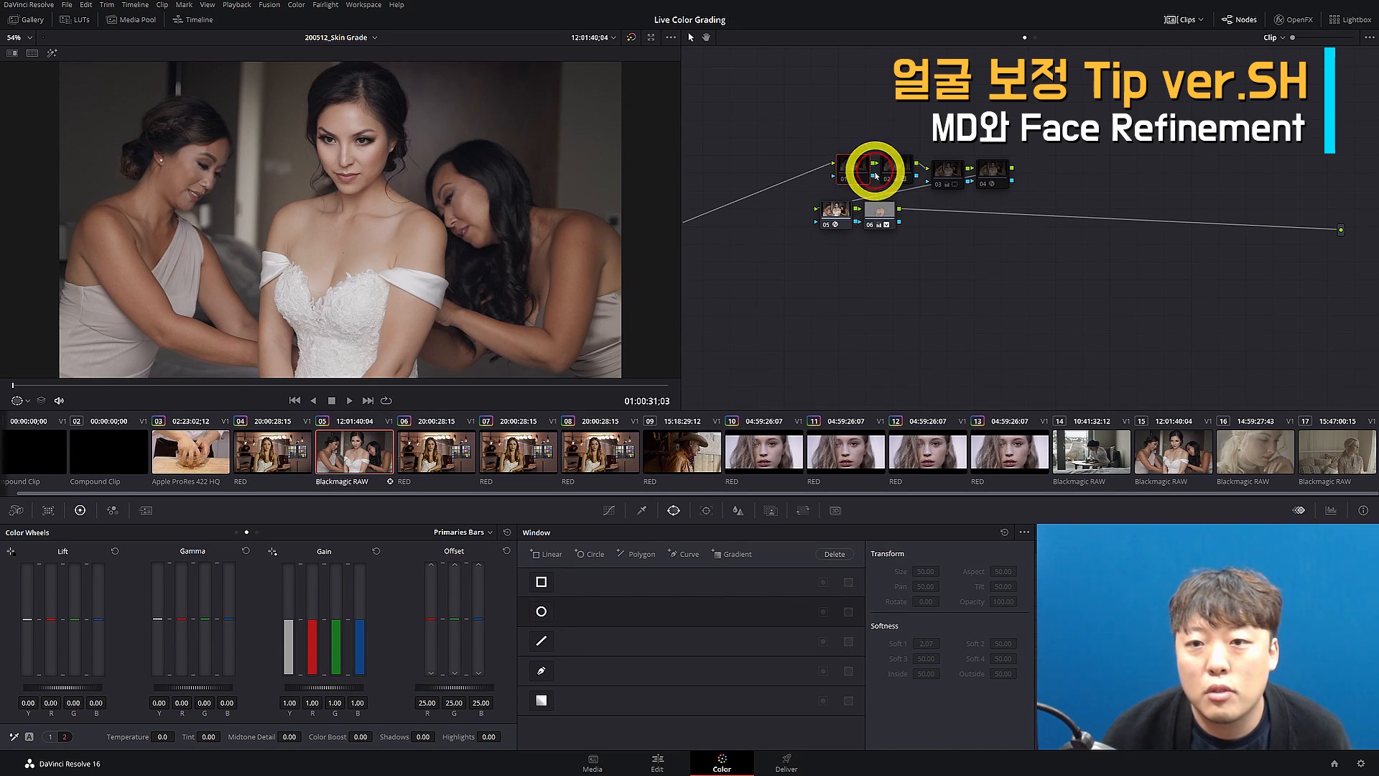
{"action": "left_click", "coordinate": [887, 172]}
{"action": "left_click", "coordinate": [948, 173]}
{"action": "left_click", "coordinate": [1005, 170]}
{"action": "mouse_move", "coordinate": [1004, 170]}
{"action": "left_mouse_down"}
{"action": "mouse_move", "coordinate": [957, 157]}
{"action": "mouse_move", "coordinate": [998, 161]}
{"action": "left_mouse_up"}
{"action": "left_click", "coordinate": [834, 214]}
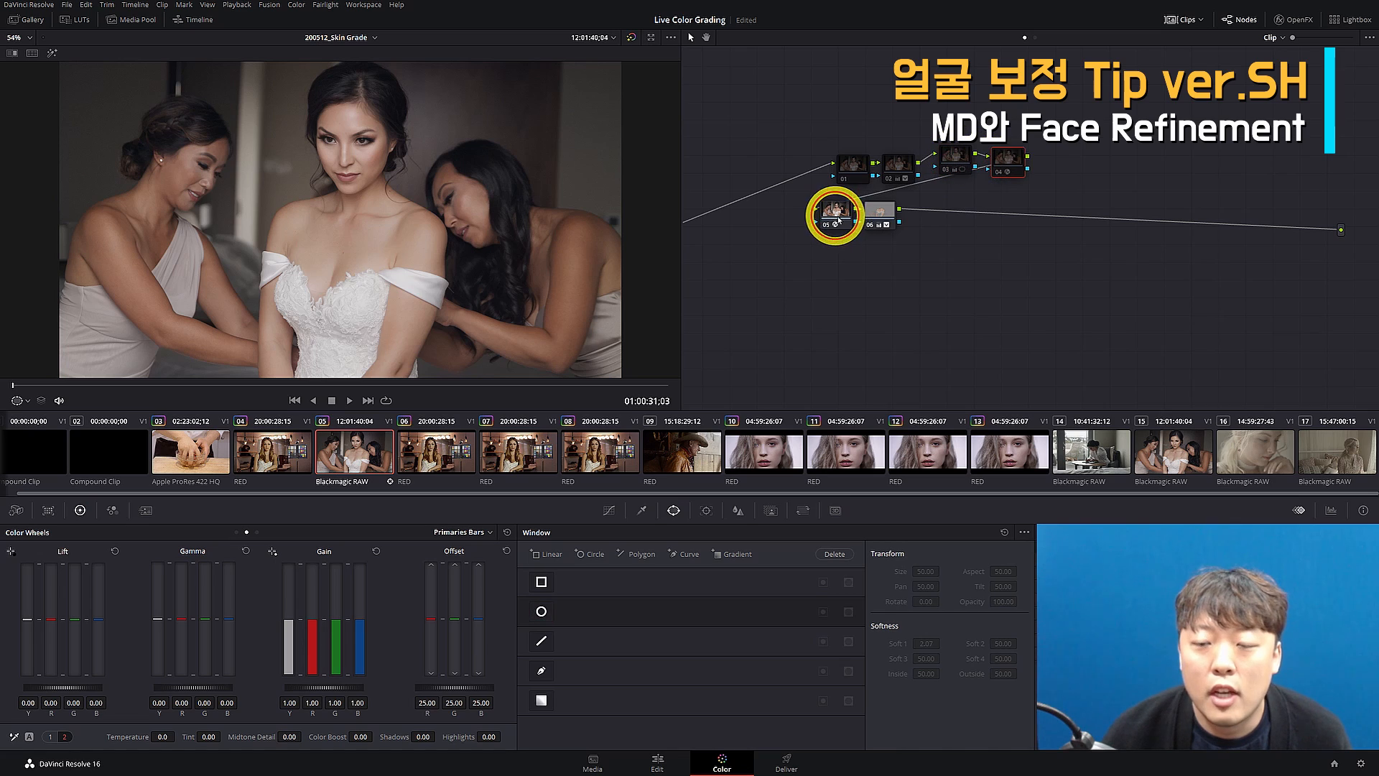
{"action": "mouse_move", "coordinate": [883, 213]}
{"action": "left_mouse_down"}
{"action": "mouse_move", "coordinate": [896, 209]}
{"action": "mouse_move", "coordinate": [884, 213]}
{"action": "left_mouse_up"}
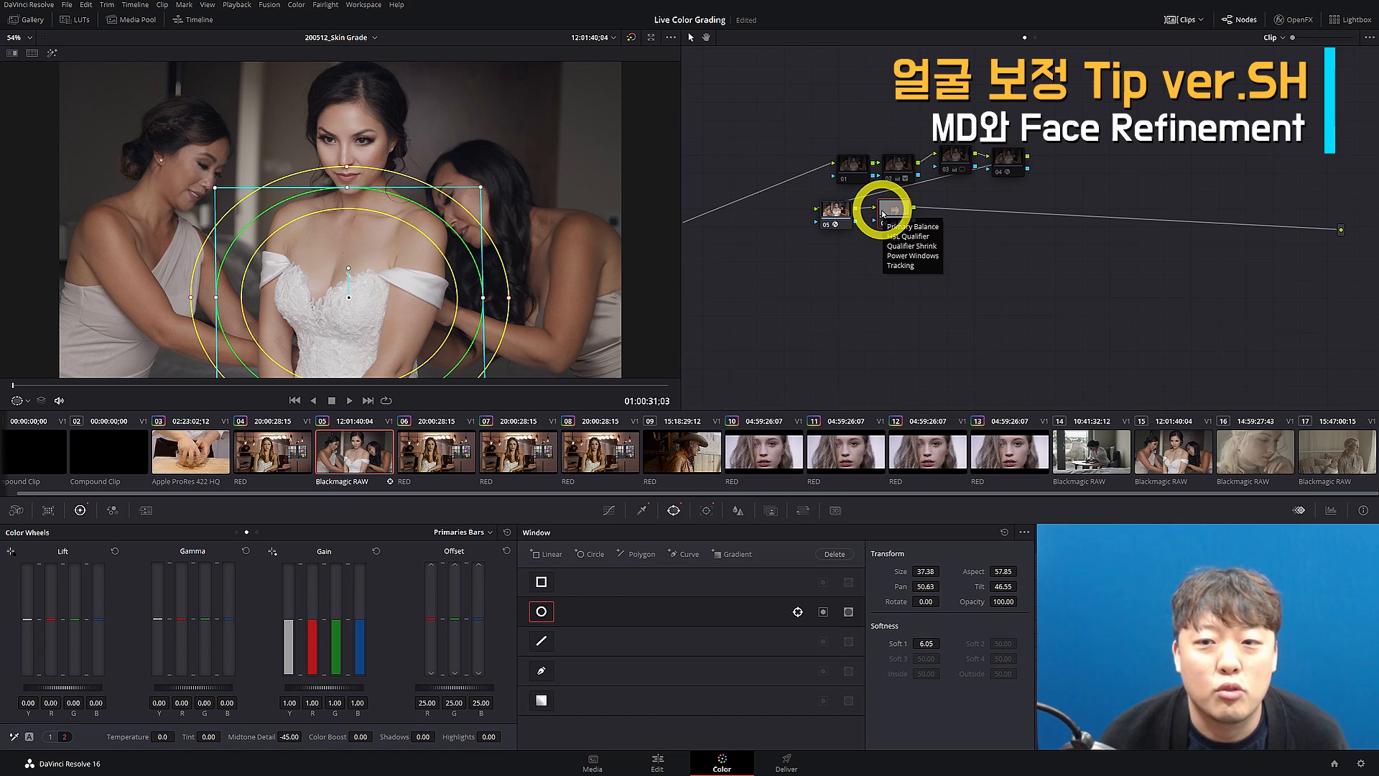
Locate Face Refinement in the effects library and view the settings it uses on clip 05's node 05
{"action": "left_click", "coordinate": [833, 209]}
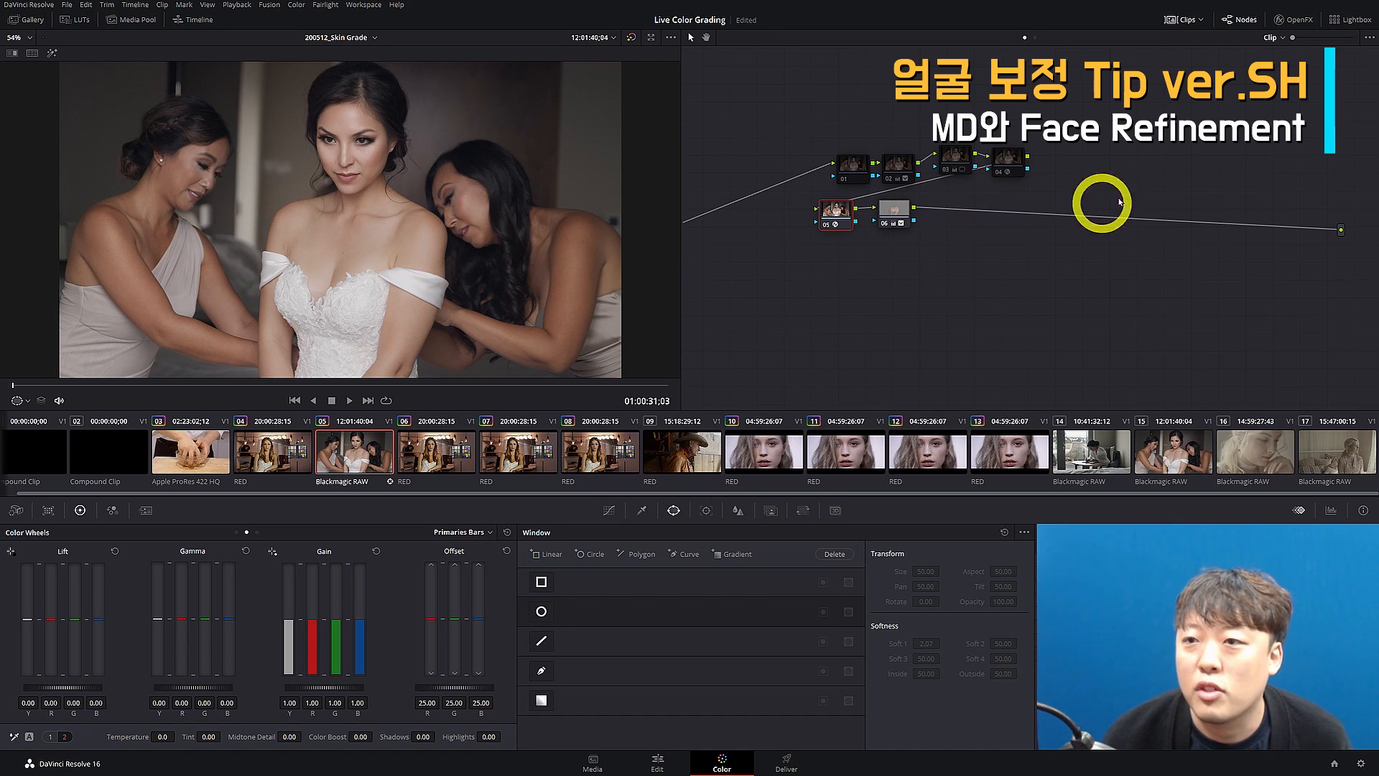
{"action": "left_click", "coordinate": [1287, 19]}
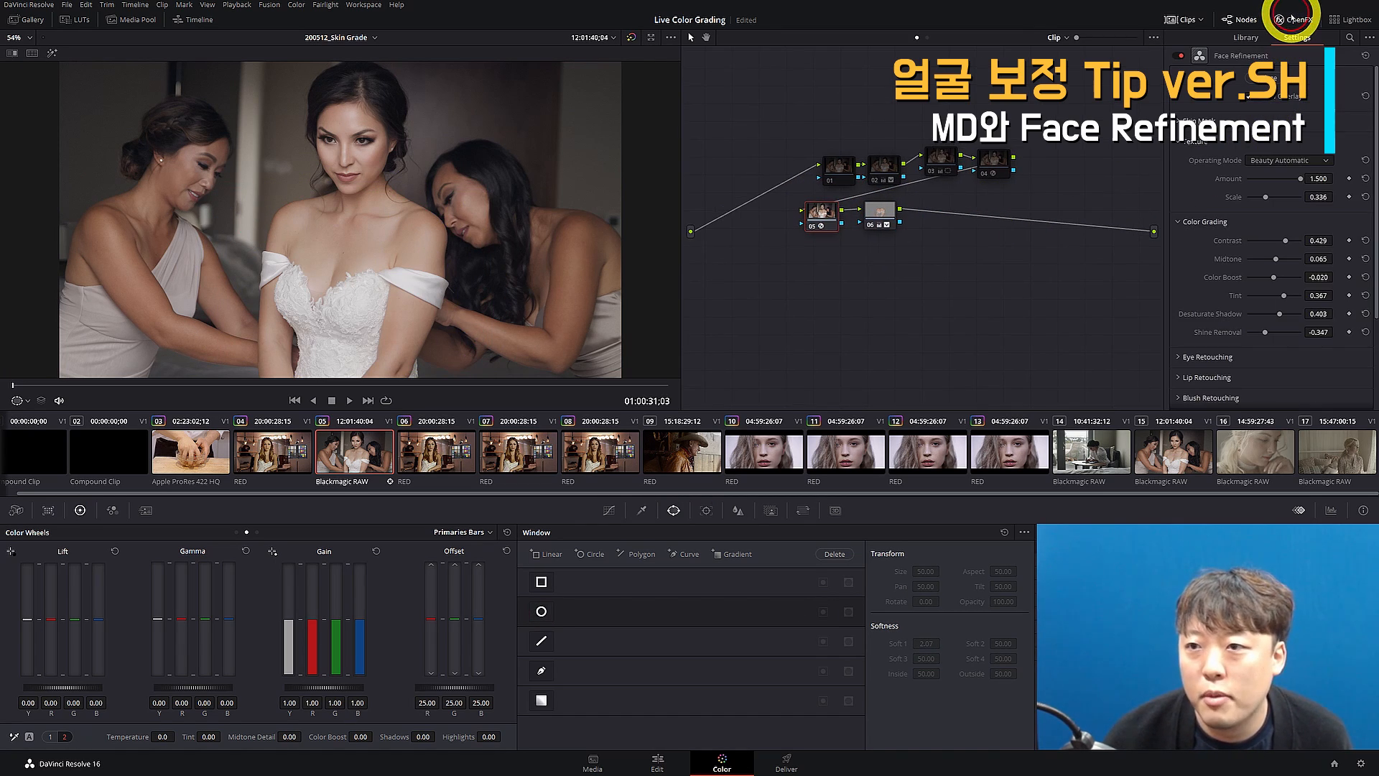
{"action": "left_click", "coordinate": [1243, 40]}
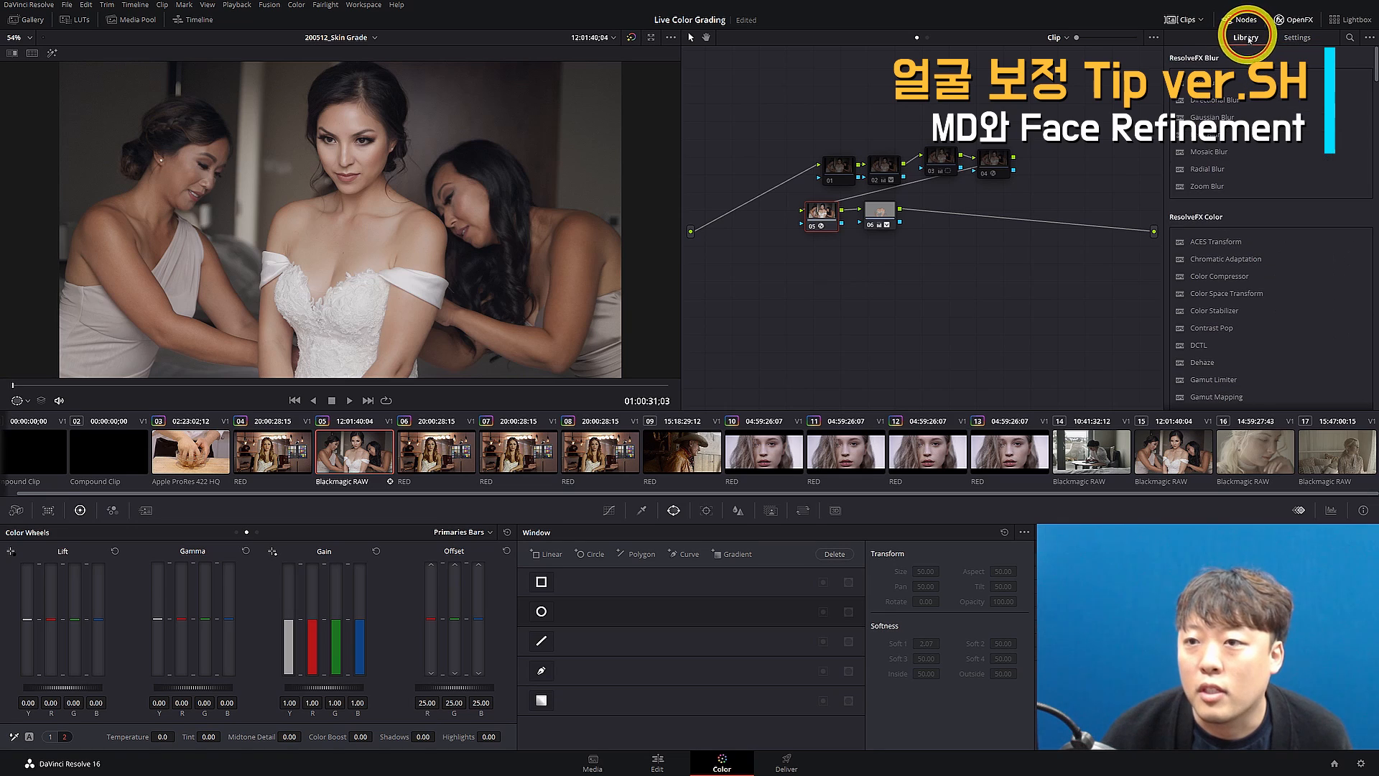
{"action": "scroll", "coordinate": [1285, 183], "scroll_direction": "down", "scroll_amount": 5}
{"action": "scroll", "coordinate": [1286, 192], "scroll_direction": "down", "scroll_amount": 5}
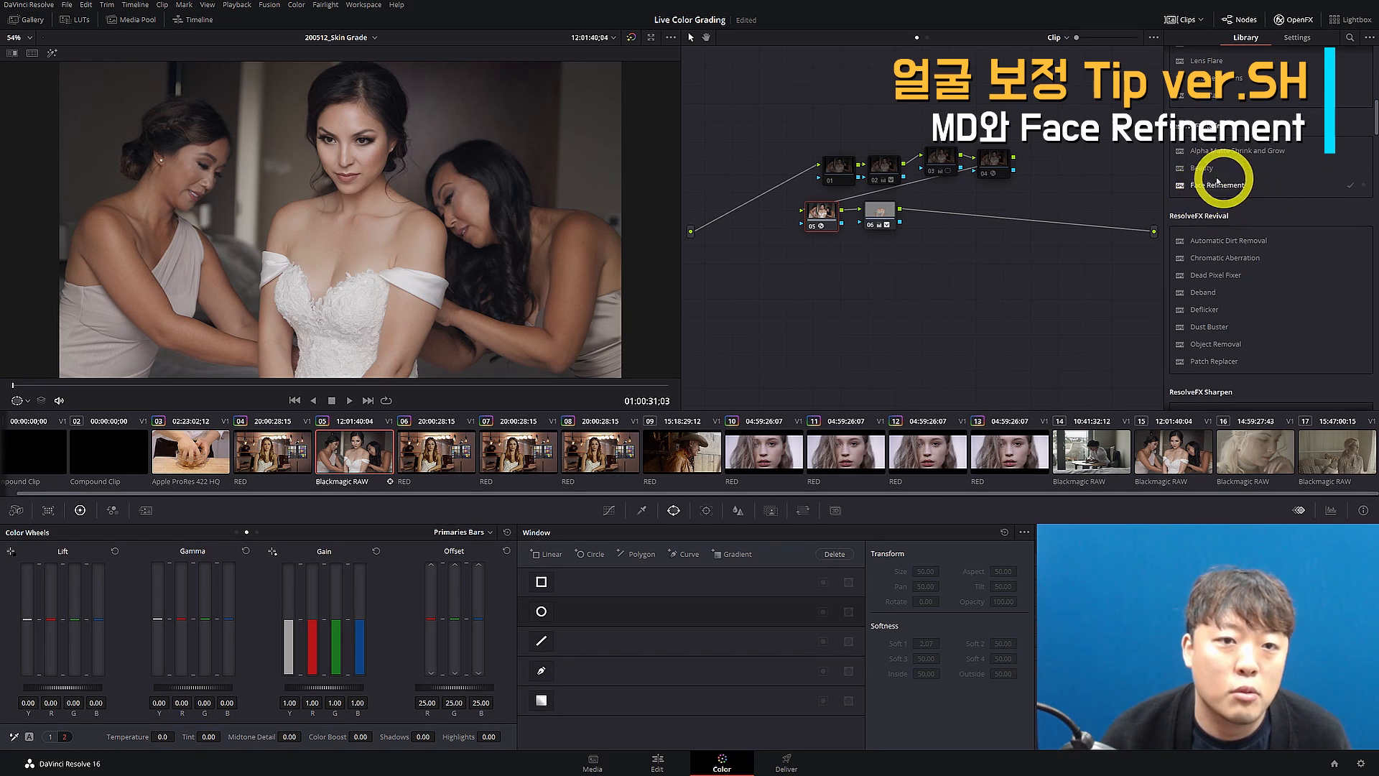
{"action": "left_click", "coordinate": [1297, 37]}
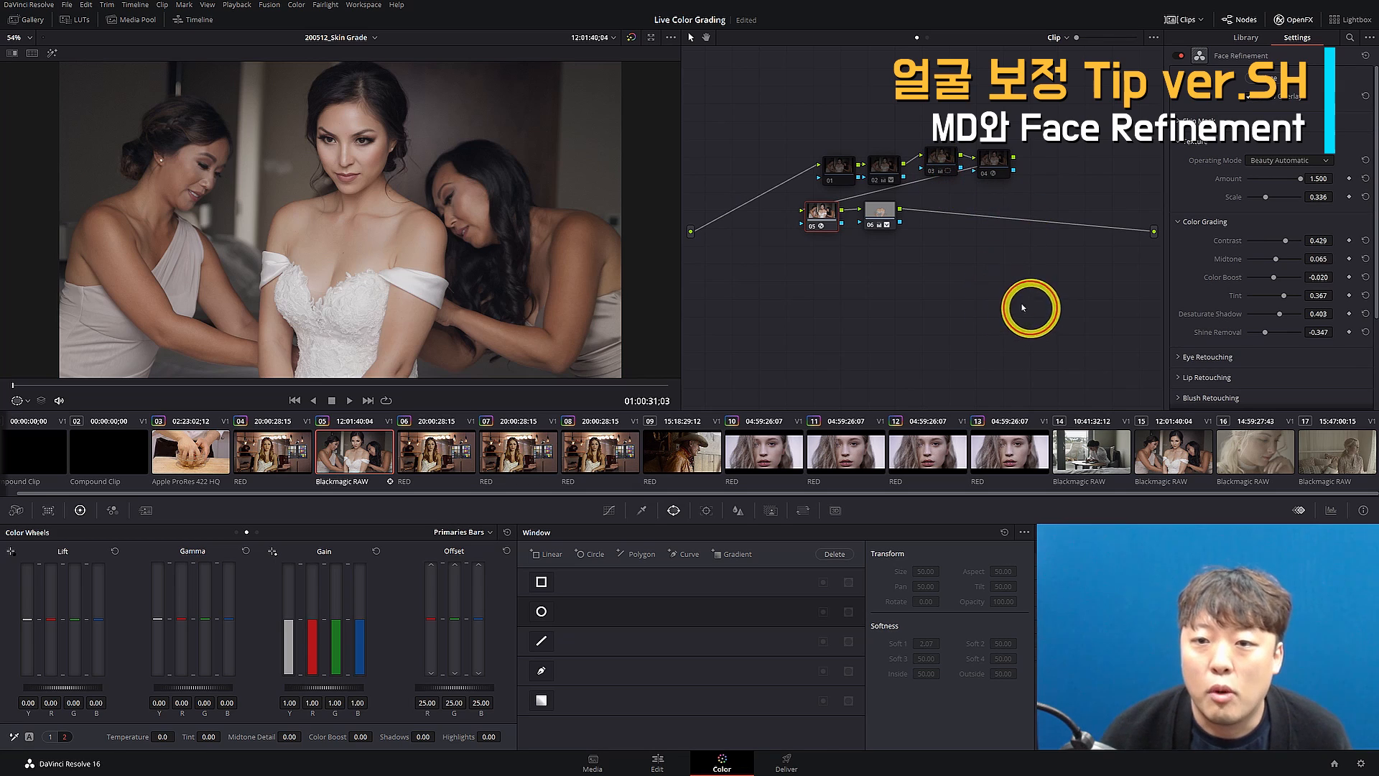
Disable nodes 05 and 06 of clip 05 to show the image without face refinement
{"action": "left_click_drag", "start_coordinate": [1031, 309], "coordinate": [794, 202]}
{"action": "key", "text": "ctrl+d"}
{"action": "left_click", "coordinate": [965, 338]}
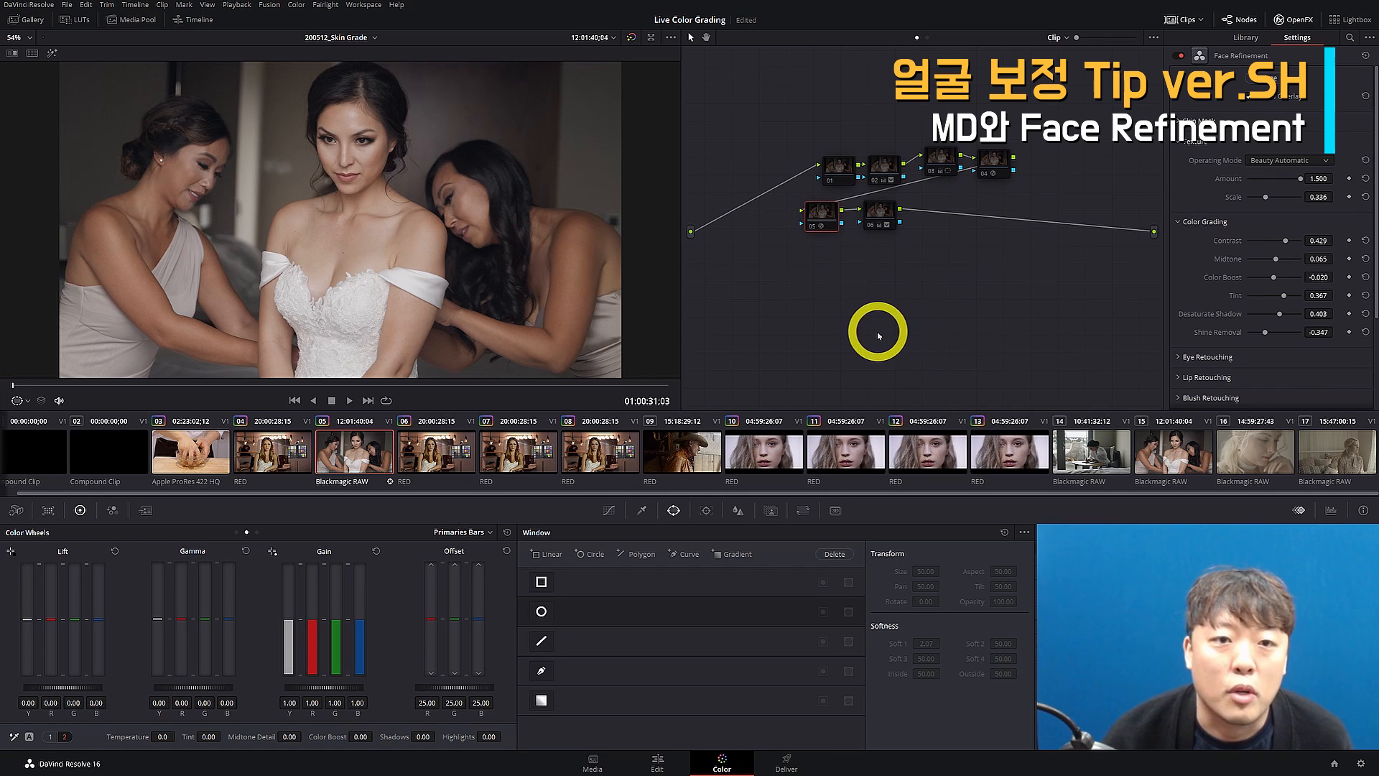
{"action": "left_click", "coordinate": [814, 211]}
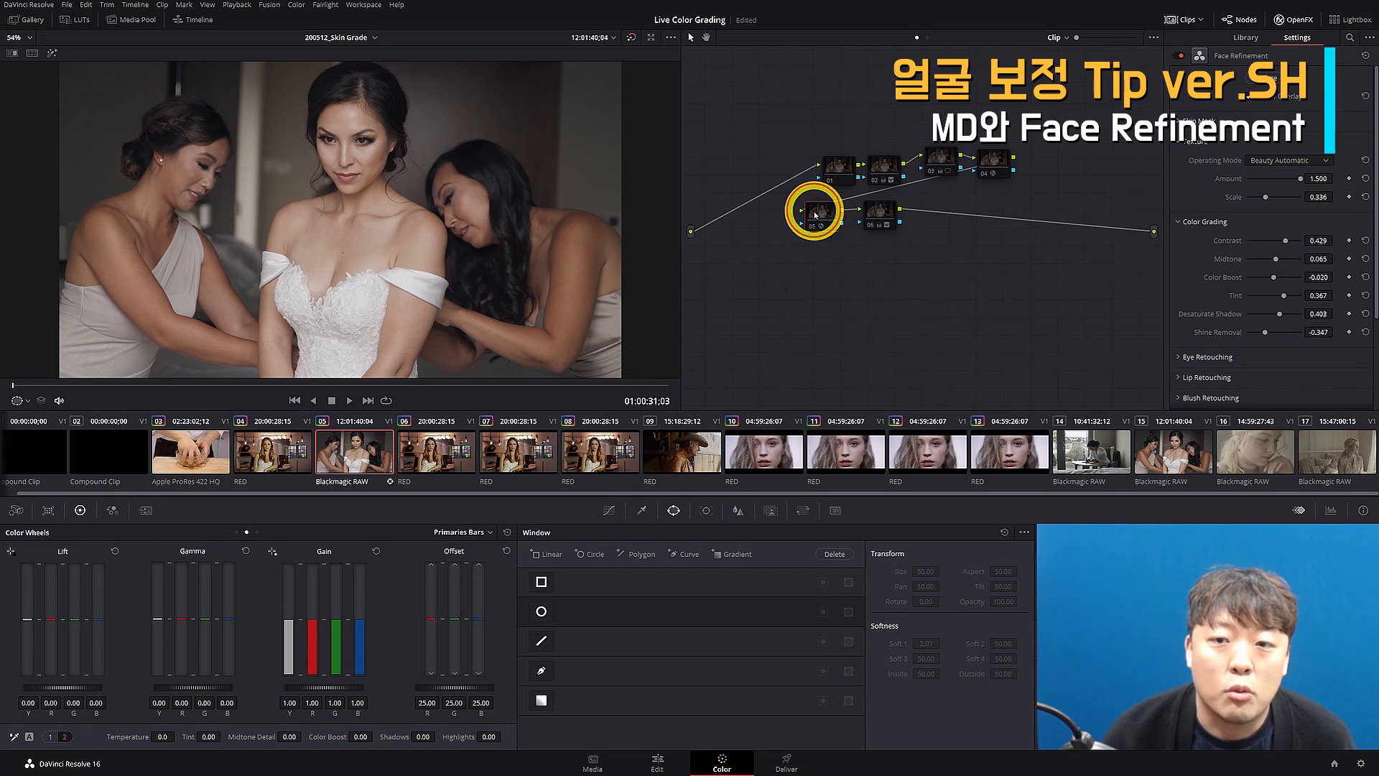
{"action": "key", "text": "ctrl+d"}
{"action": "left_click", "coordinate": [933, 295]}
Examine the bride's unrefined facial skin up close, including the forehead, and return to the full frame
{"action": "scroll", "coordinate": [359, 144], "scroll_direction": "up", "scroll_amount": 5}
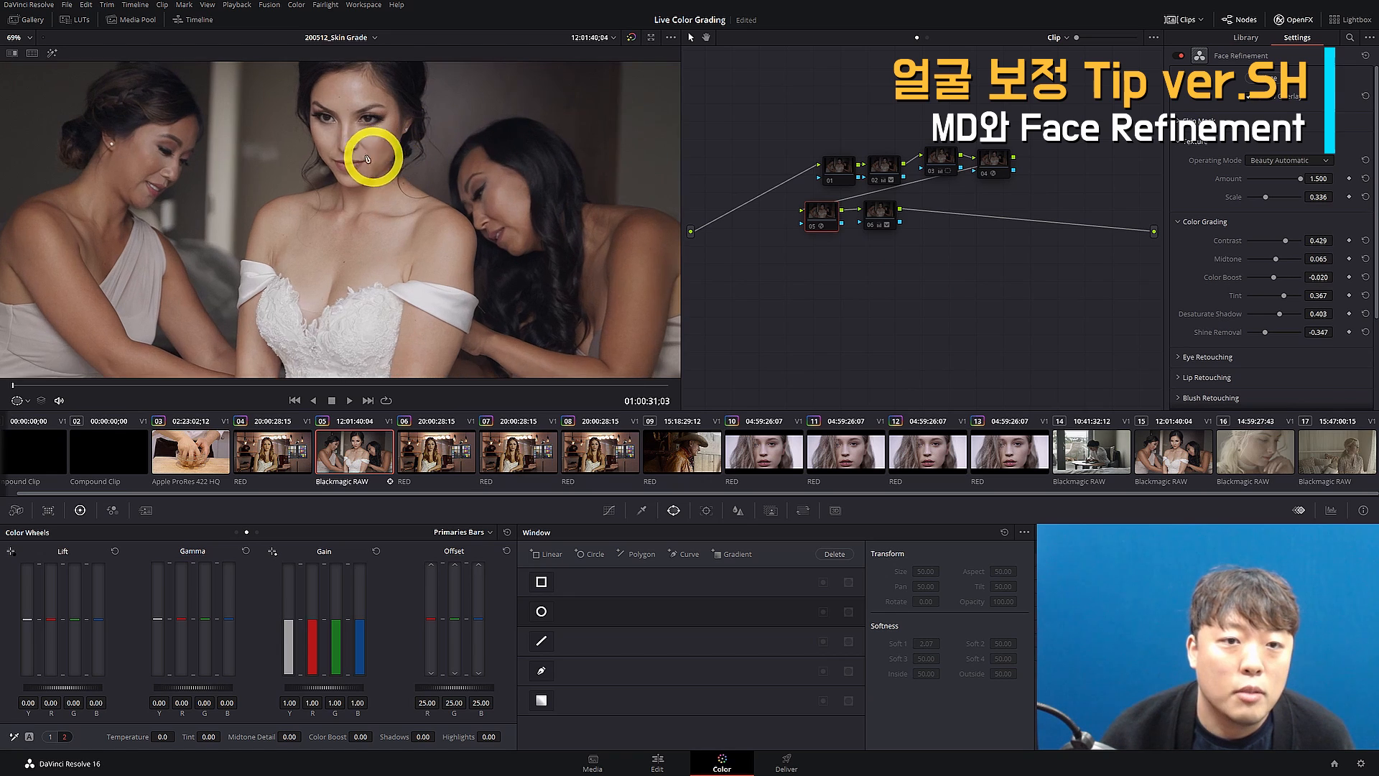
{"action": "scroll", "coordinate": [362, 143], "scroll_direction": "up", "scroll_amount": 1}
{"action": "left_click_drag", "start_coordinate": [362, 144], "coordinate": [390, 222]}
{"action": "scroll", "coordinate": [298, 123], "scroll_direction": "up", "scroll_amount": 3}
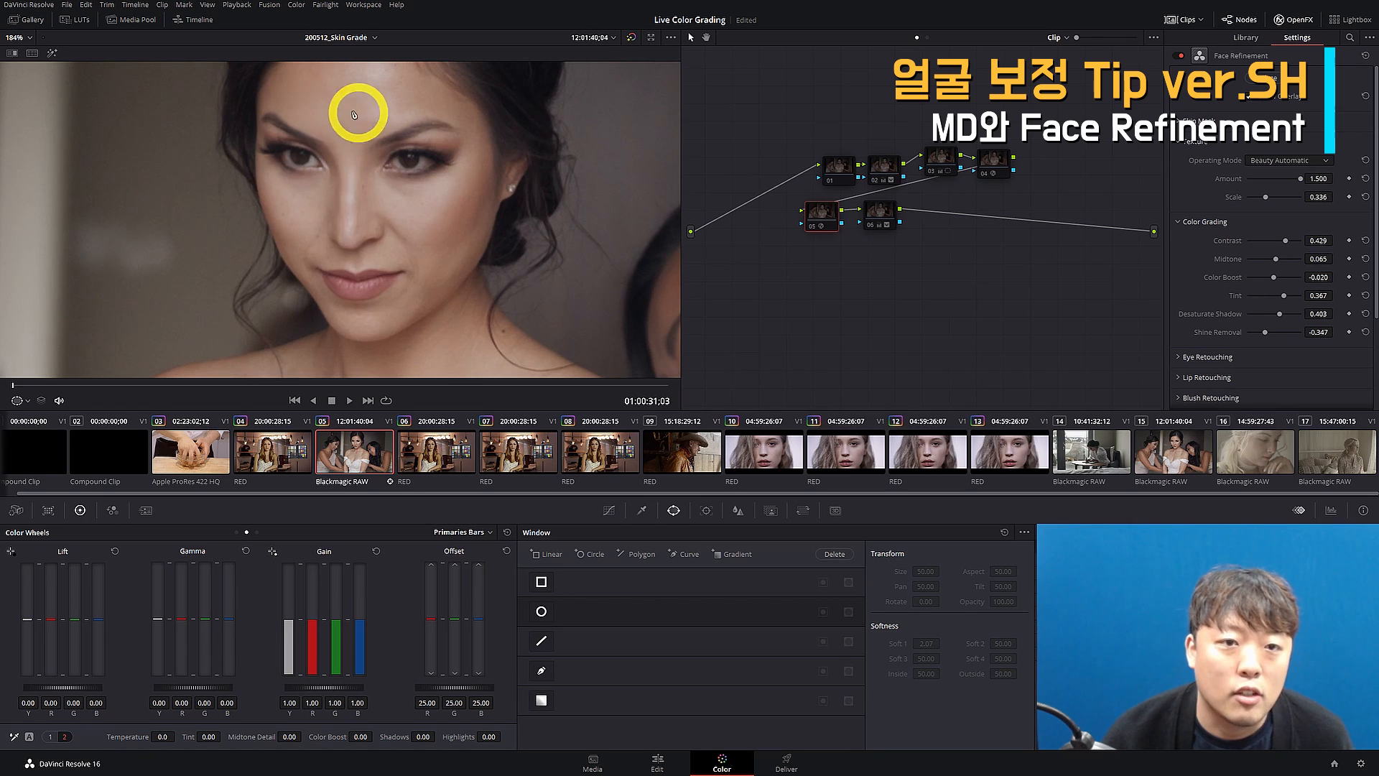
{"action": "left_click_drag", "start_coordinate": [357, 114], "coordinate": [356, 225]}
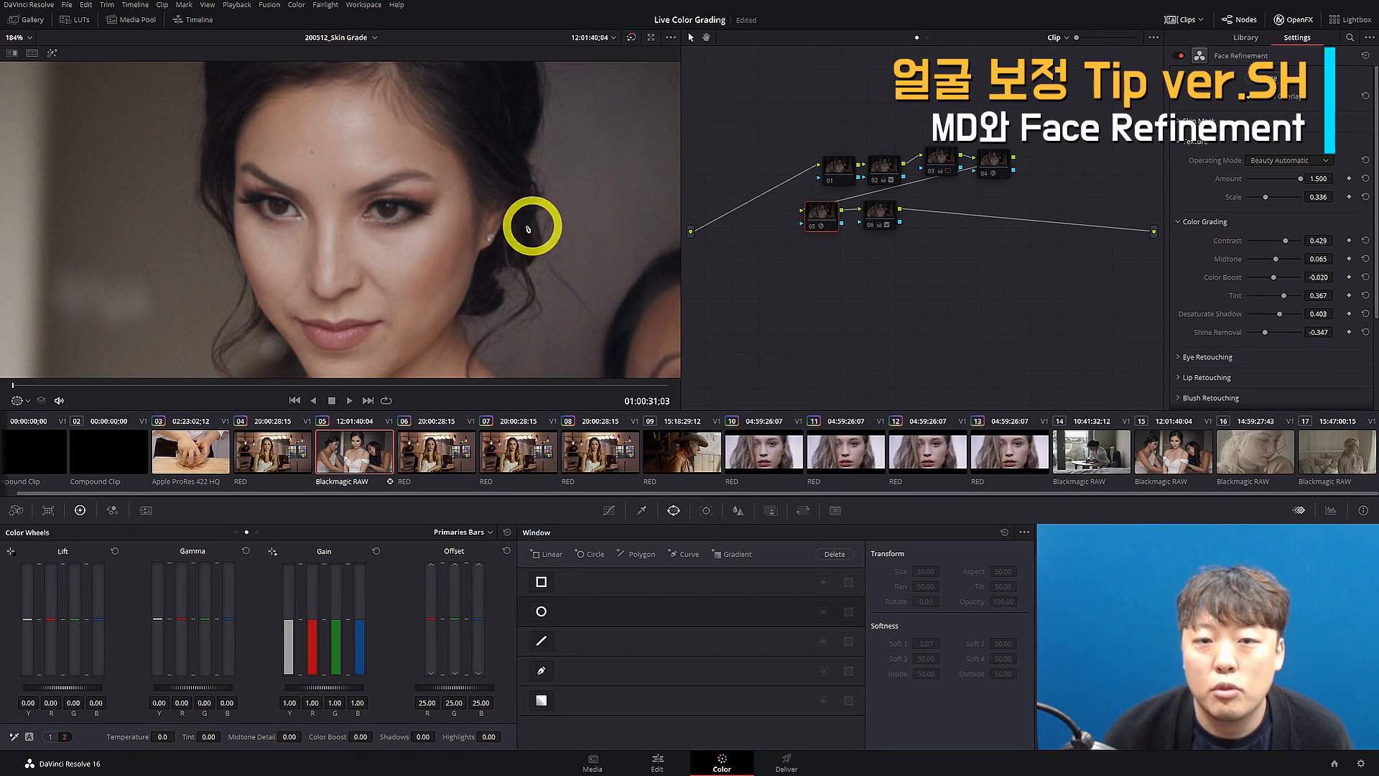
{"action": "scroll", "coordinate": [359, 204], "scroll_direction": "down", "scroll_amount": 3}
{"action": "scroll", "coordinate": [354, 209], "scroll_direction": "down", "scroll_amount": 5}
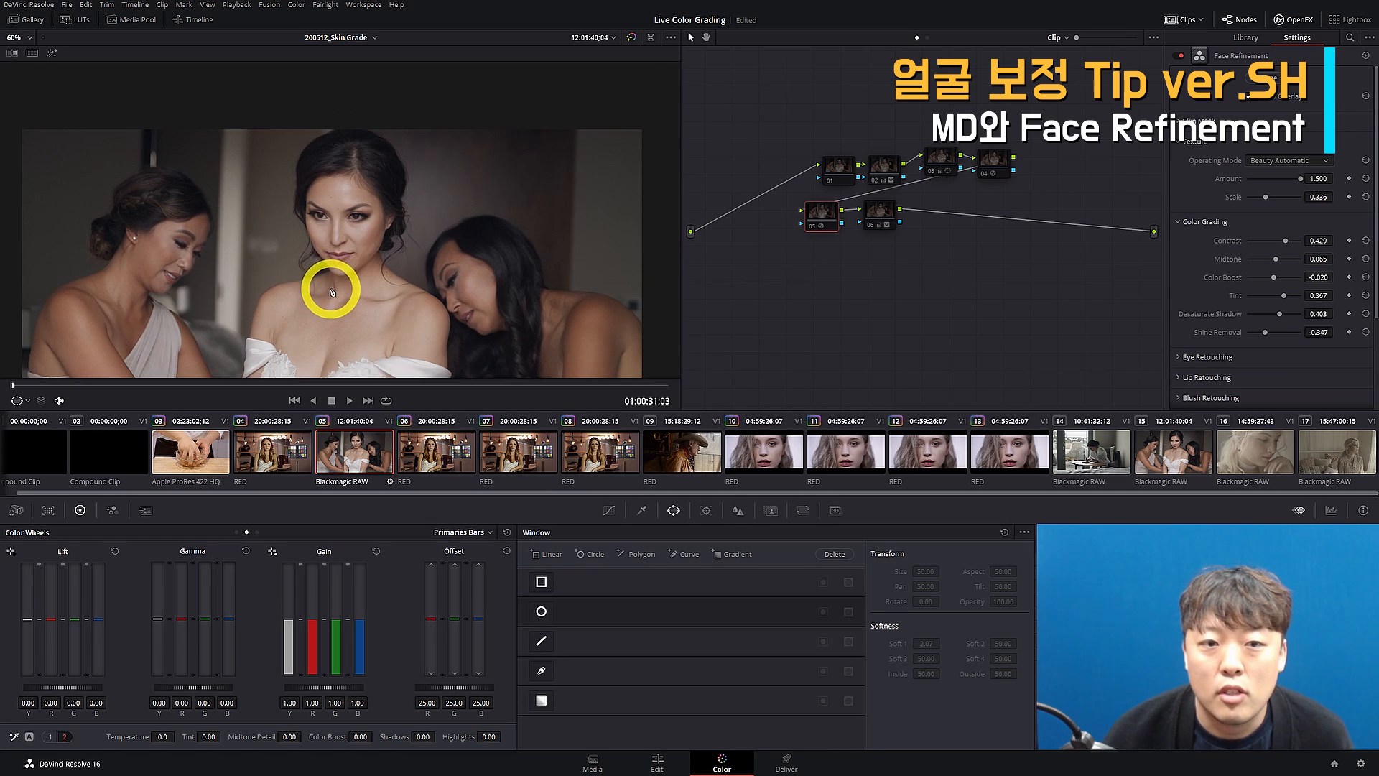
{"action": "scroll", "coordinate": [357, 177], "scroll_direction": "down", "scroll_amount": 1}
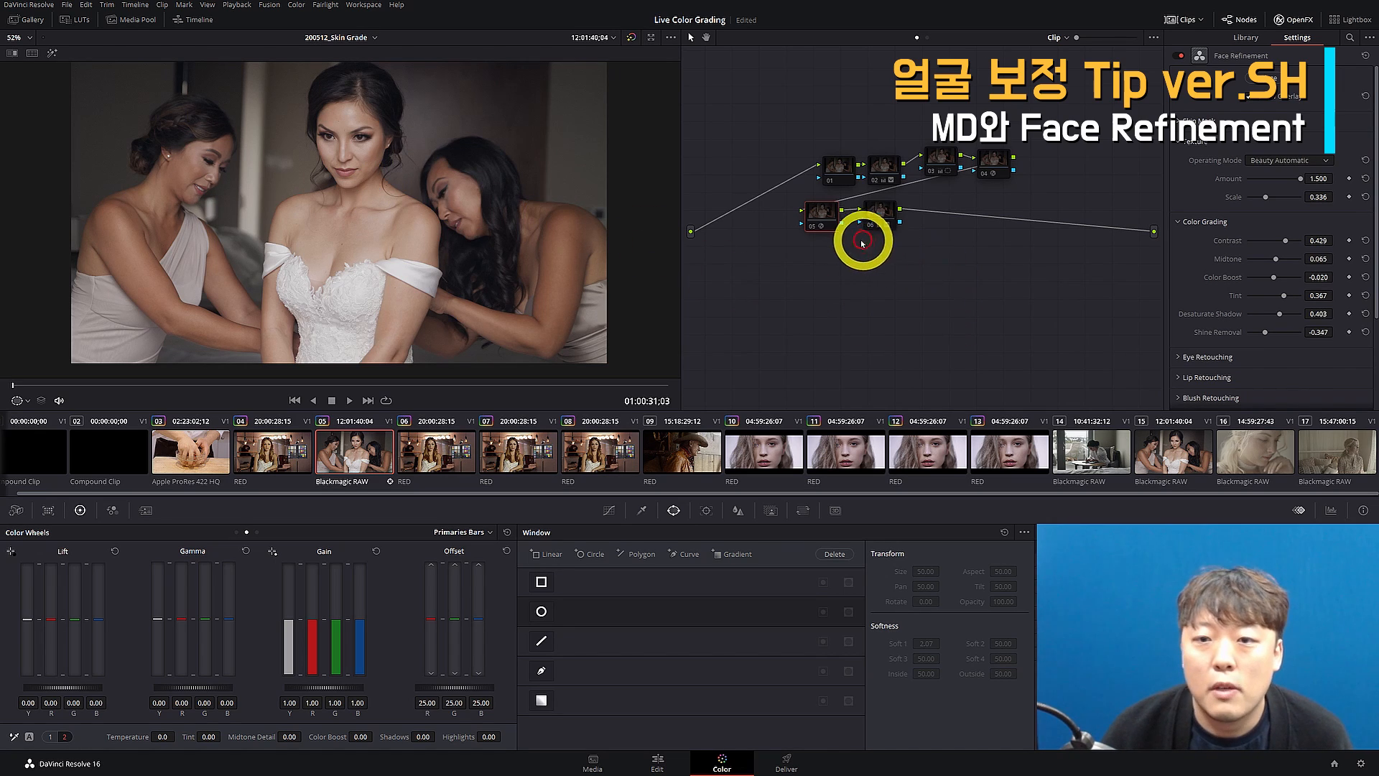
Enable node 05, make room beside it, add a serial node after it, and apply Face Refinement to the new node
{"action": "left_click", "coordinate": [833, 226]}
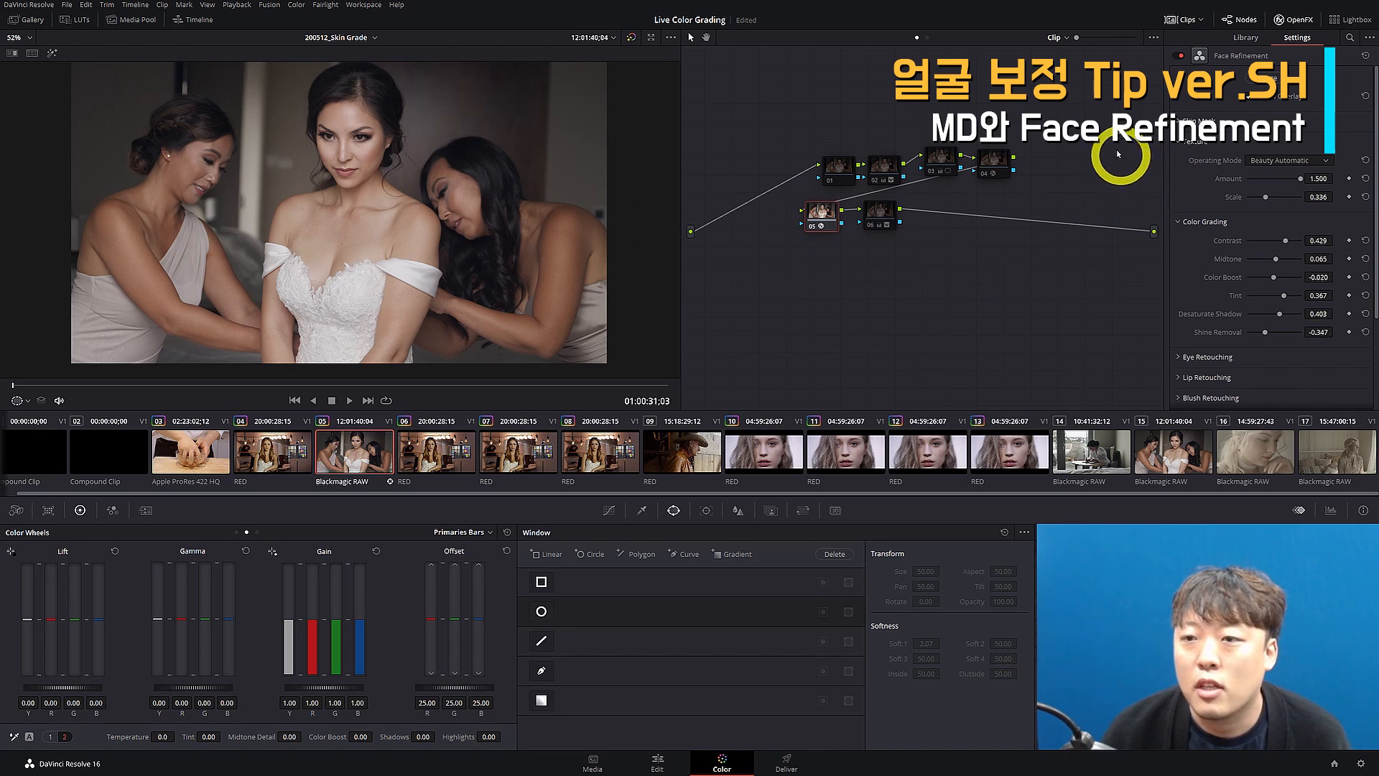
{"action": "left_click_drag", "start_coordinate": [882, 215], "coordinate": [904, 227]}
{"action": "mouse_move", "coordinate": [815, 222]}
{"action": "left_mouse_down"}
{"action": "mouse_move", "coordinate": [830, 226]}
{"action": "mouse_move", "coordinate": [793, 230]}
{"action": "left_mouse_up"}
{"action": "left_click_drag", "start_coordinate": [903, 225], "coordinate": [869, 223]}
{"action": "left_click", "coordinate": [808, 219]}
{"action": "key", "text": "alt+s"}
{"action": "left_click_drag", "start_coordinate": [1217, 186], "coordinate": [866, 225]}
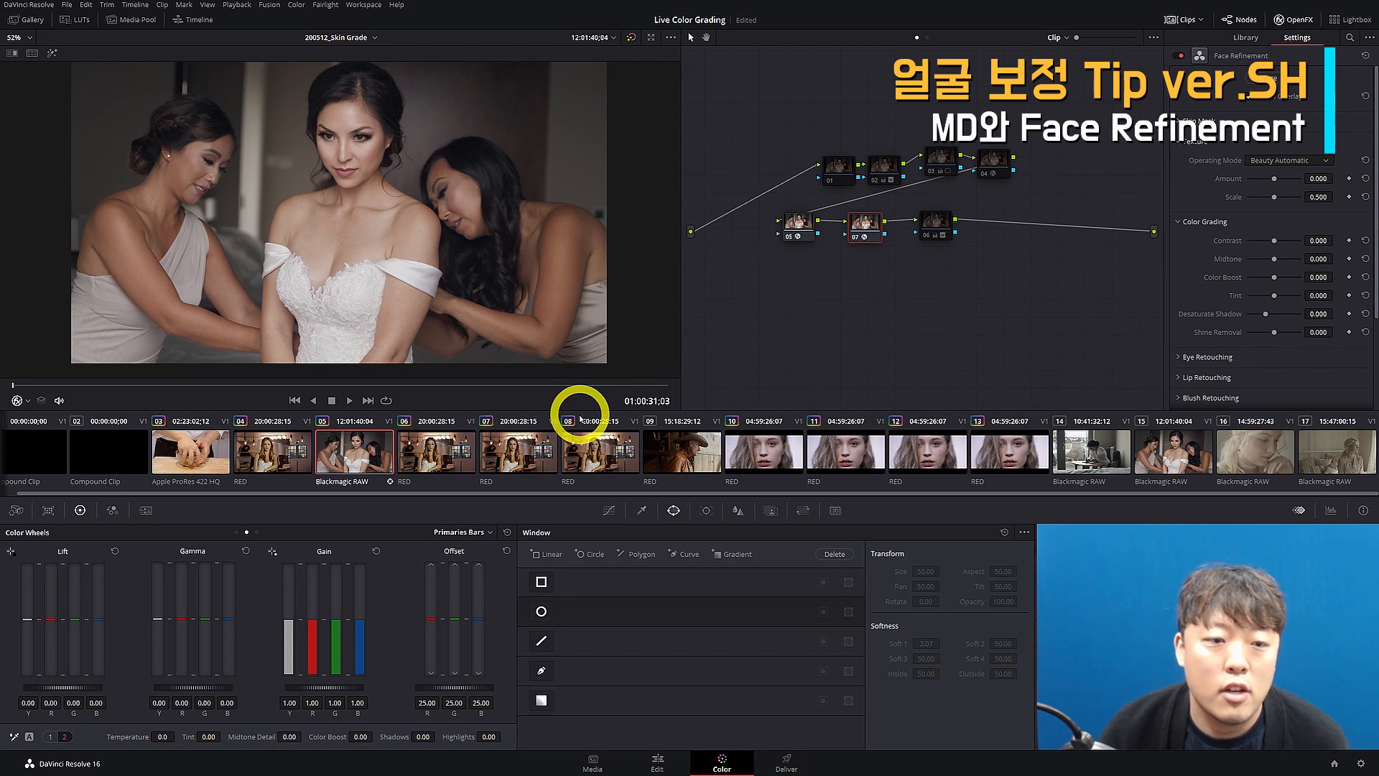
Turn on loop playback, run face analysis in node 07's Face Refinement, and browse the effect's retouching settings
{"action": "left_click", "coordinate": [386, 400]}
{"action": "left_click", "coordinate": [1266, 78]}
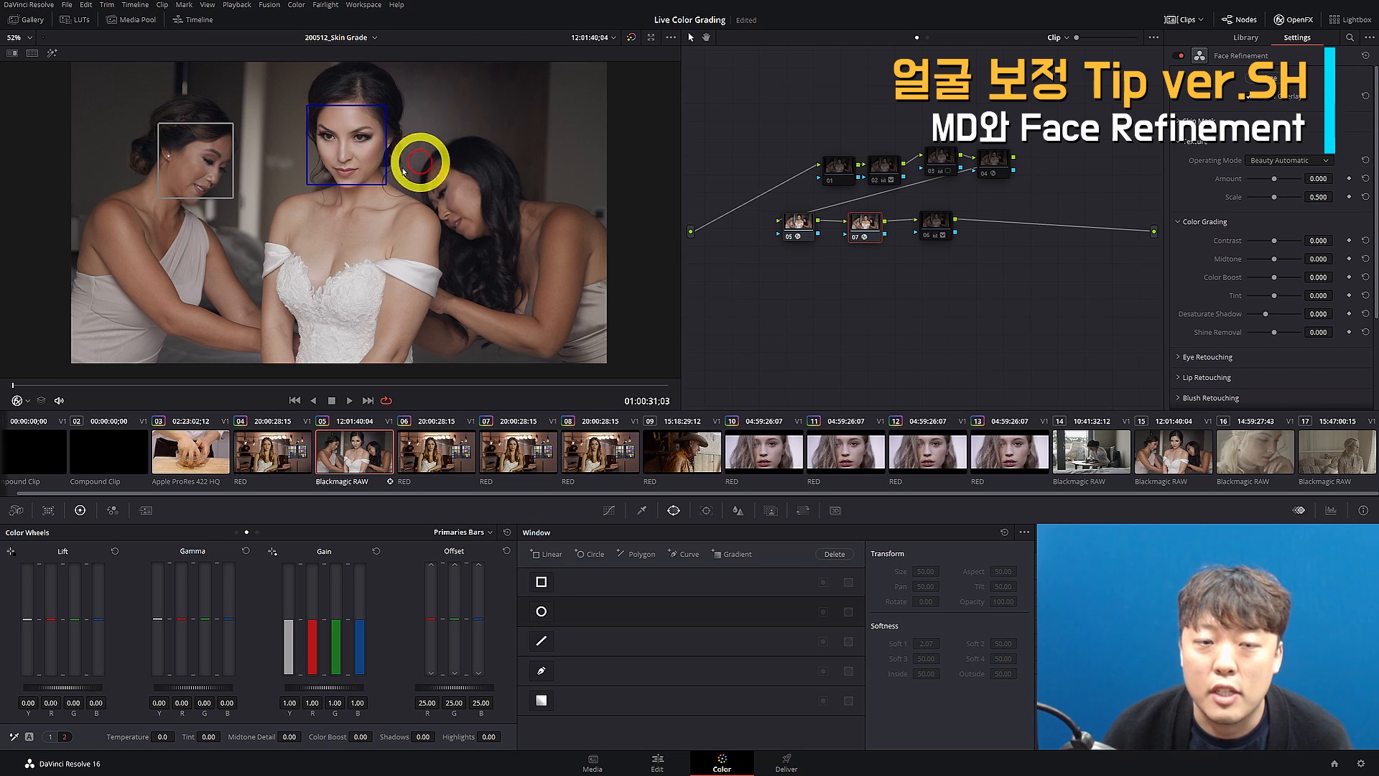
{"action": "scroll", "coordinate": [420, 163], "scroll_direction": "up", "scroll_amount": 4}
{"action": "left_click", "coordinate": [1291, 72]}
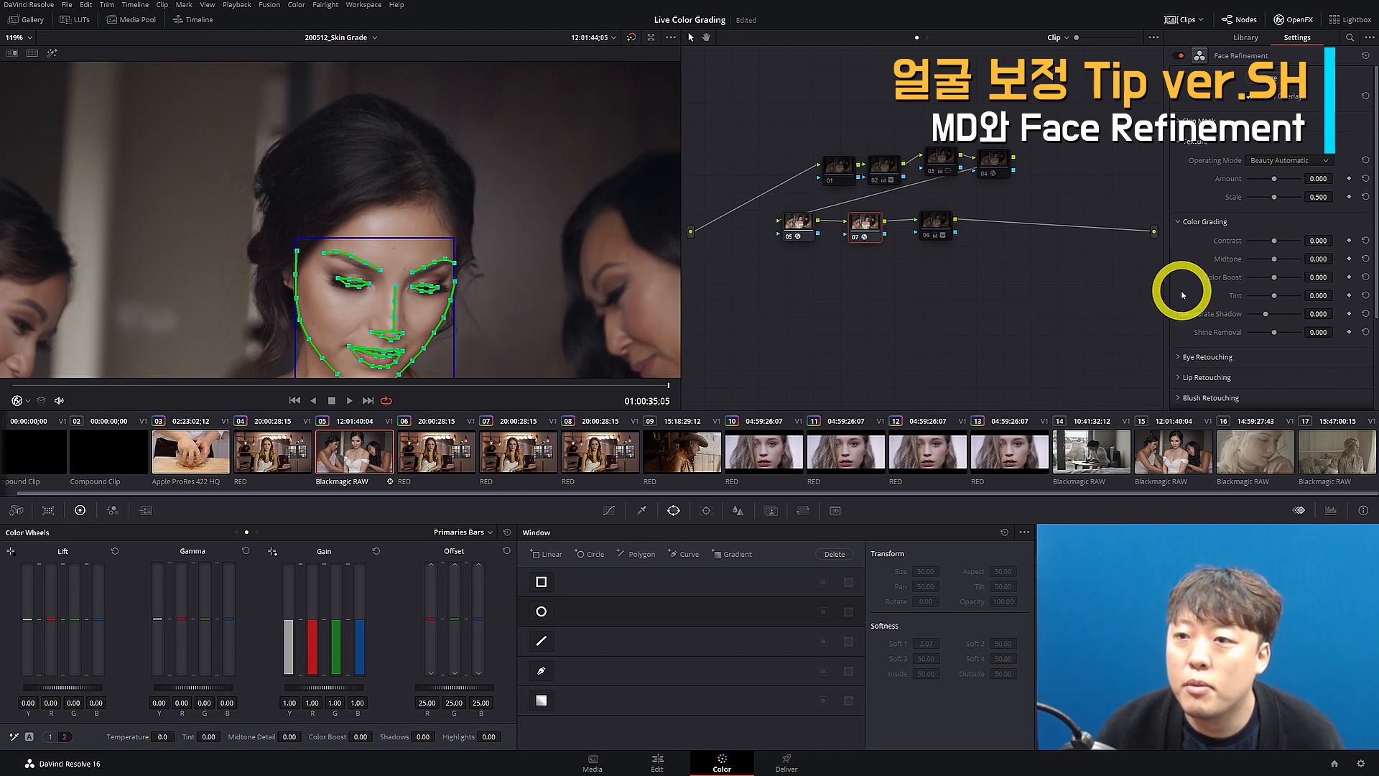
{"action": "scroll", "coordinate": [1285, 248], "scroll_direction": "down", "scroll_amount": 3}
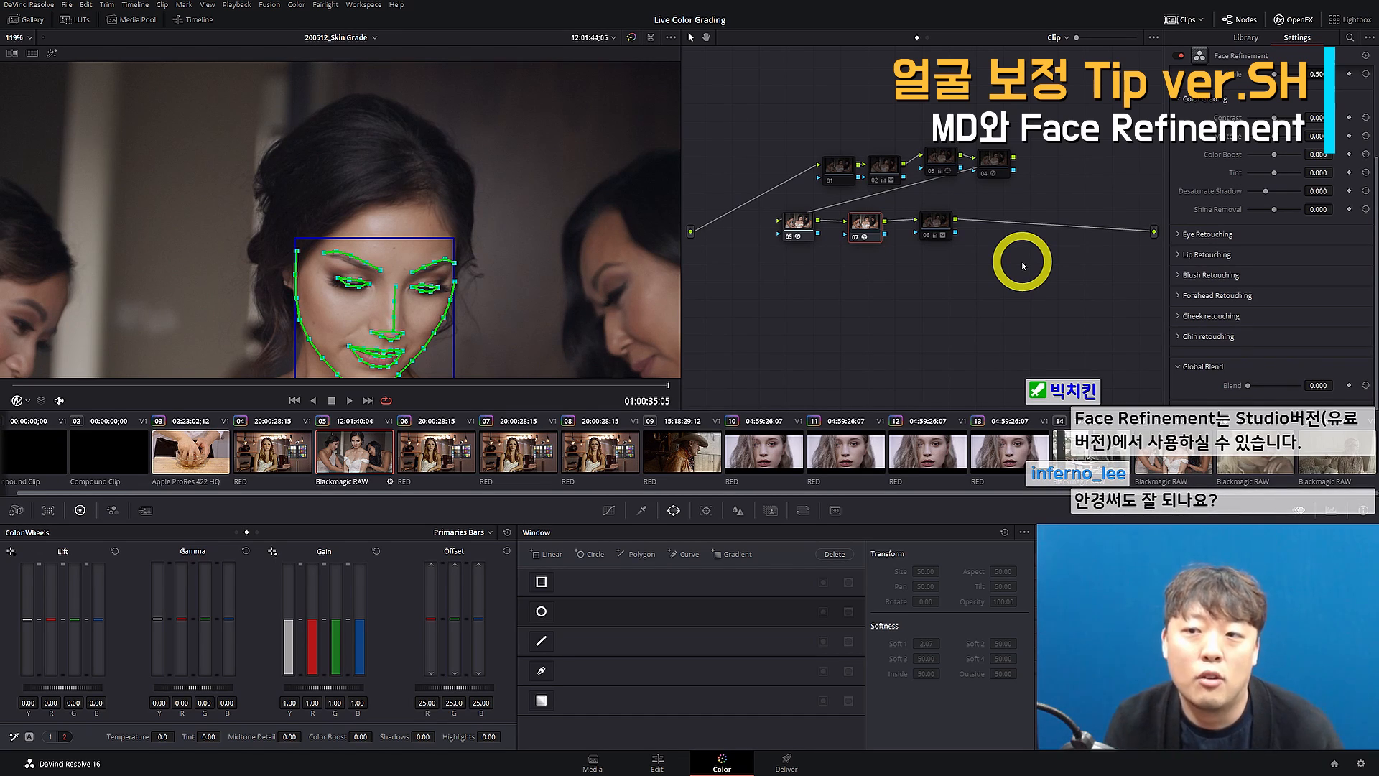
{"action": "scroll", "coordinate": [1246, 262], "scroll_direction": "up", "scroll_amount": 4}
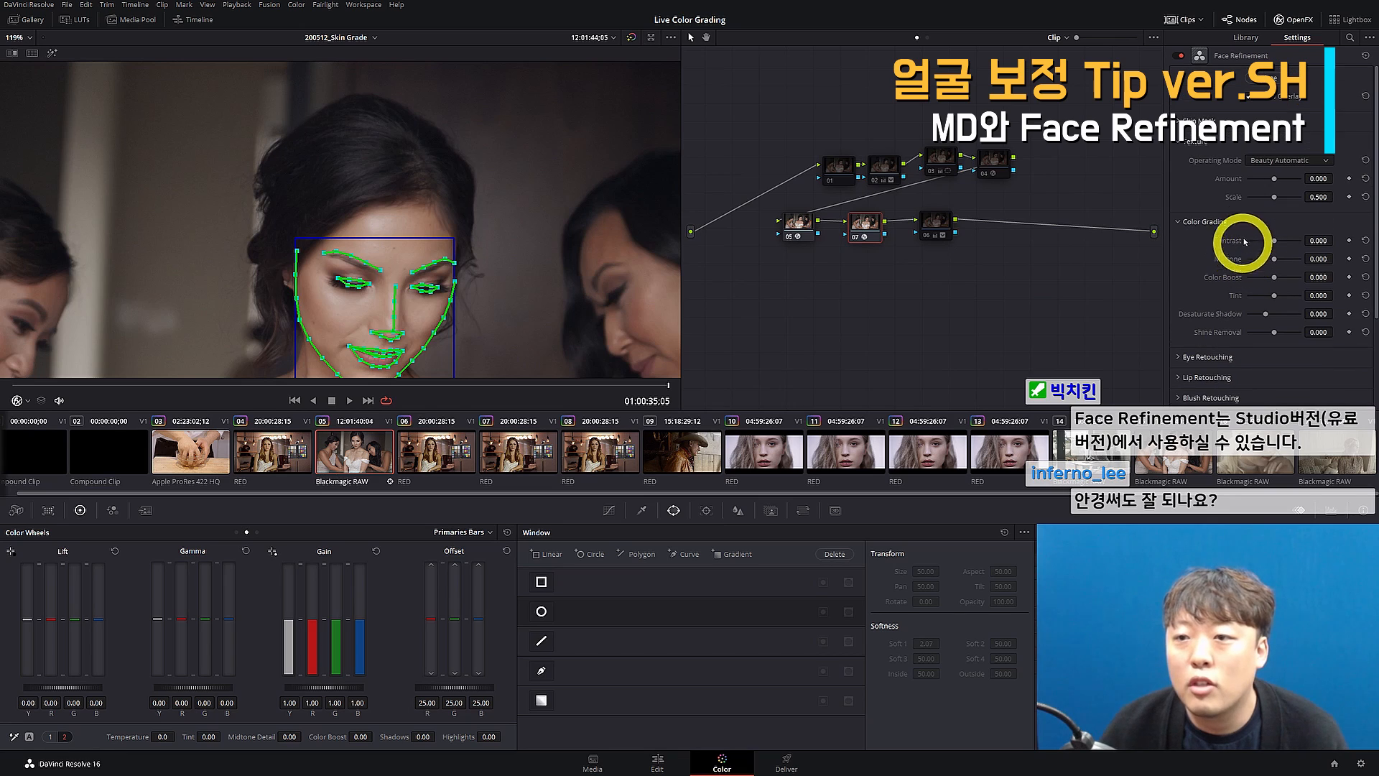
Disable node 07, then in node 05's Face Refinement compare the texture Amount at 0 and set it to 1.500
{"action": "left_click", "coordinate": [874, 246]}
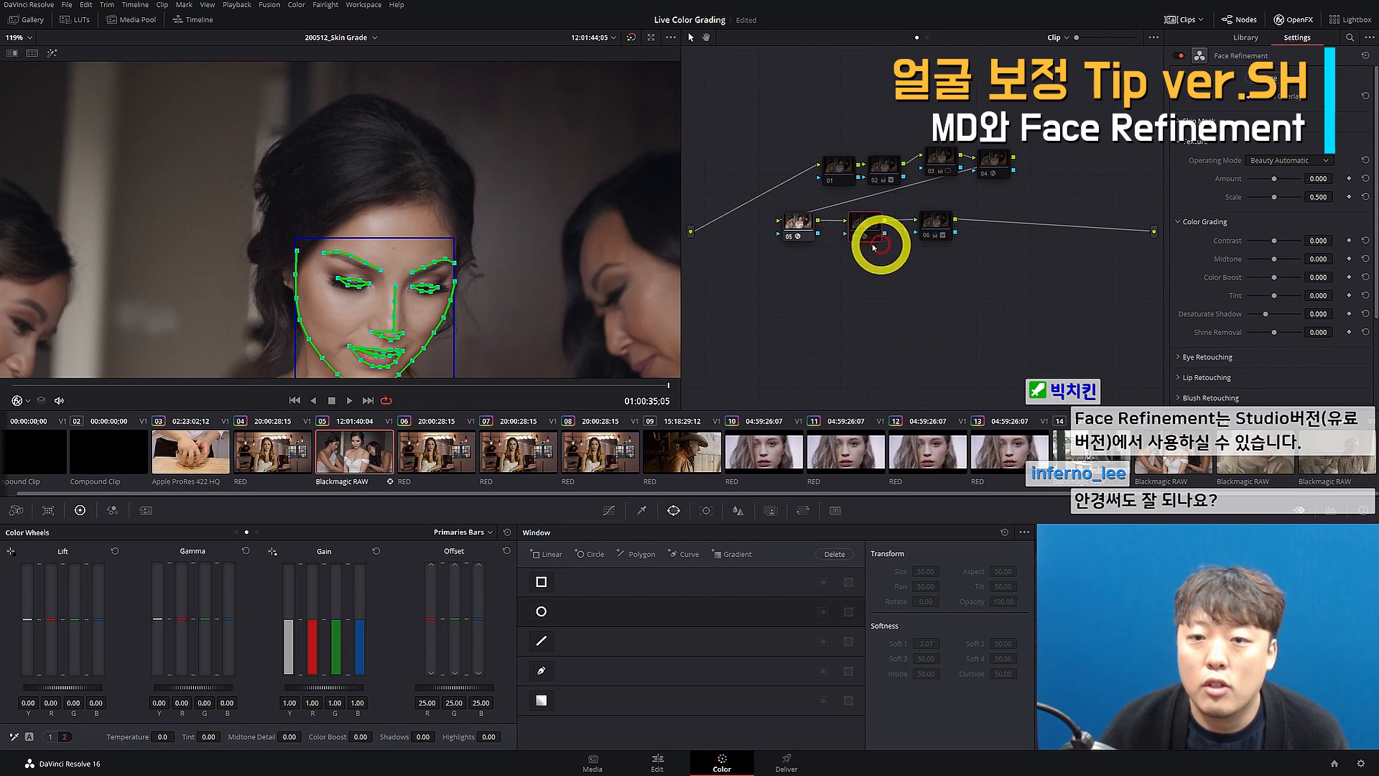
{"action": "left_click", "coordinate": [798, 222]}
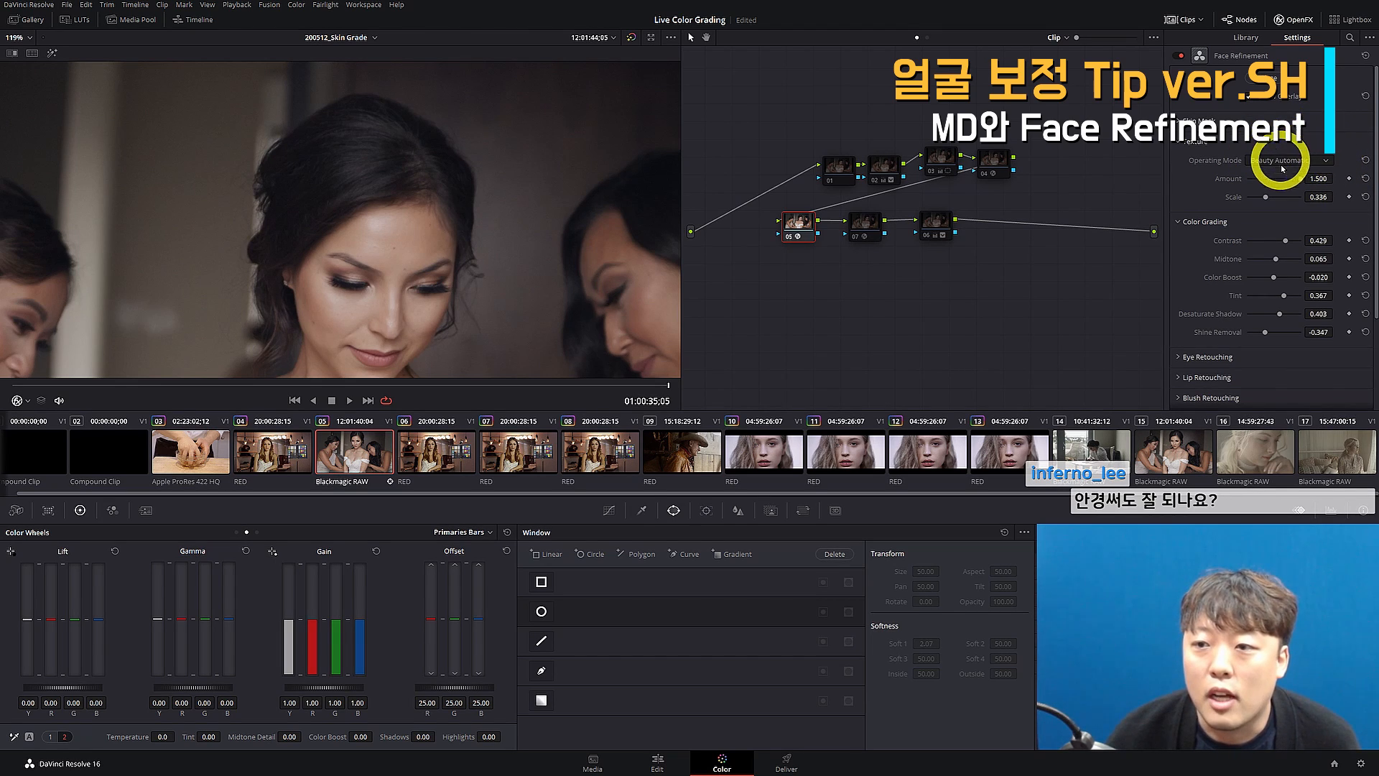
{"action": "left_click", "coordinate": [1365, 178]}
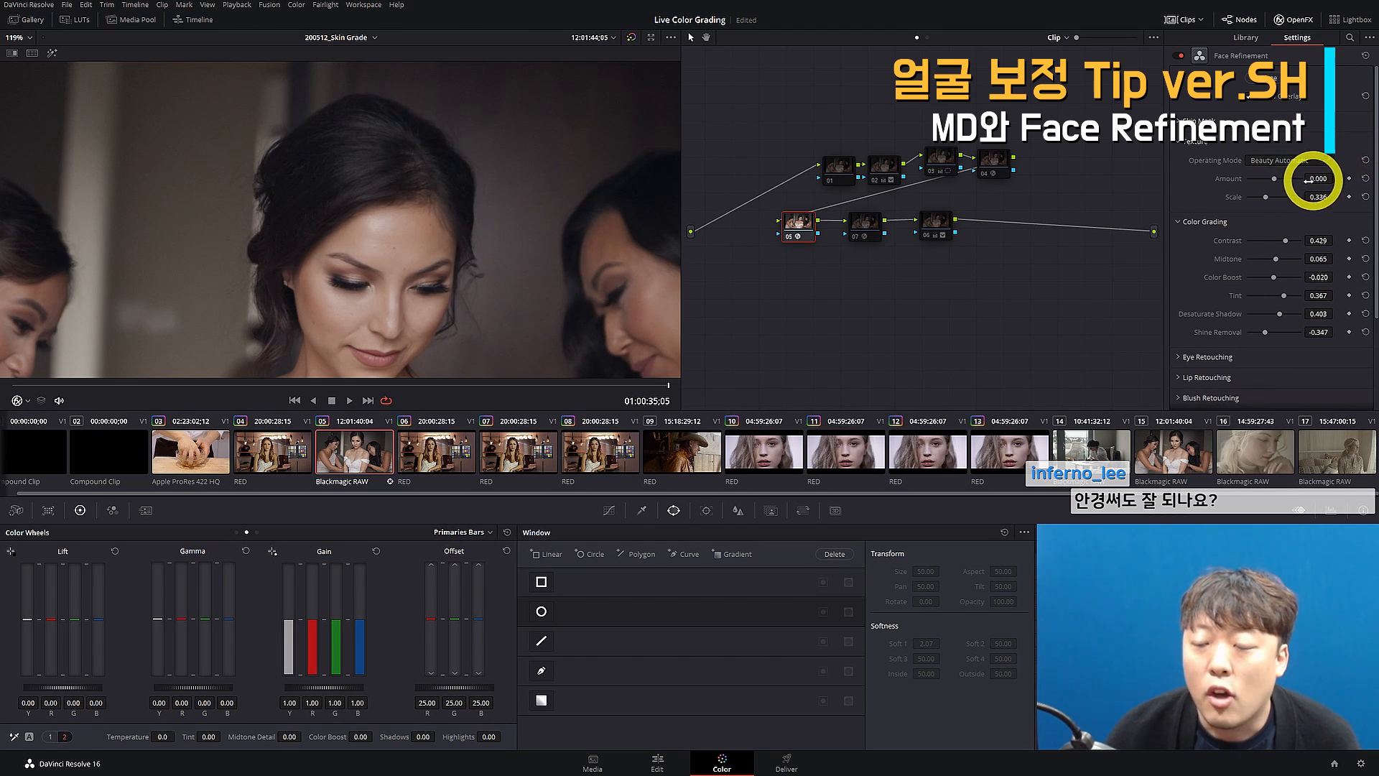
{"action": "scroll", "coordinate": [454, 210], "scroll_direction": "down", "scroll_amount": 2}
{"action": "left_click_drag", "start_coordinate": [454, 210], "coordinate": [382, 172]}
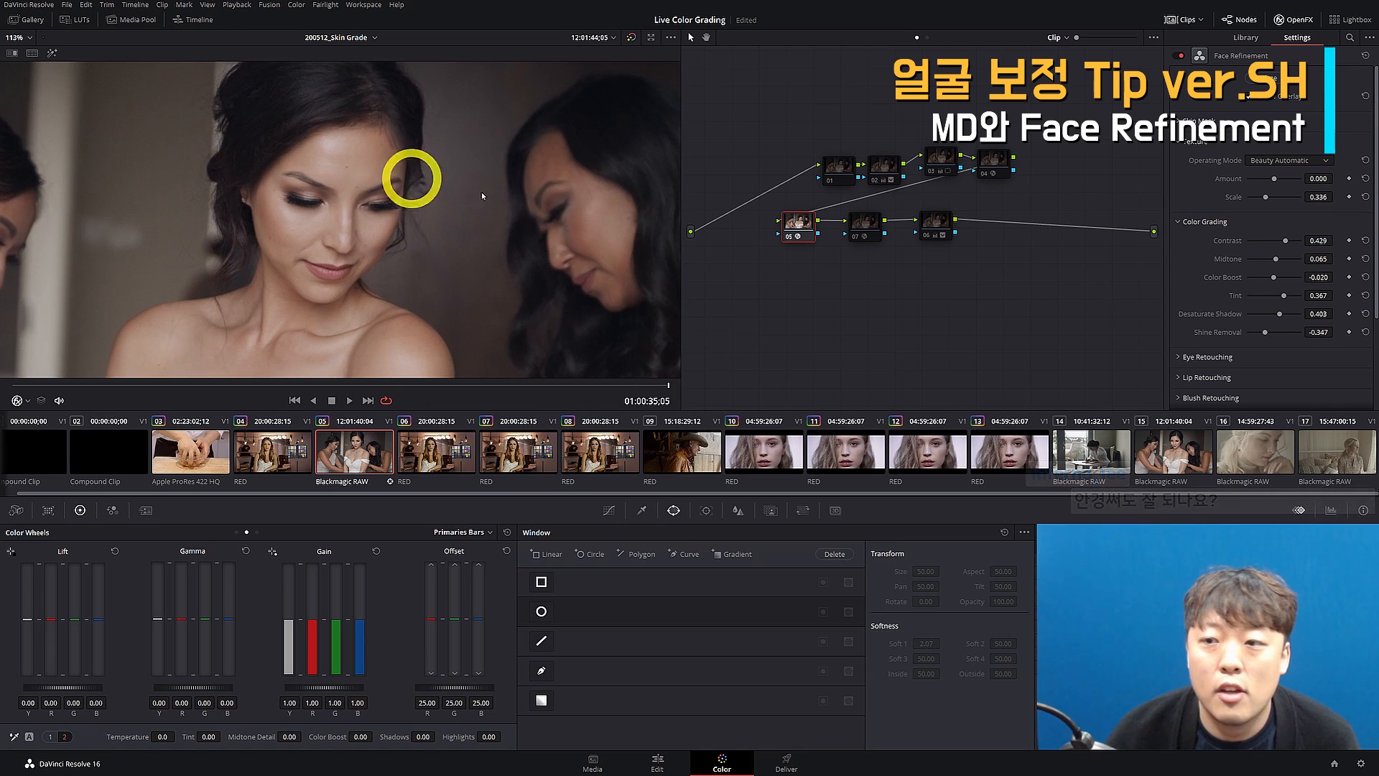
{"action": "left_click_drag", "start_coordinate": [1275, 179], "coordinate": [1369, 195]}
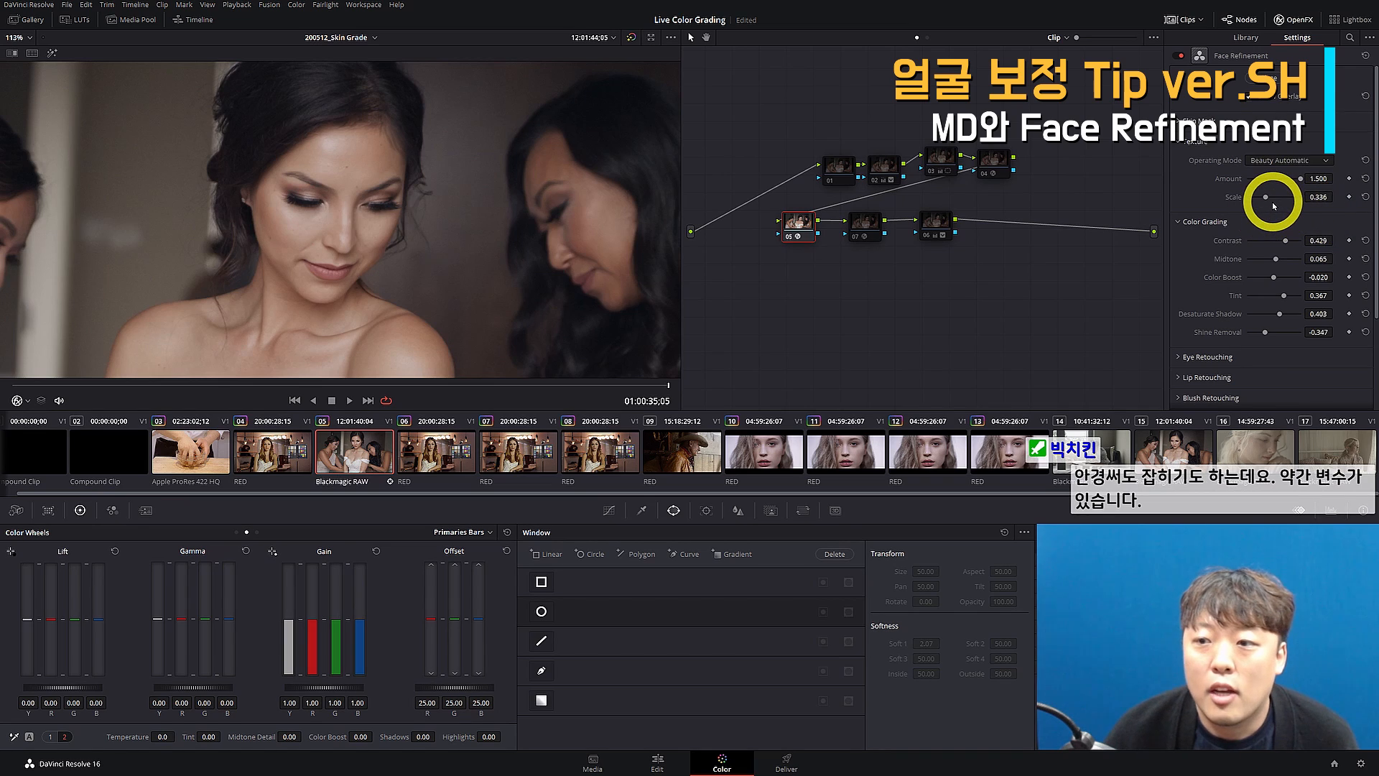
Show node 05's Eye Retouching settings and go to the first frame of the clip
{"action": "scroll", "coordinate": [1264, 203], "scroll_direction": "down", "scroll_amount": 1}
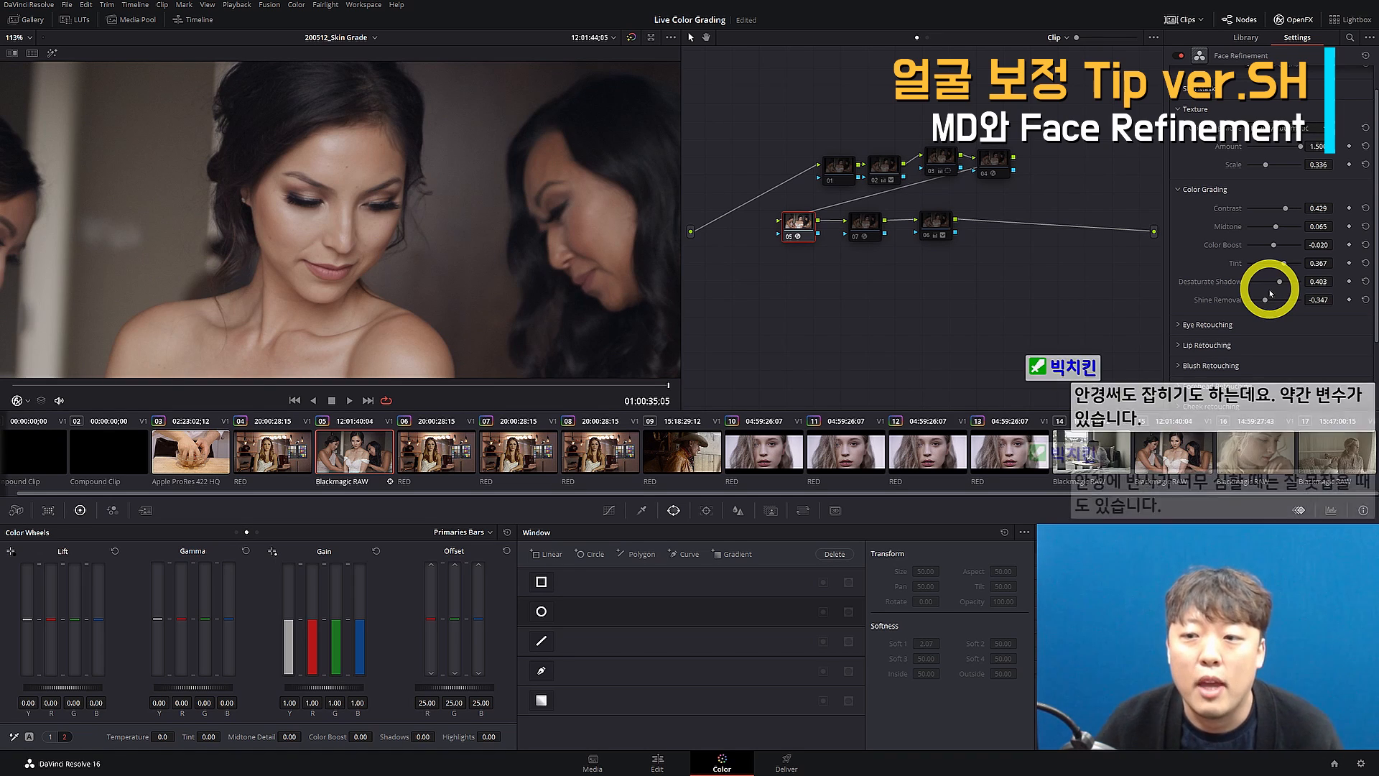
{"action": "left_click", "coordinate": [1206, 324]}
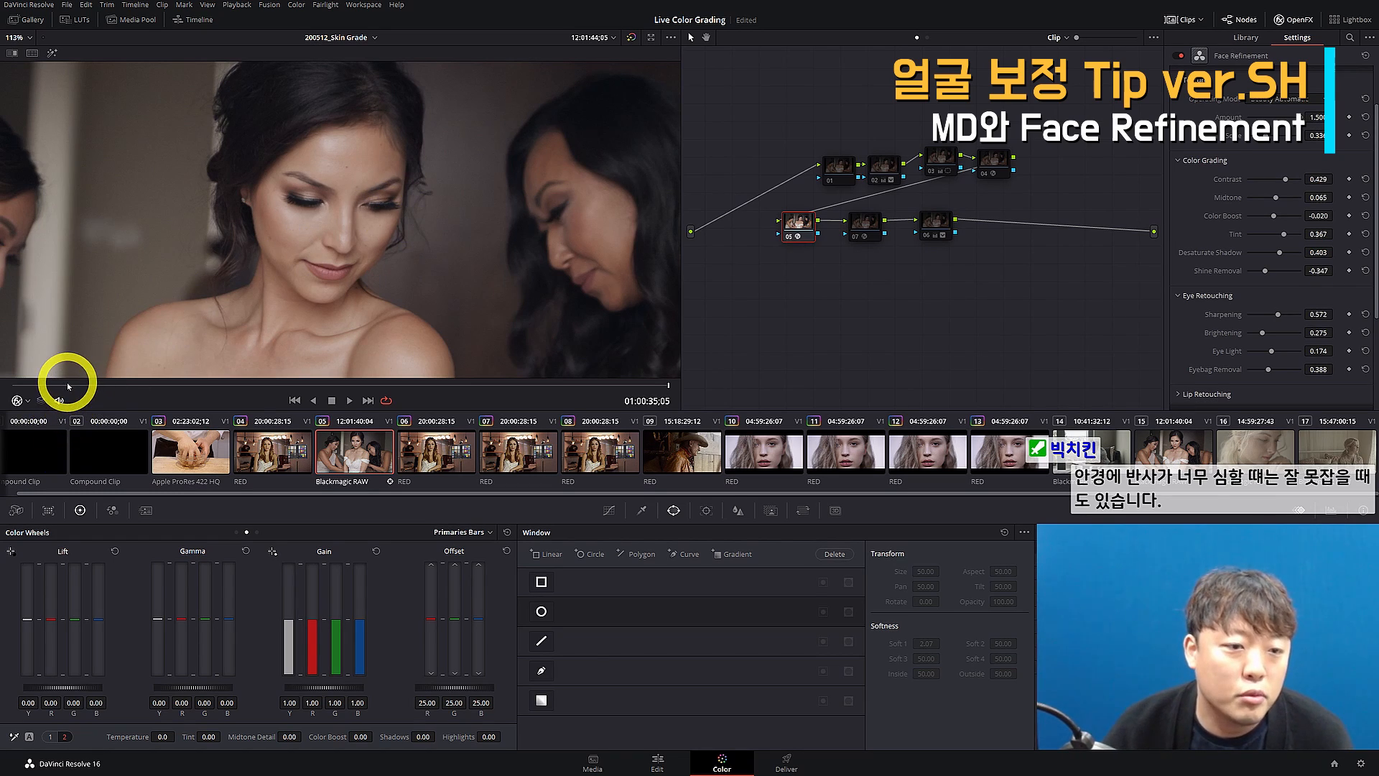
{"action": "left_click_drag", "start_coordinate": [67, 385], "coordinate": [6, 387]}
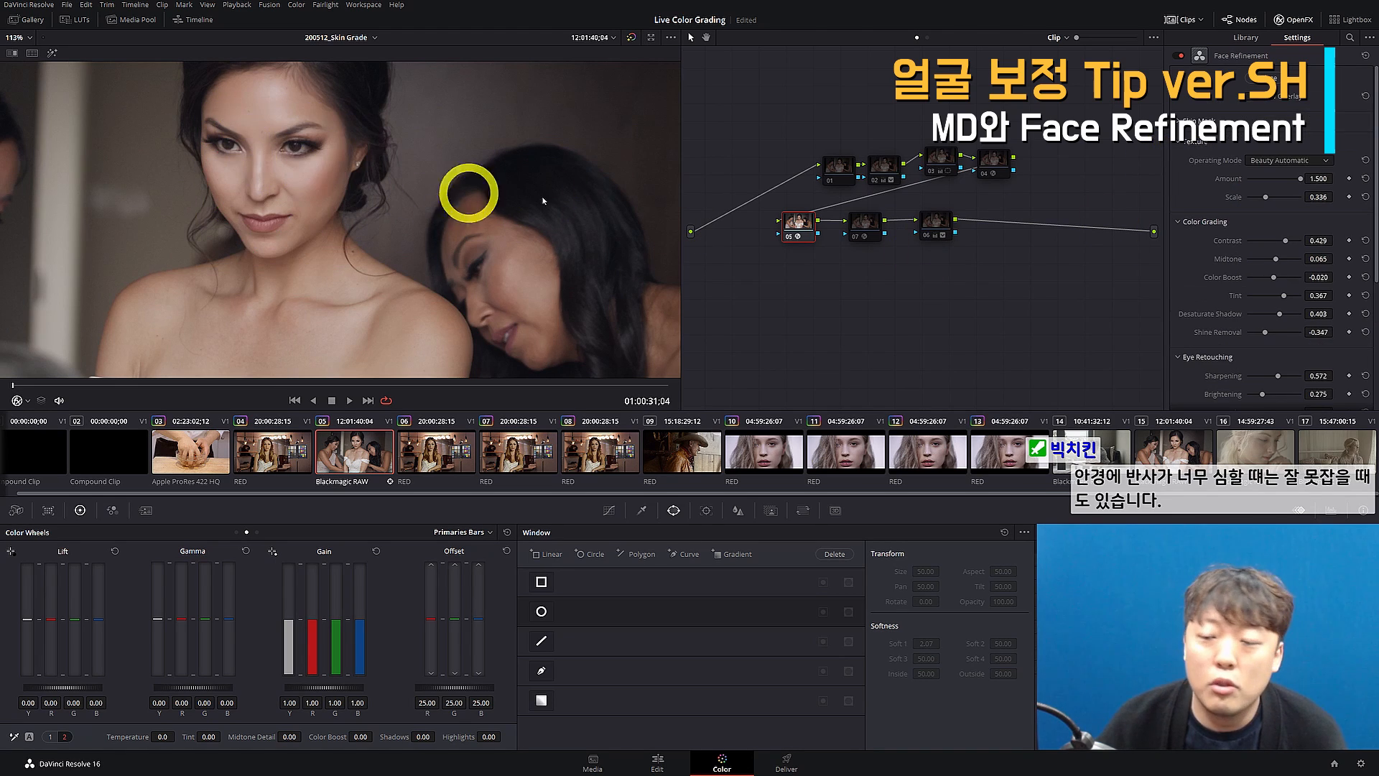
{"action": "scroll", "coordinate": [1244, 249], "scroll_direction": "down", "scroll_amount": 3}
{"action": "scroll", "coordinate": [1245, 249], "scroll_direction": "down", "scroll_amount": 2}
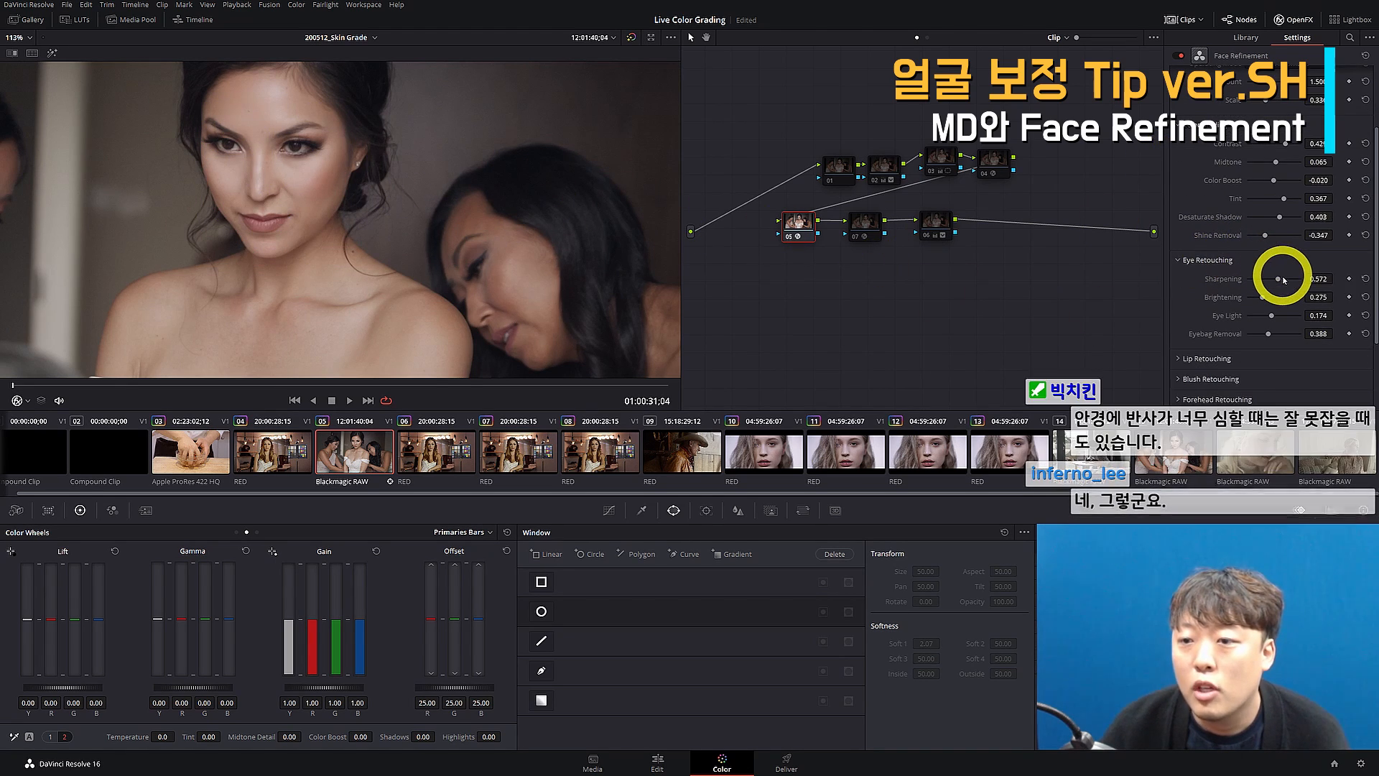
Try the Eye Retouching Sharpening, compare Brightening at 0 and 0.275, and set Eye Light to -0.500
{"action": "mouse_move", "coordinate": [1276, 278]}
{"action": "left_mouse_down"}
{"action": "mouse_move", "coordinate": [1219, 286]}
{"action": "mouse_move", "coordinate": [1316, 289]}
{"action": "mouse_move", "coordinate": [1221, 318]}
{"action": "mouse_move", "coordinate": [1368, 311]}
{"action": "mouse_move", "coordinate": [1225, 292]}
{"action": "mouse_move", "coordinate": [1274, 282]}
{"action": "mouse_move", "coordinate": [1267, 298]}
{"action": "left_mouse_up"}
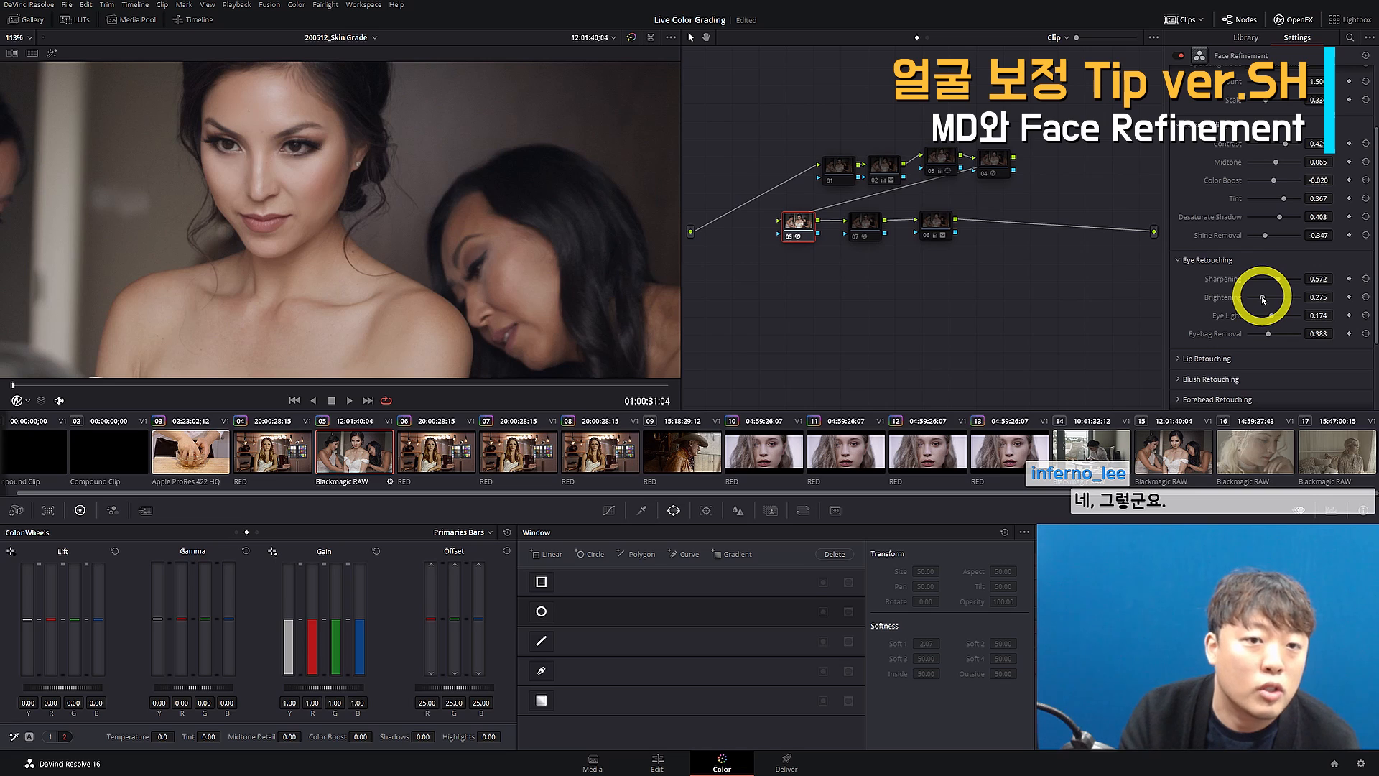
{"action": "left_click_drag", "start_coordinate": [1263, 298], "coordinate": [1342, 318]}
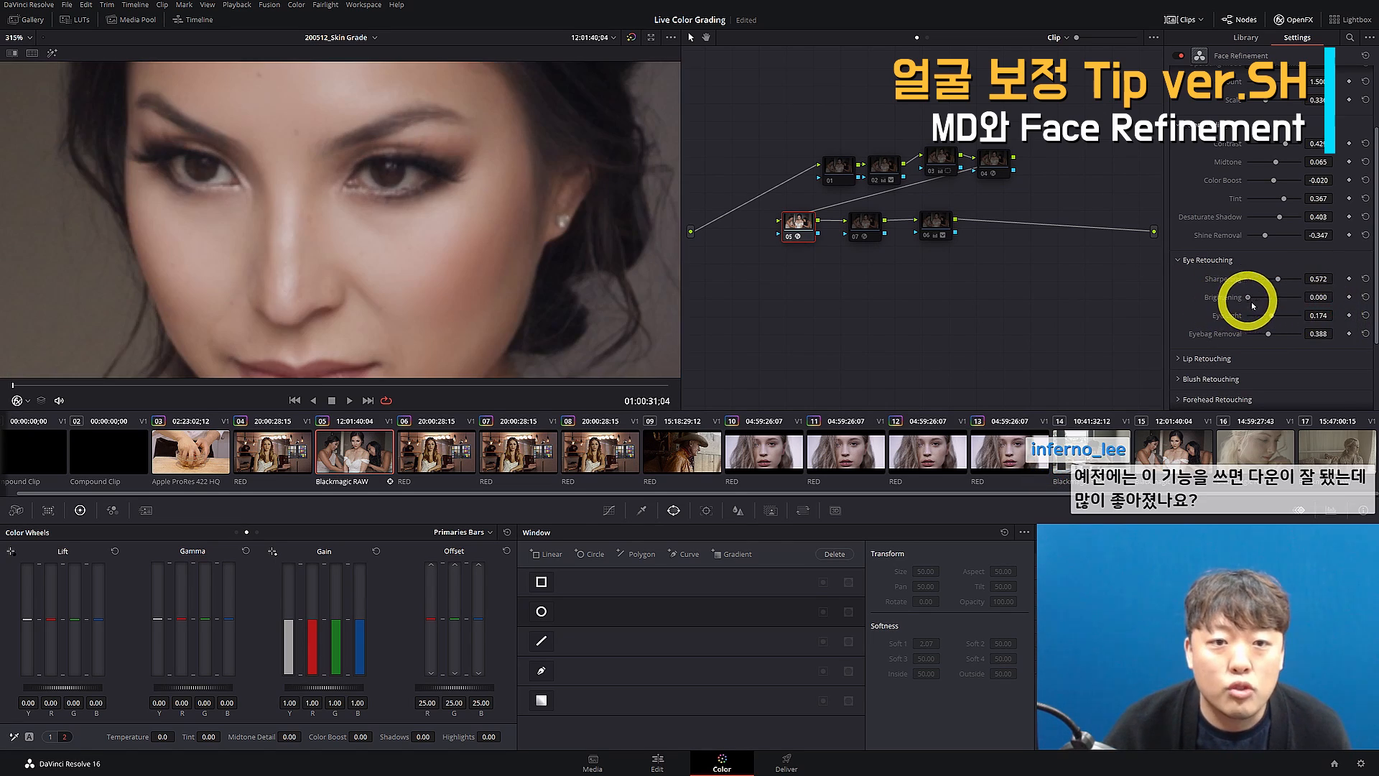
{"action": "left_click_drag", "start_coordinate": [1306, 336], "coordinate": [1250, 312]}
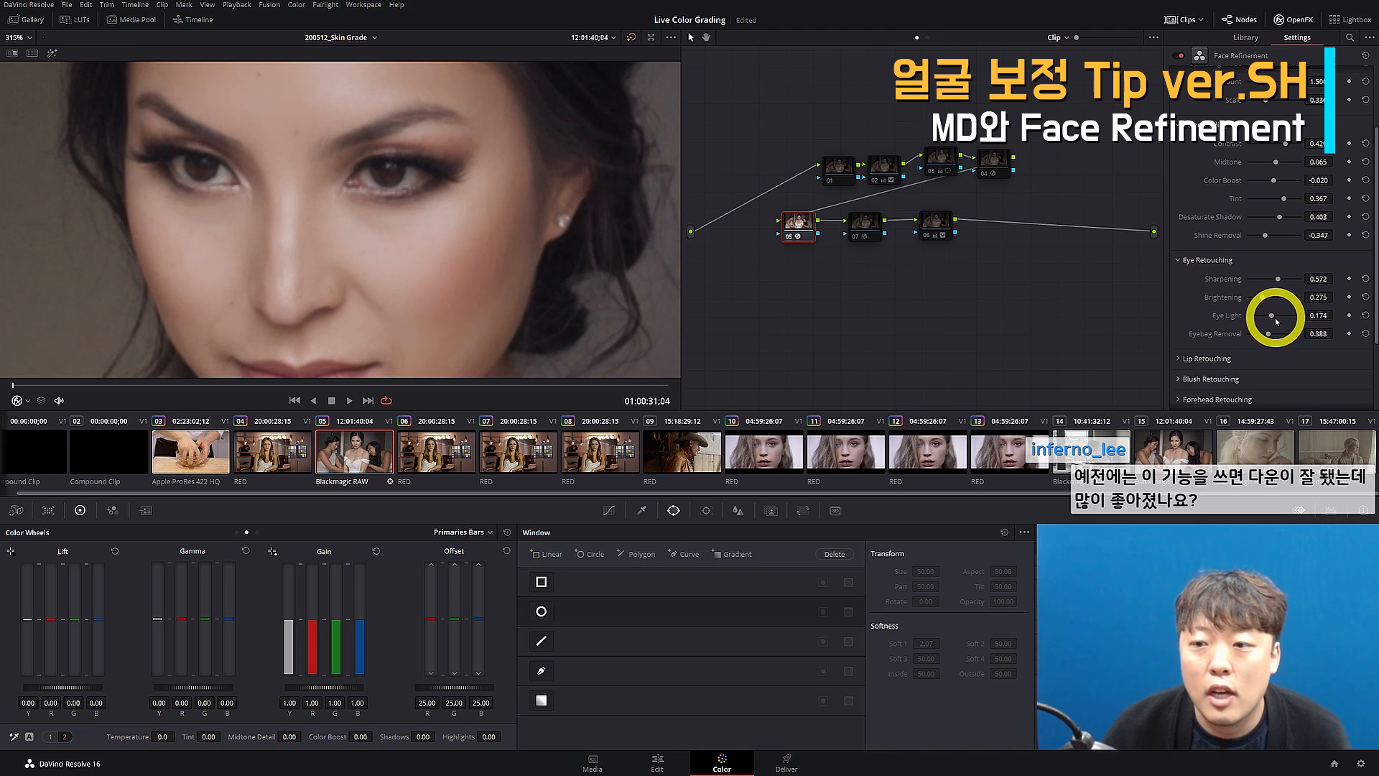
{"action": "left_click_drag", "start_coordinate": [1274, 317], "coordinate": [1256, 246]}
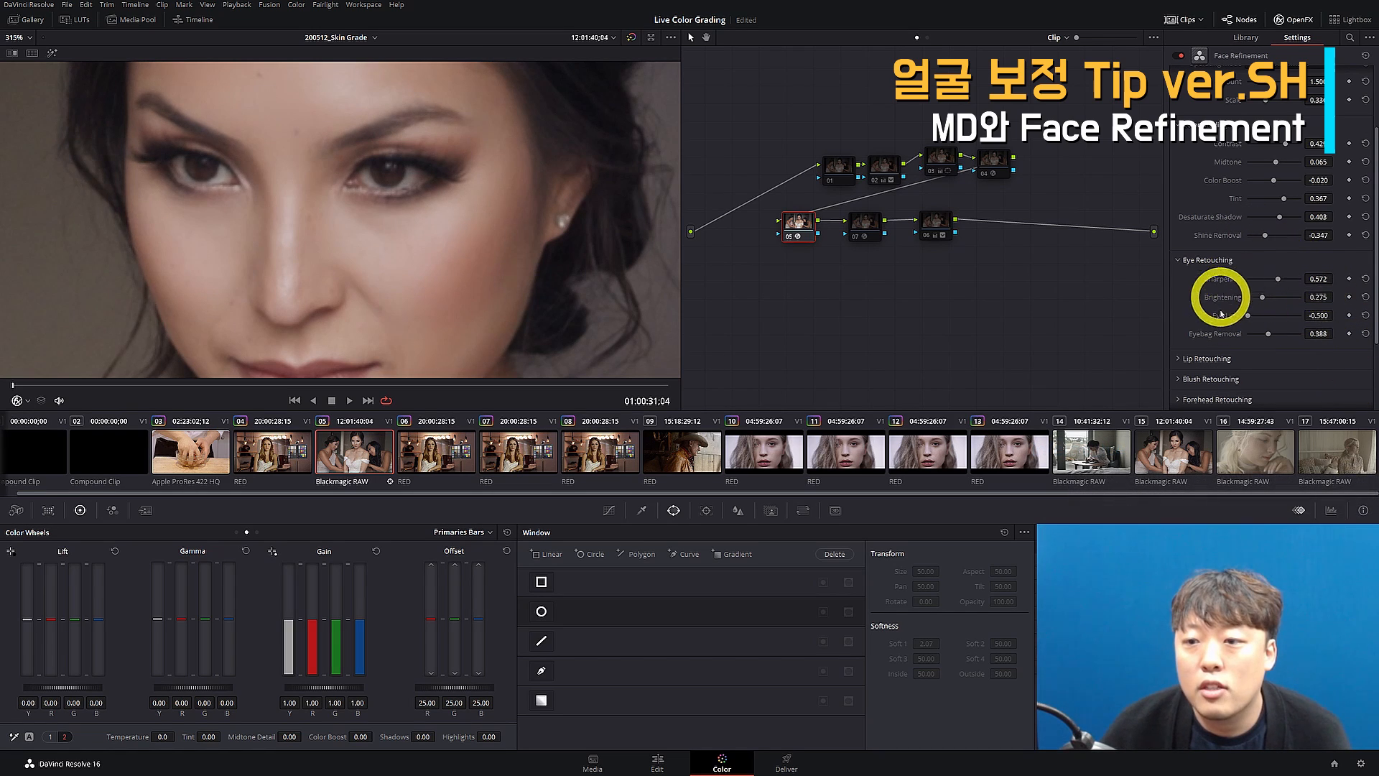
Look over the Lip Retouching settings and raise the Blush Retouching Hue to about 0.68
{"action": "left_click", "coordinate": [1178, 260]}
{"action": "left_click", "coordinate": [1178, 280]}
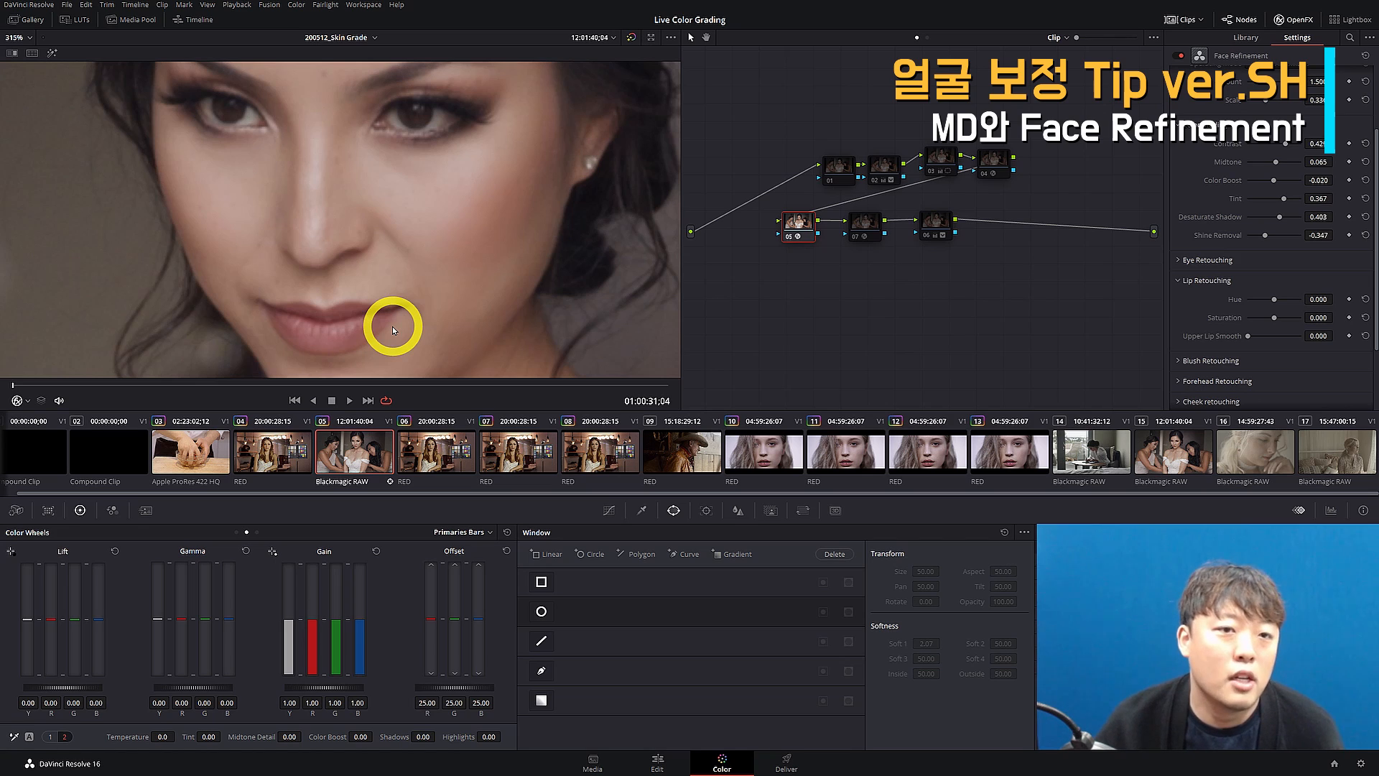
{"action": "left_click", "coordinate": [1178, 281]}
{"action": "left_click", "coordinate": [1179, 301]}
{"action": "scroll", "coordinate": [1192, 248], "scroll_direction": "down", "scroll_amount": 3}
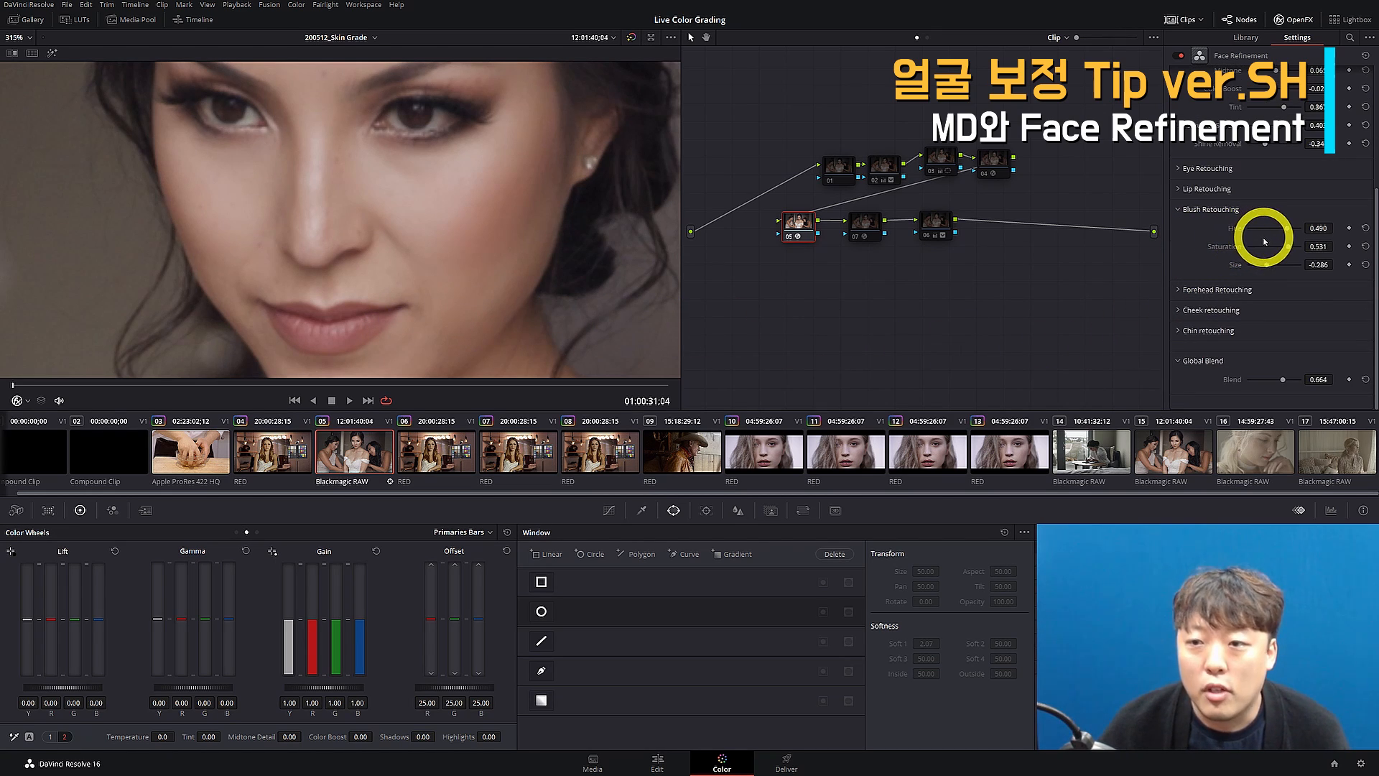
{"action": "mouse_move", "coordinate": [1286, 229]}
{"action": "left_mouse_down"}
{"action": "mouse_move", "coordinate": [1228, 236]}
{"action": "mouse_move", "coordinate": [1290, 241]}
{"action": "left_mouse_up"}
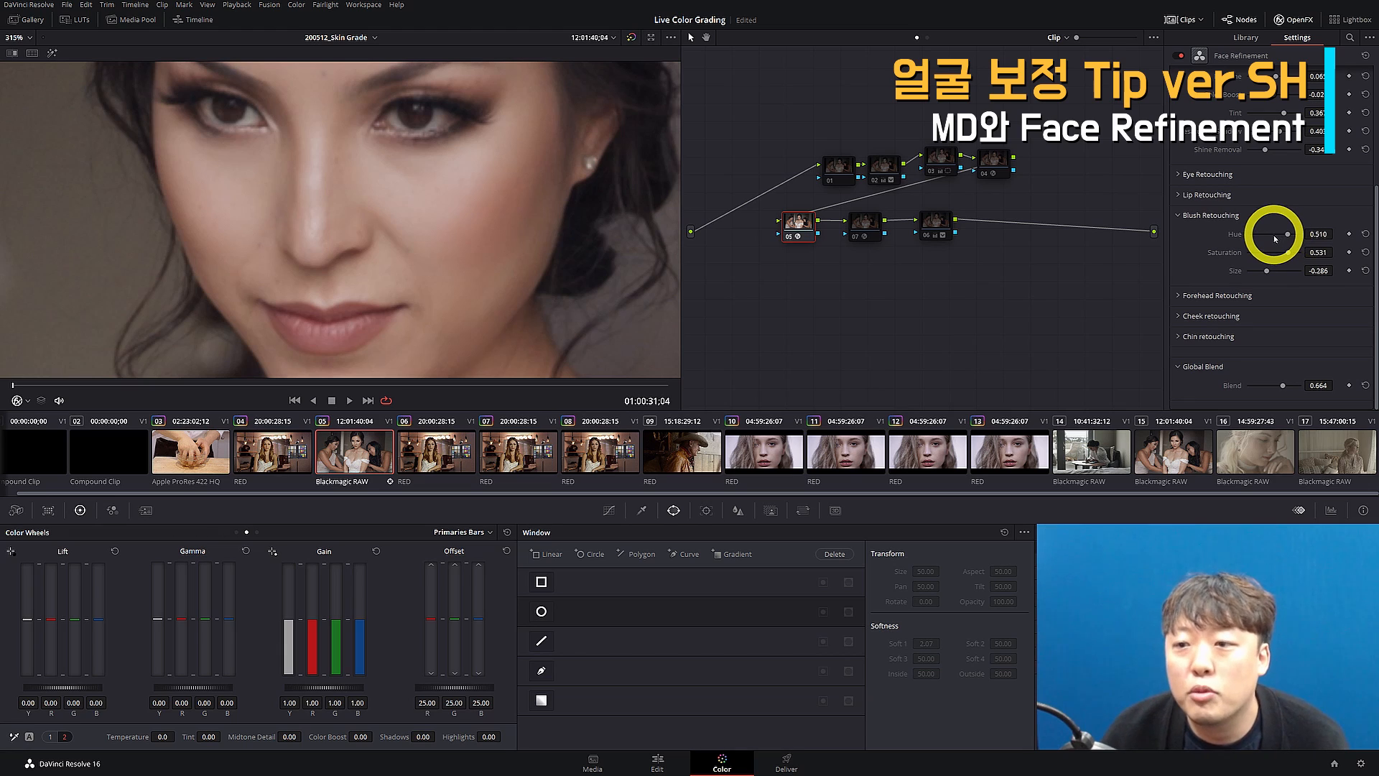
{"action": "mouse_move", "coordinate": [1291, 232]}
{"action": "left_mouse_down"}
{"action": "mouse_move", "coordinate": [1204, 245]}
{"action": "mouse_move", "coordinate": [1377, 291]}
{"action": "left_mouse_up"}
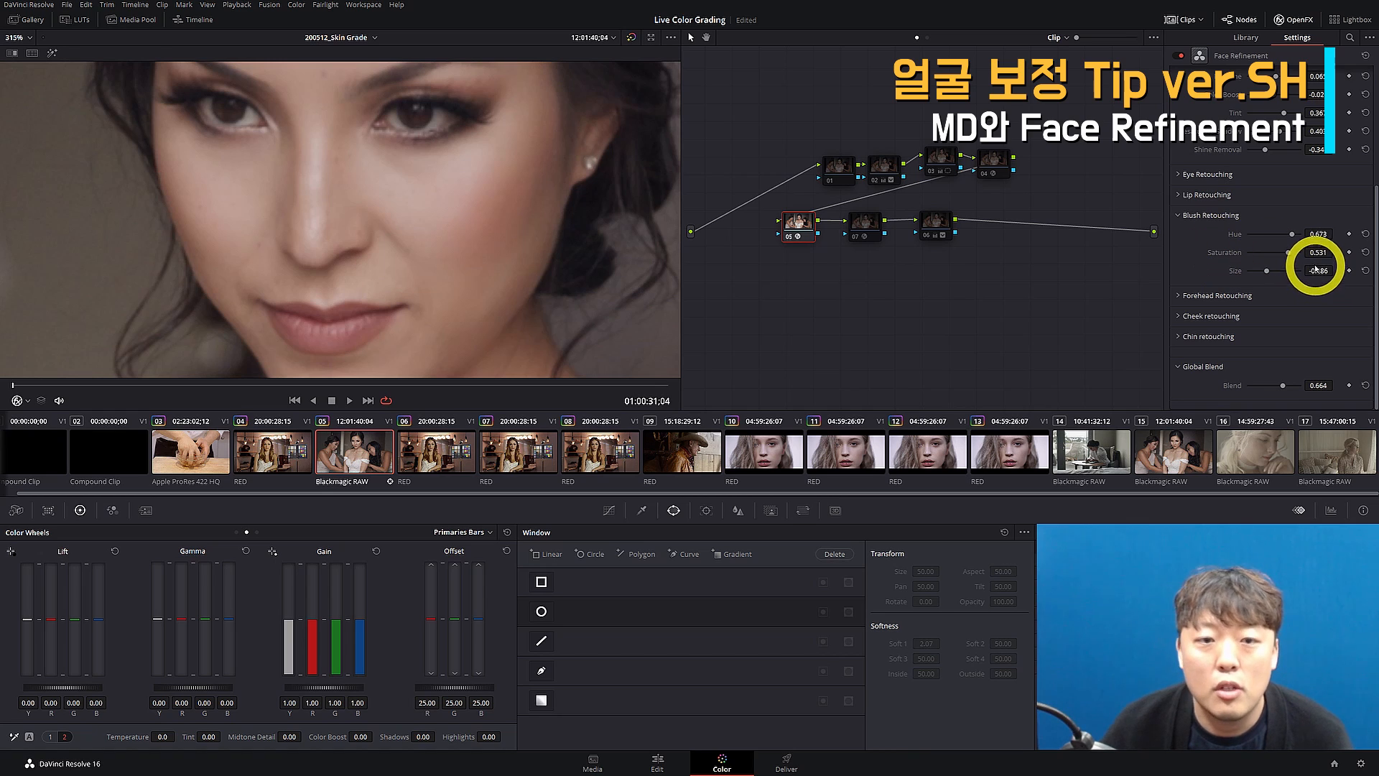
{"action": "left_click", "coordinate": [1185, 216]}
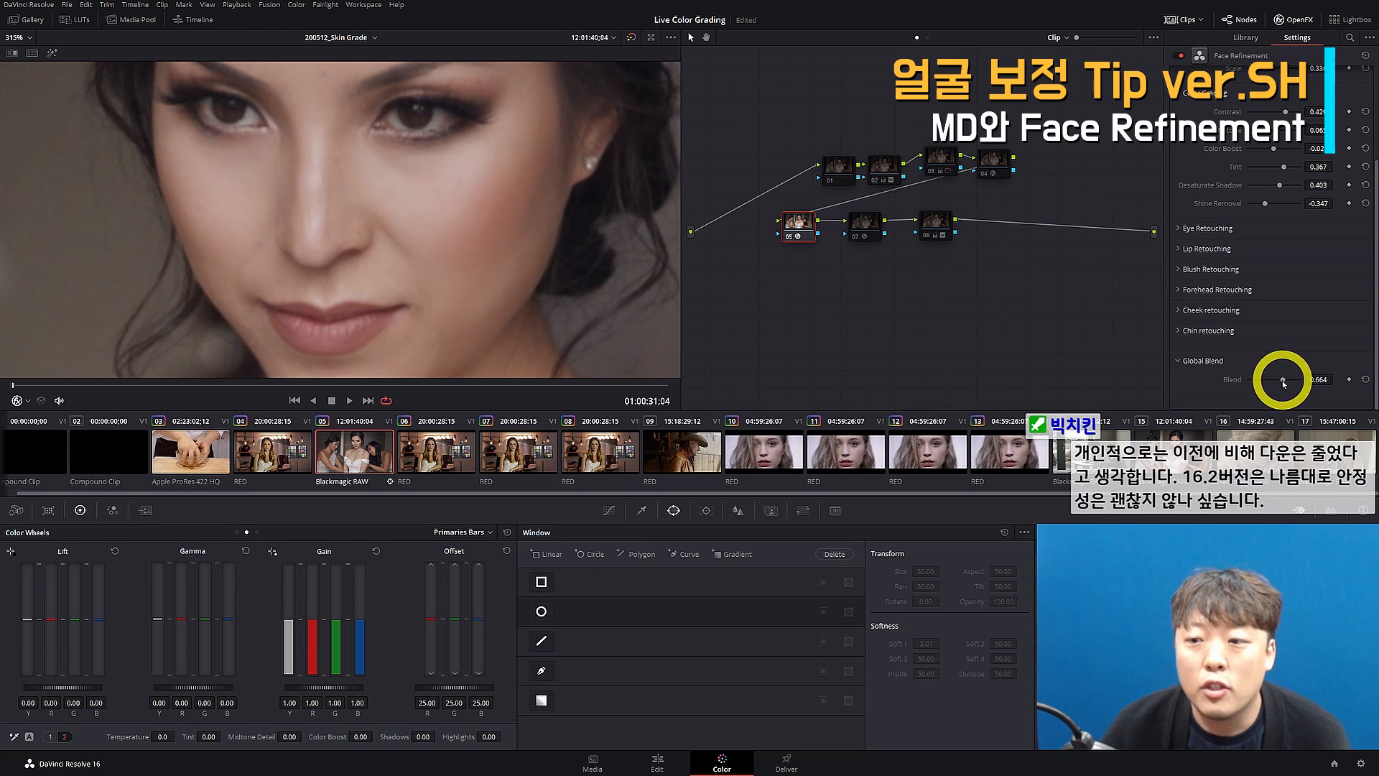
Compare the Face Refinement Global Blend at 0 and 0.612 over the full frame, then set it to 0.470
{"action": "scroll", "coordinate": [605, 230], "scroll_direction": "down", "scroll_amount": 5}
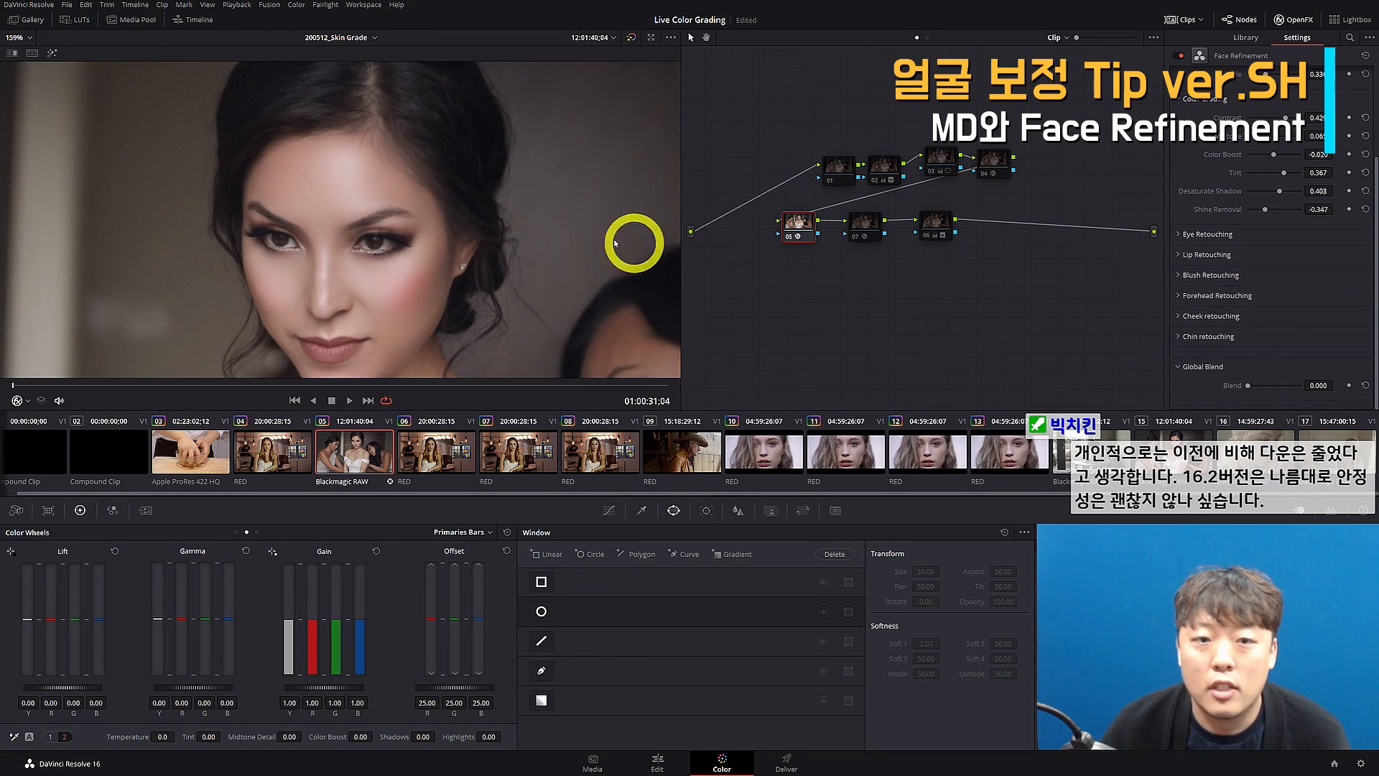
{"action": "scroll", "coordinate": [400, 210], "scroll_direction": "down", "scroll_amount": 6}
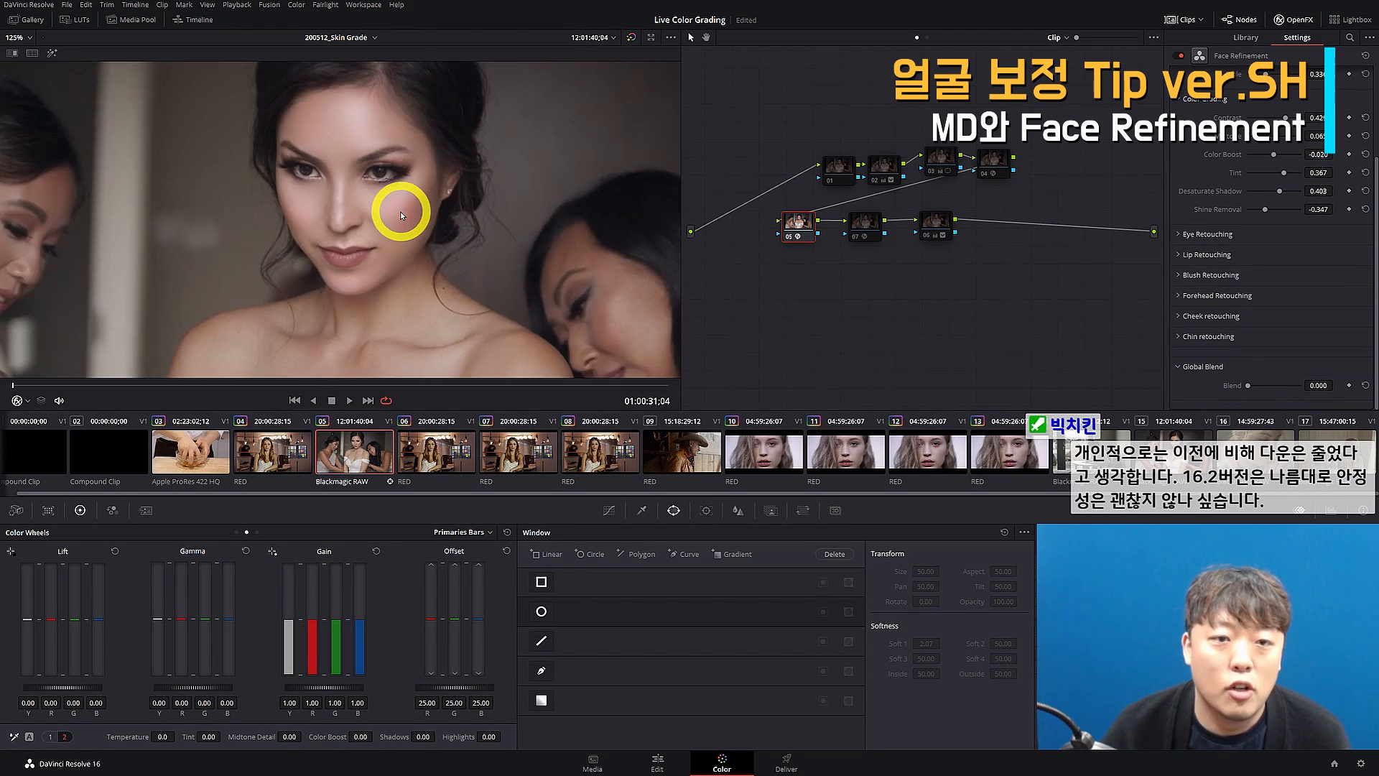
{"action": "left_click_drag", "start_coordinate": [370, 324], "coordinate": [365, 263]}
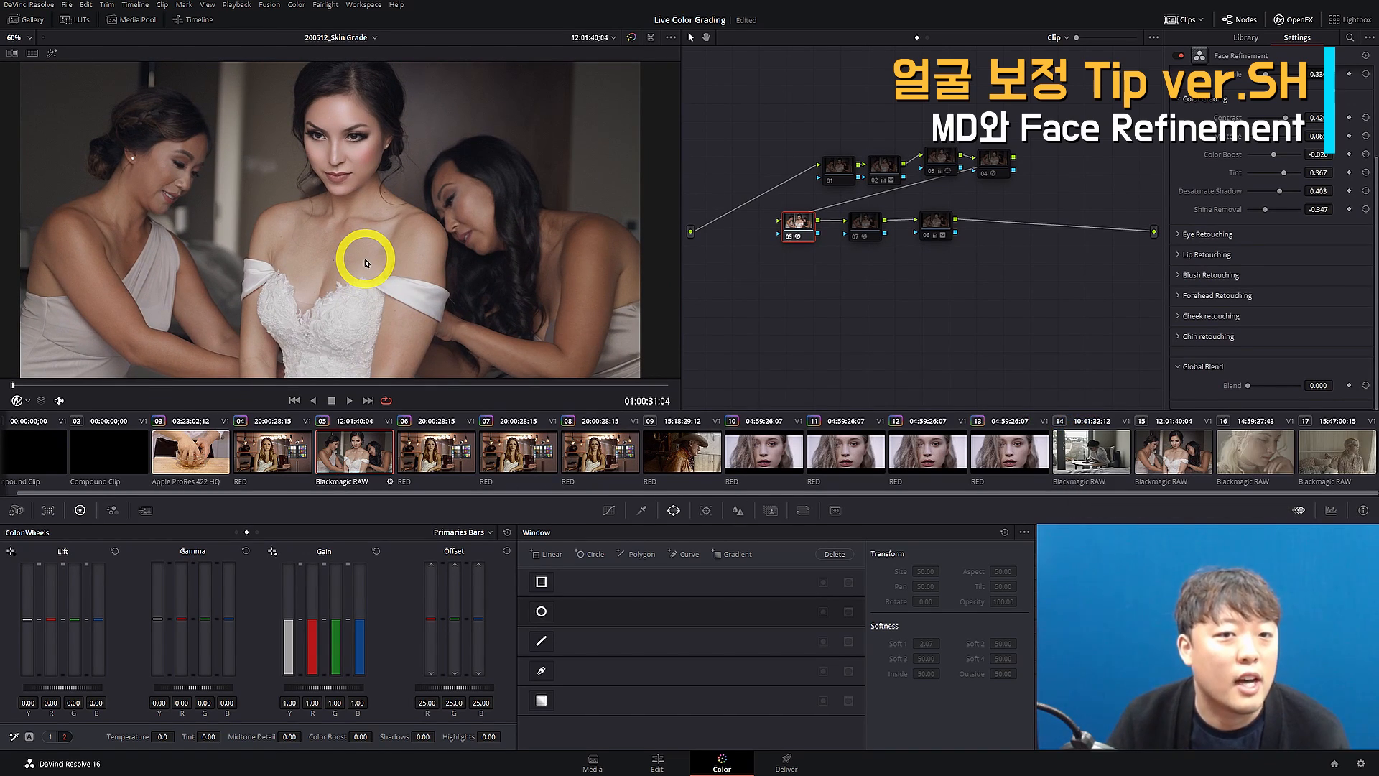
{"action": "scroll", "coordinate": [376, 230], "scroll_direction": "down", "scroll_amount": 1}
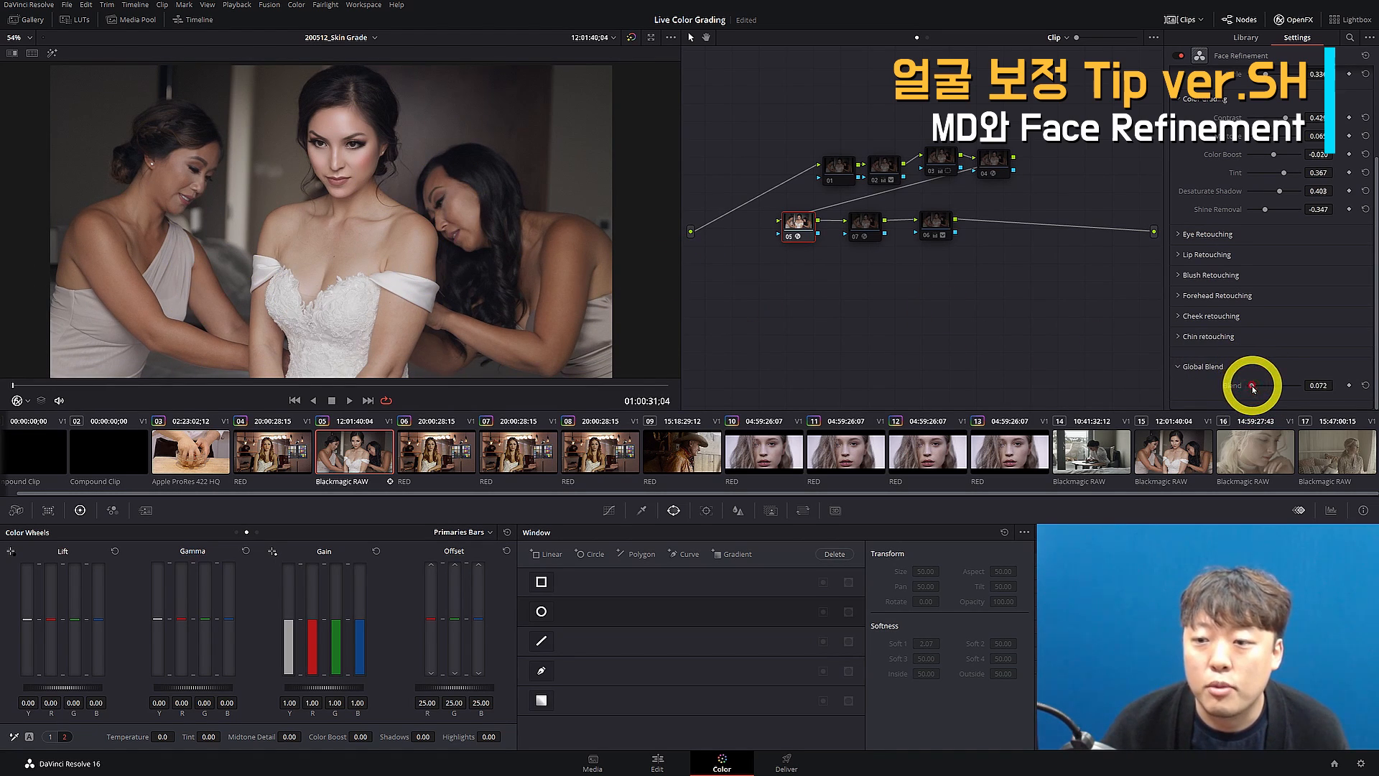
{"action": "left_click_drag", "start_coordinate": [1252, 388], "coordinate": [1280, 386]}
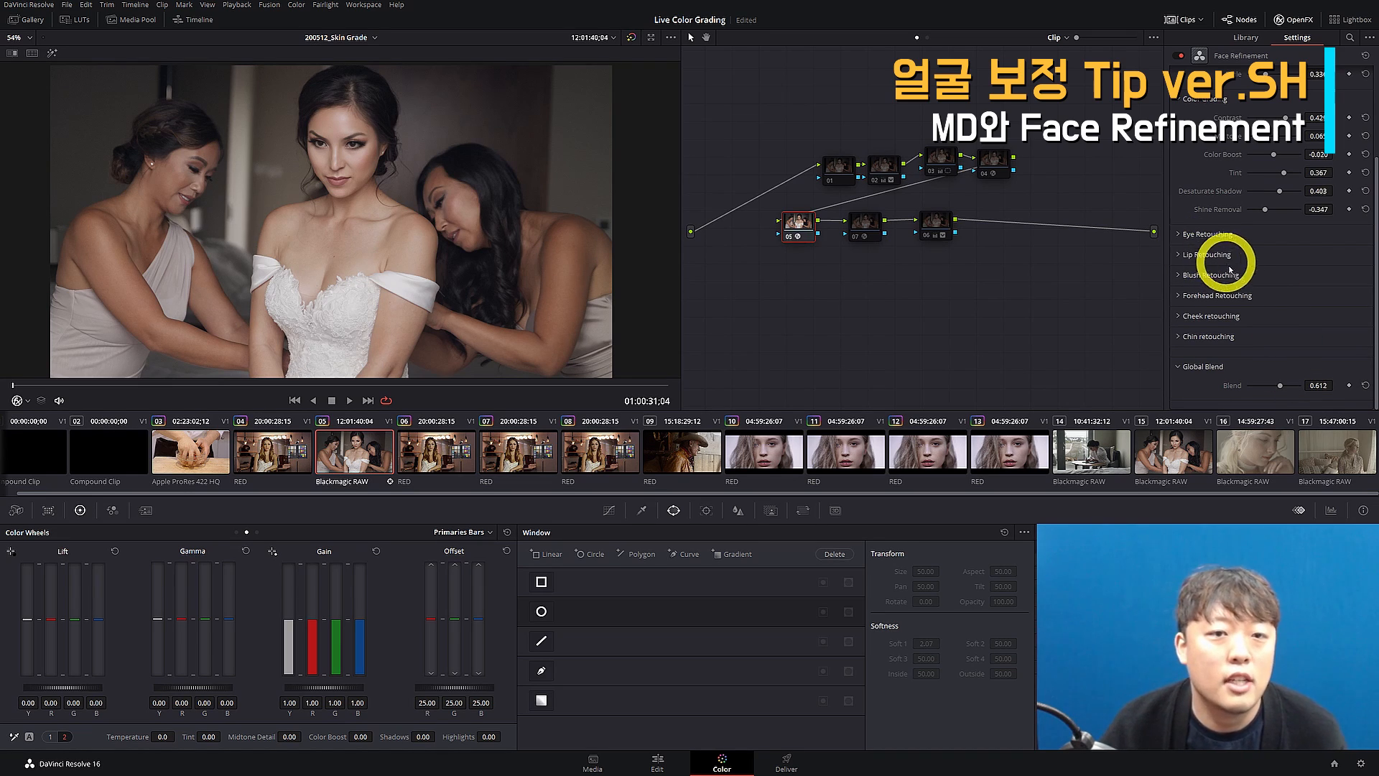
{"action": "left_click_drag", "start_coordinate": [1282, 387], "coordinate": [1270, 387]}
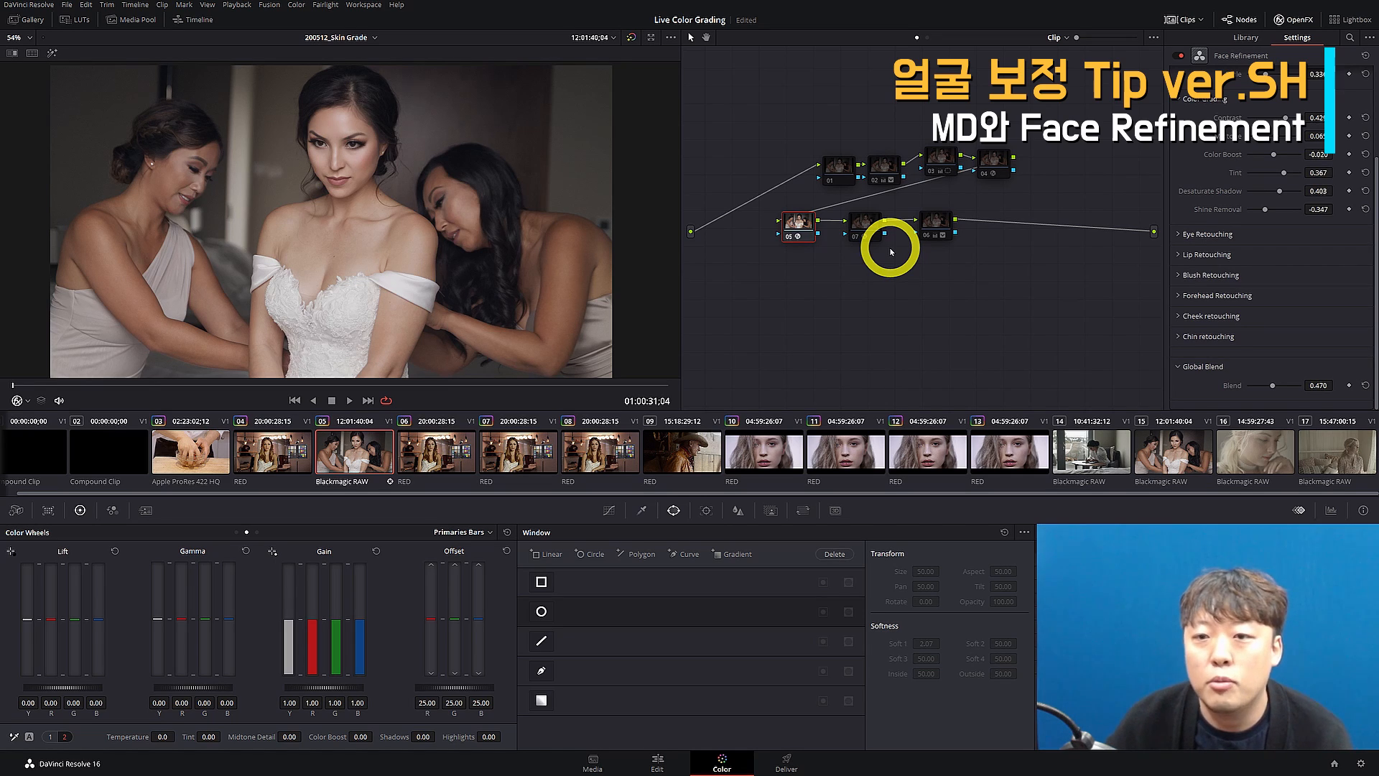
Enable node 06 and inspect its highlighted skin selection, Power Window, tracking data and Qualifier settings
{"action": "left_click", "coordinate": [934, 223]}
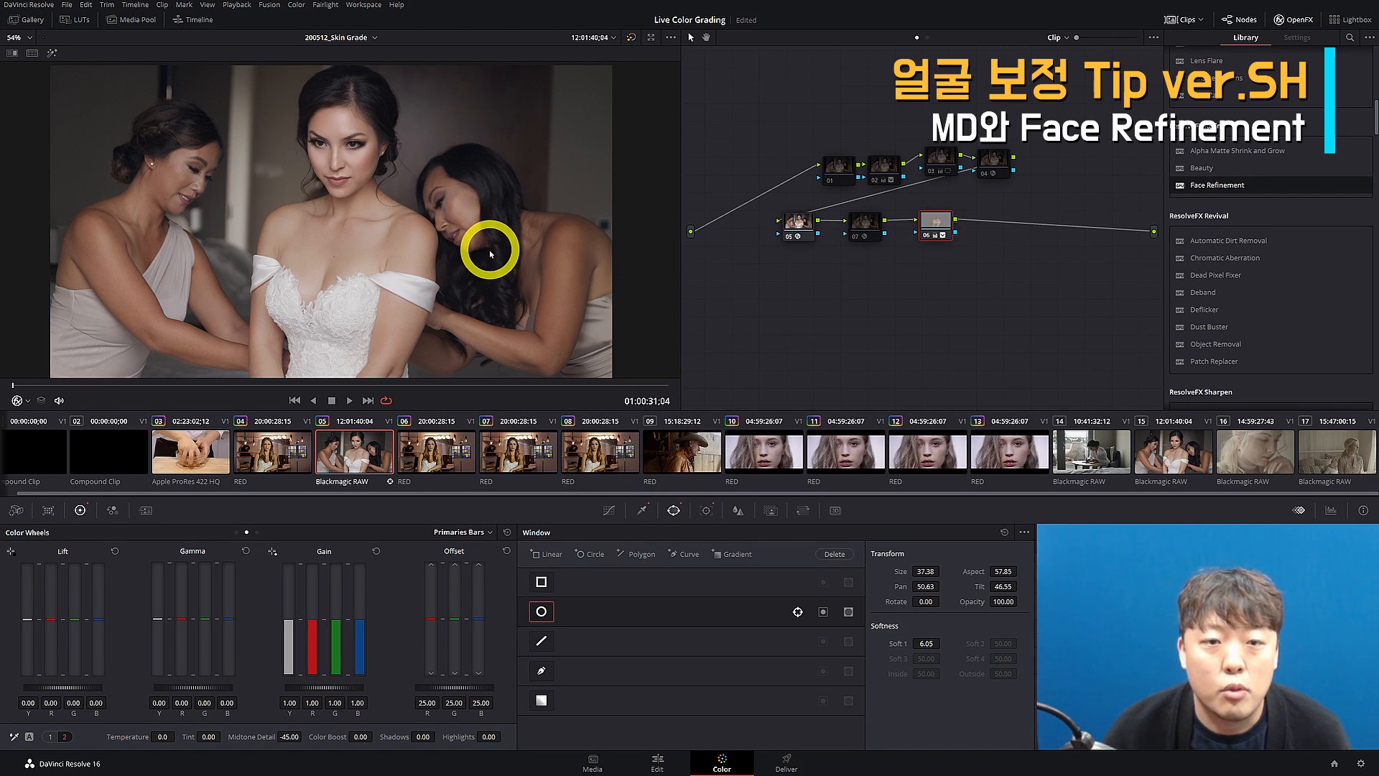
{"action": "key", "text": "shift+h"}
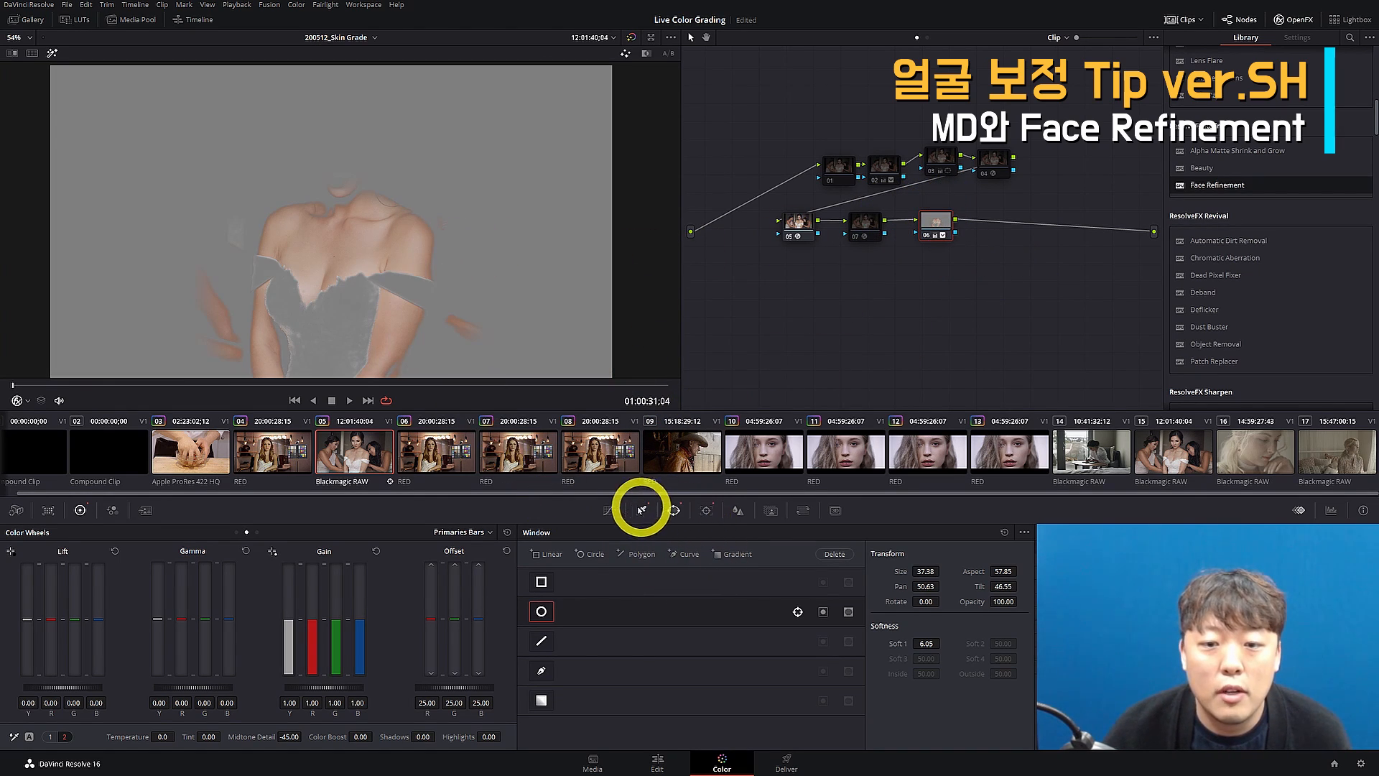
{"action": "left_click", "coordinate": [27, 400]}
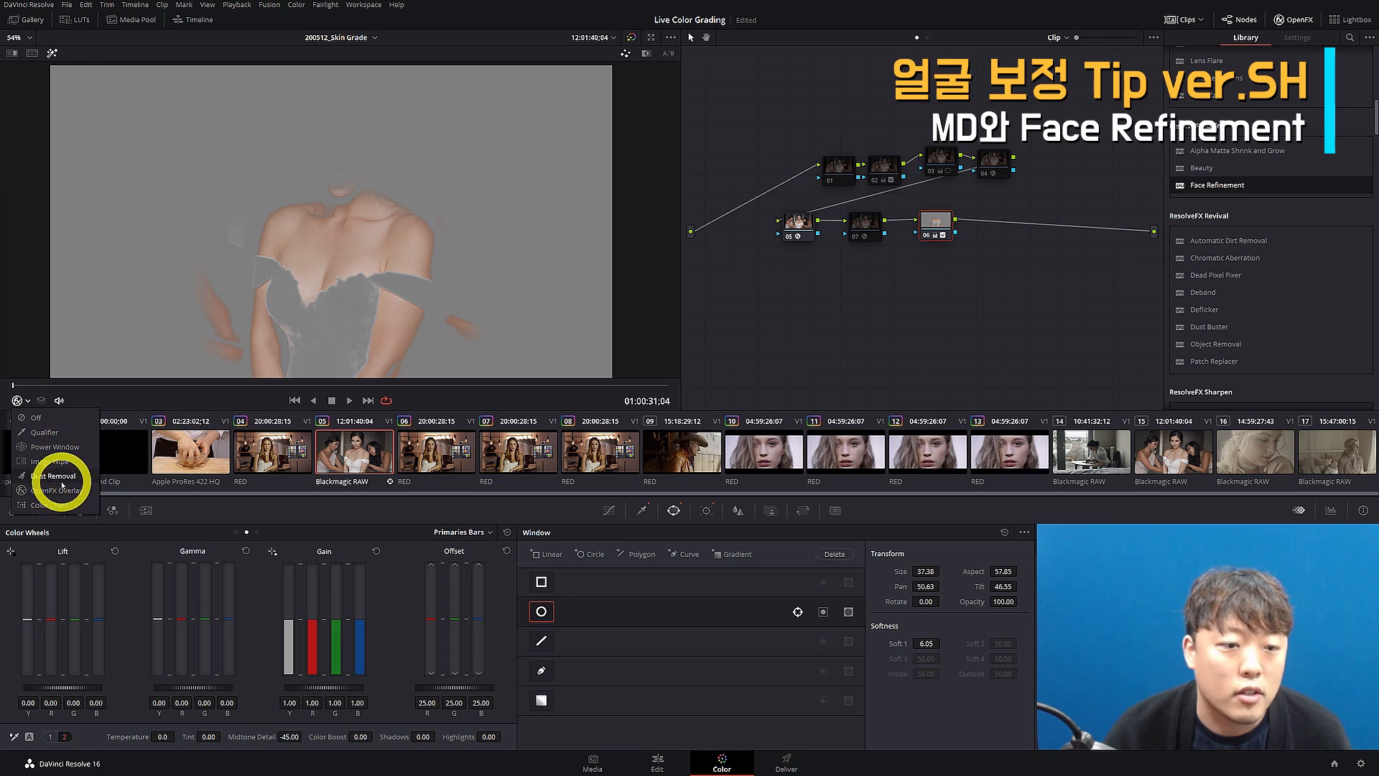
{"action": "left_click", "coordinate": [52, 476]}
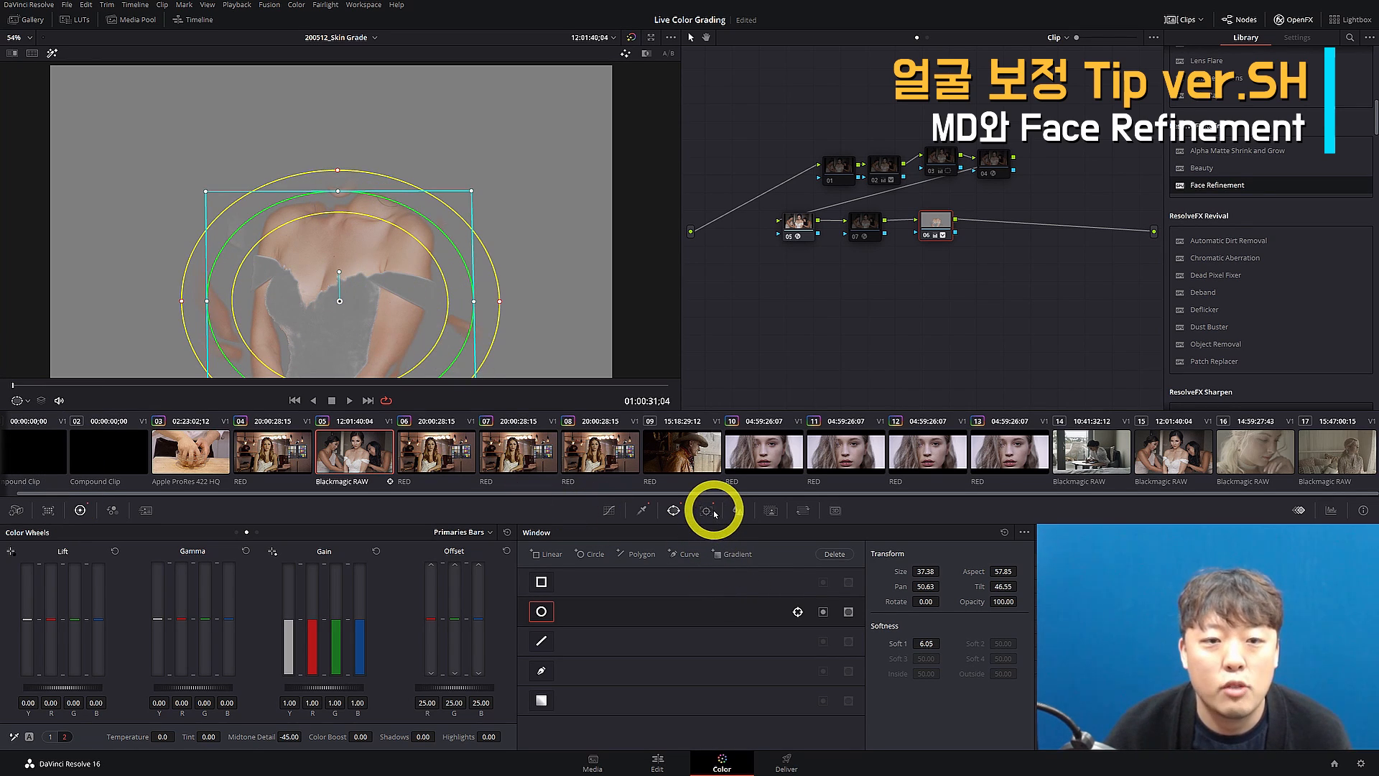
{"action": "left_click", "coordinate": [738, 509]}
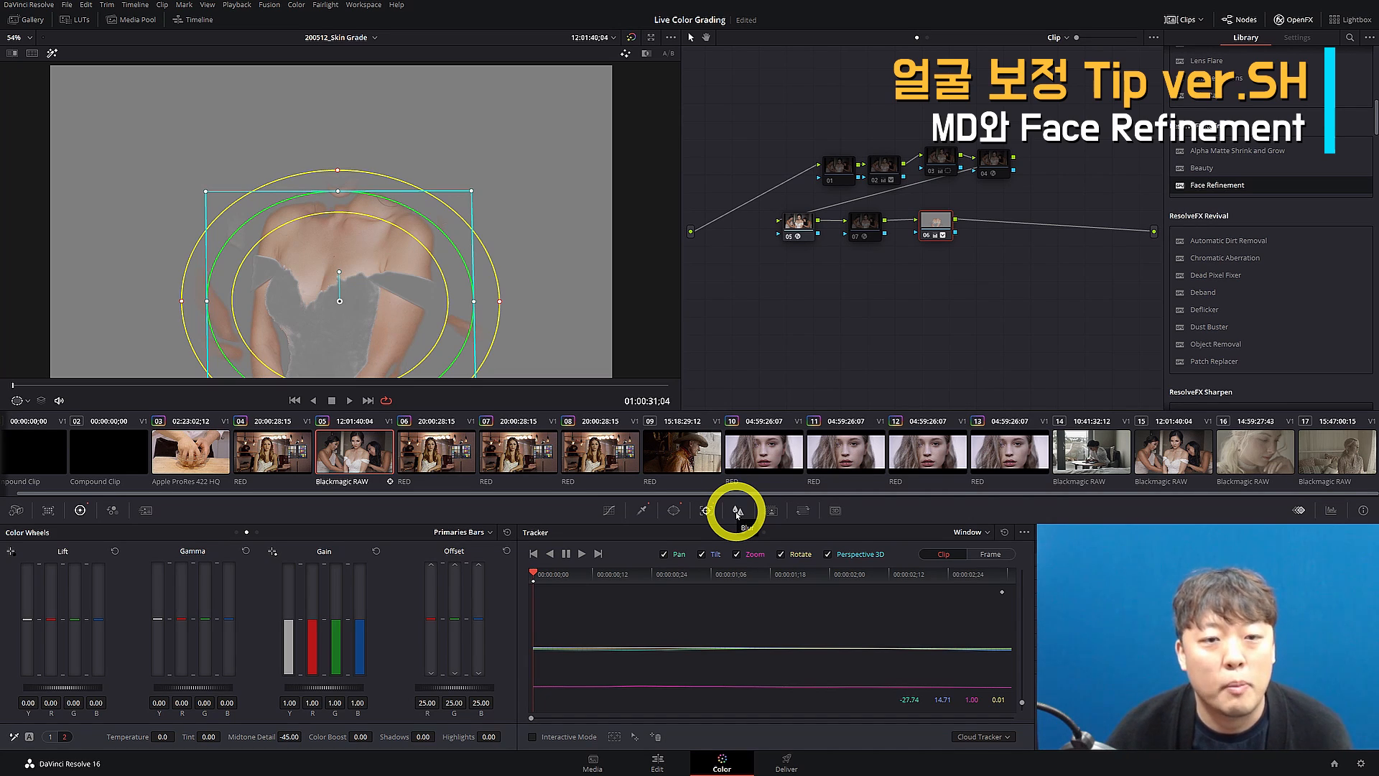
{"action": "left_click", "coordinate": [641, 507]}
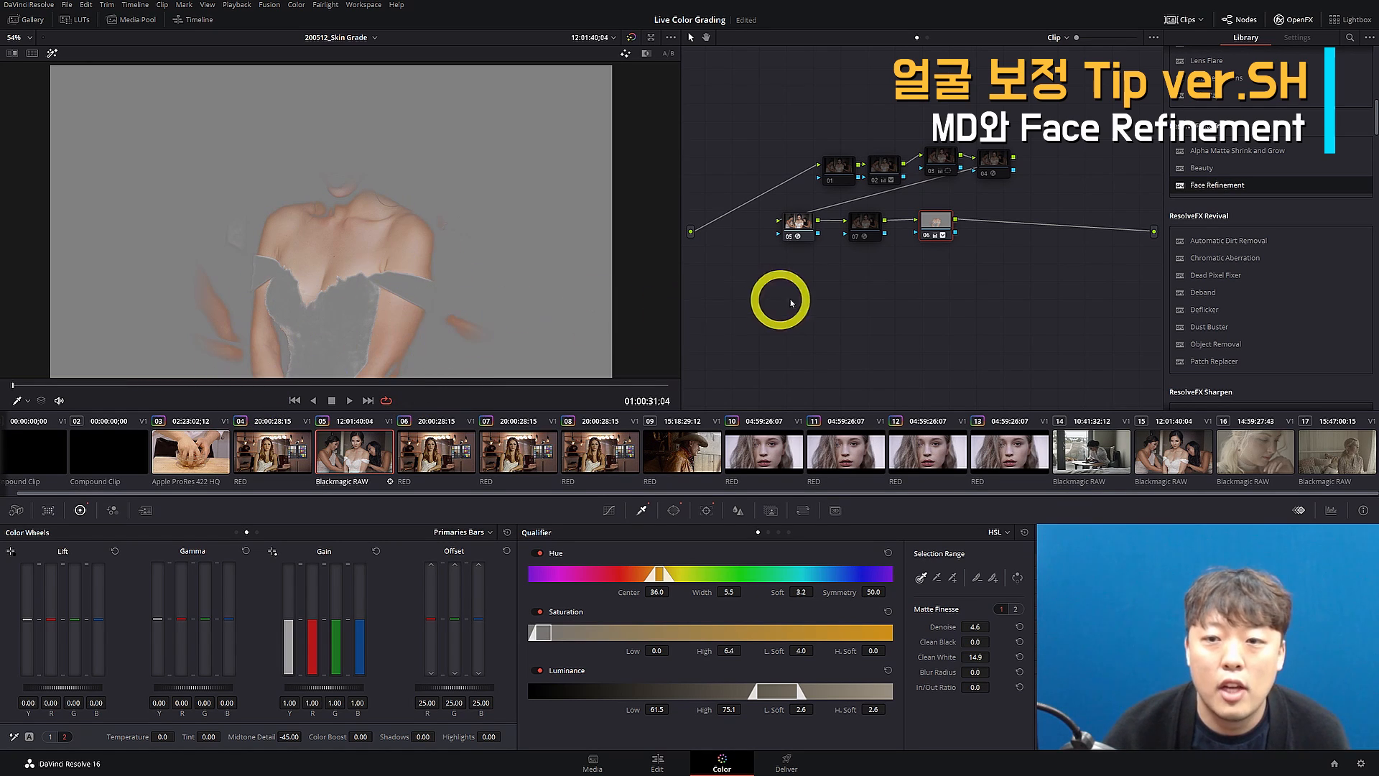
{"action": "key", "text": "shift+h"}
Reset node 06's Midtone Detail to 0 to compare the bride's skin up close, then restore it to -45
{"action": "left_click_drag", "start_coordinate": [289, 736], "coordinate": [284, 736]}
{"action": "double_click", "coordinate": [255, 736]}
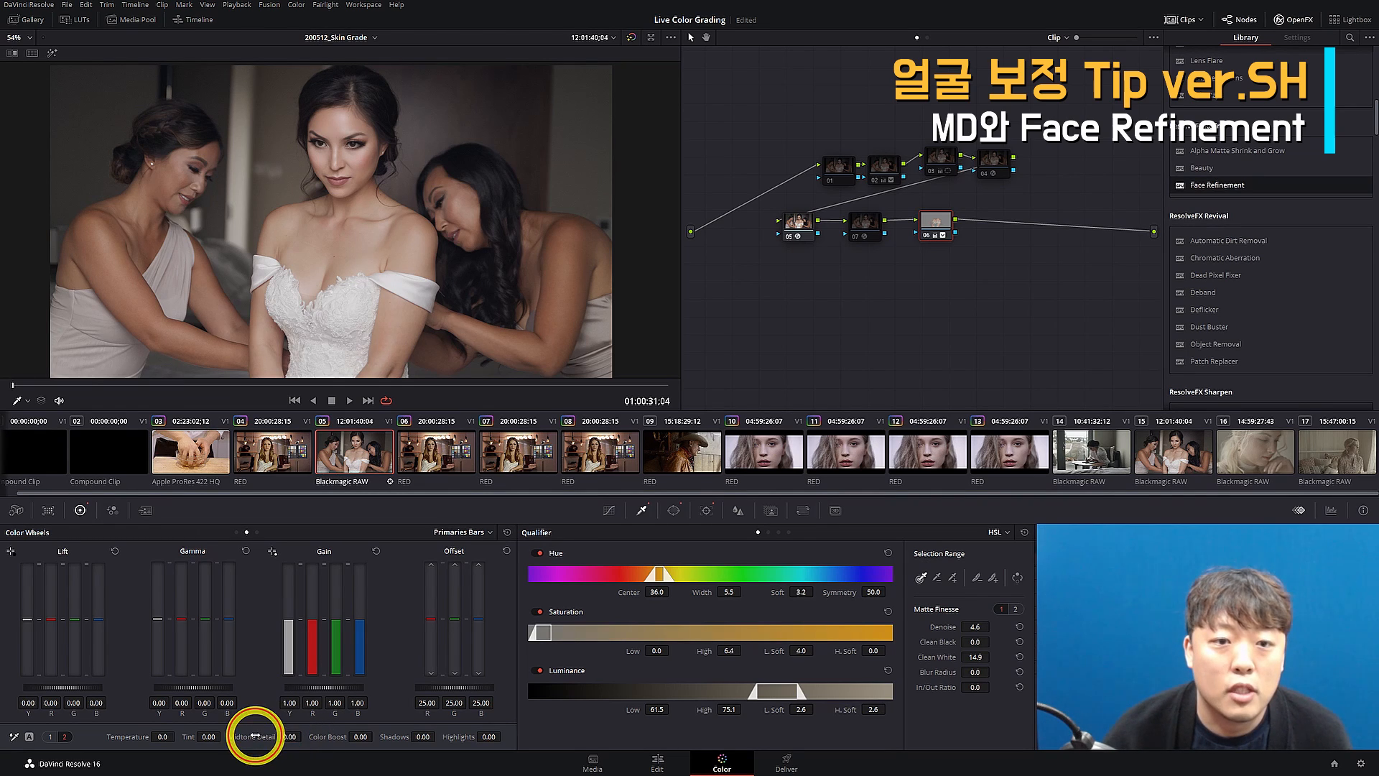
{"action": "scroll", "coordinate": [329, 298], "scroll_direction": "up", "scroll_amount": 5}
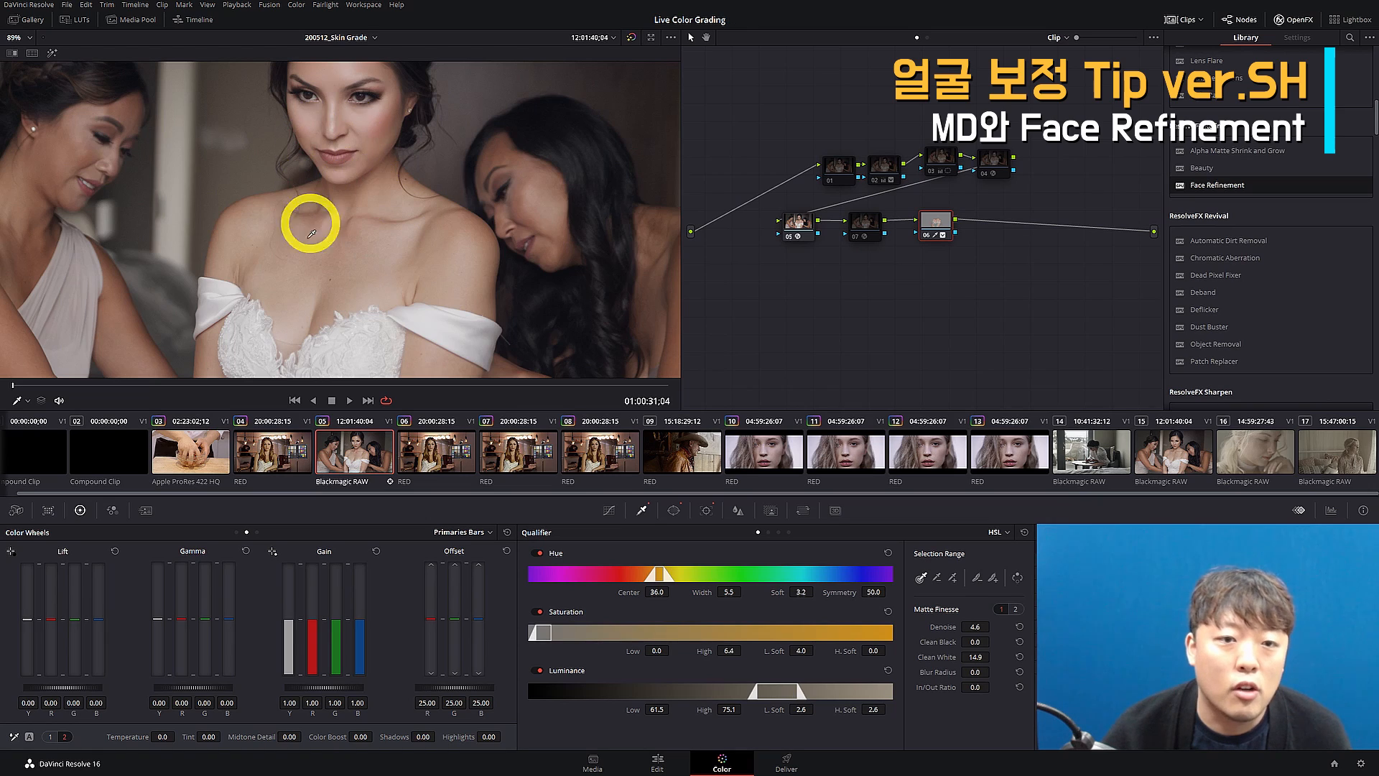
{"action": "left_click_drag", "start_coordinate": [253, 741], "coordinate": [270, 733]}
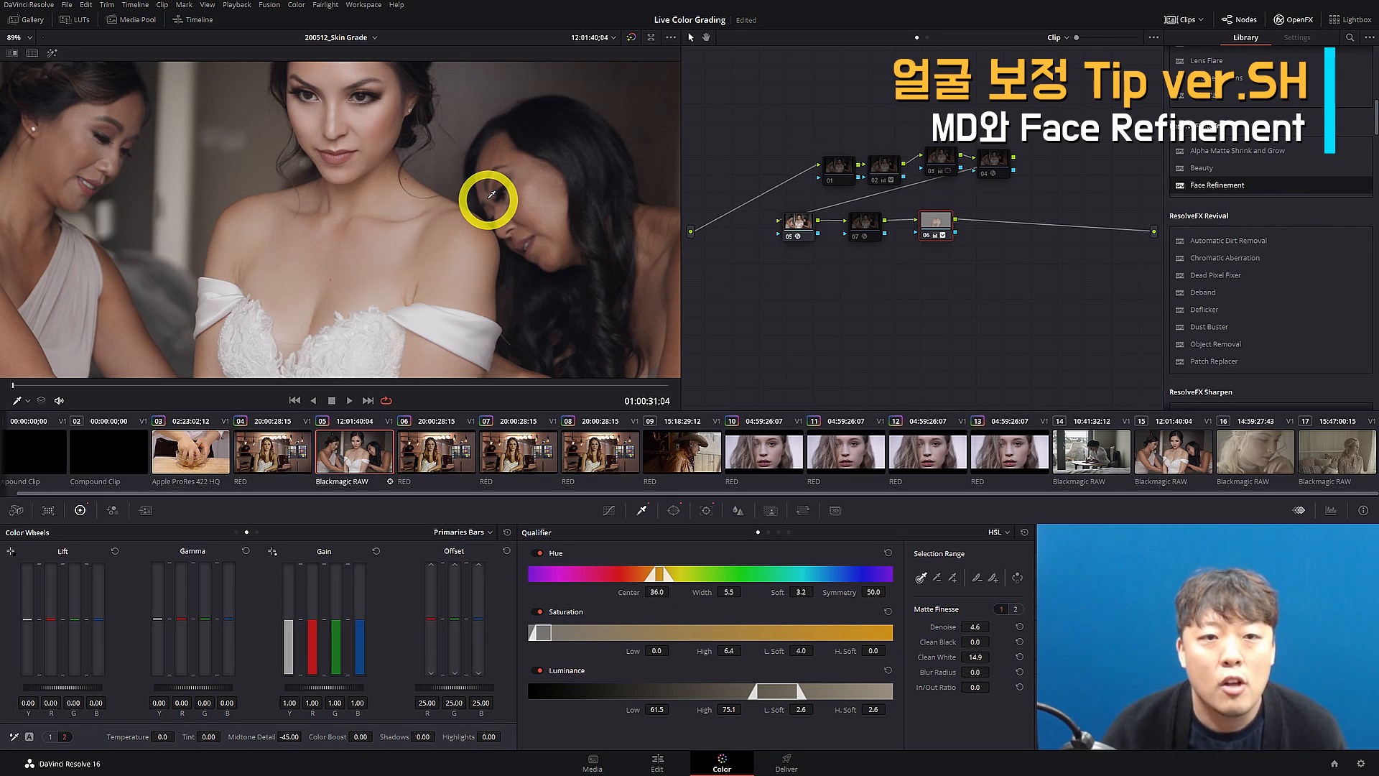
{"action": "scroll", "coordinate": [356, 184], "scroll_direction": "down", "scroll_amount": 4}
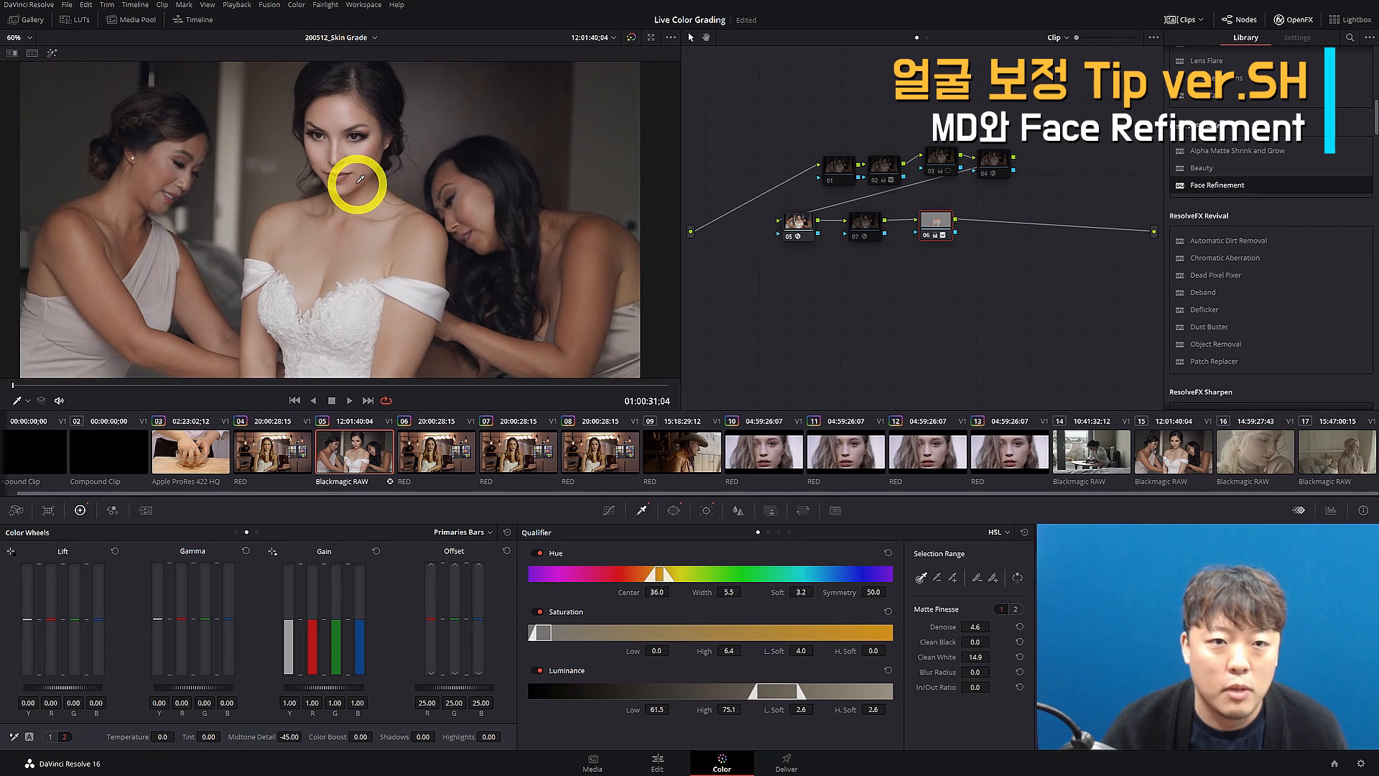
{"action": "scroll", "coordinate": [360, 178], "scroll_direction": "down", "scroll_amount": 1}
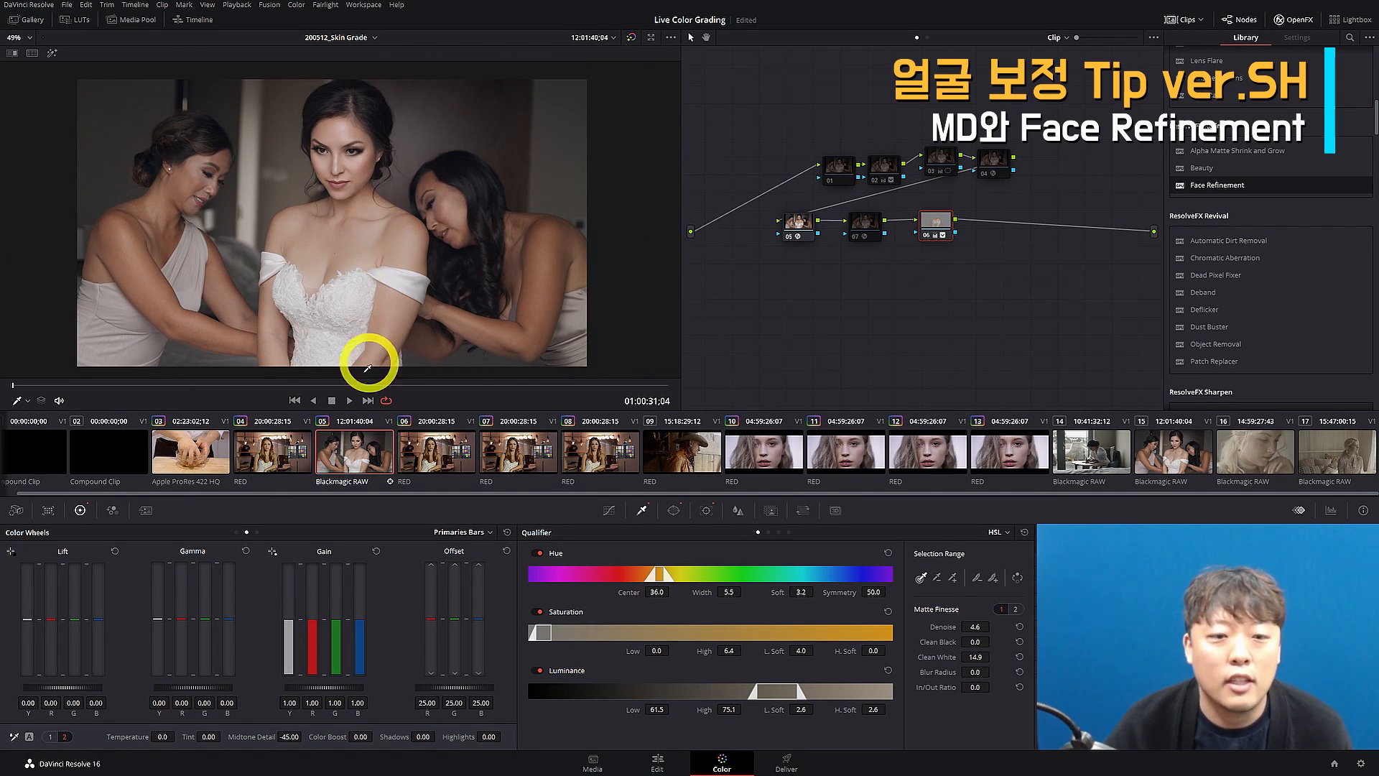
View clip 04 and its node graph for comparison, then return to clip 05
{"action": "left_click", "coordinate": [268, 454]}
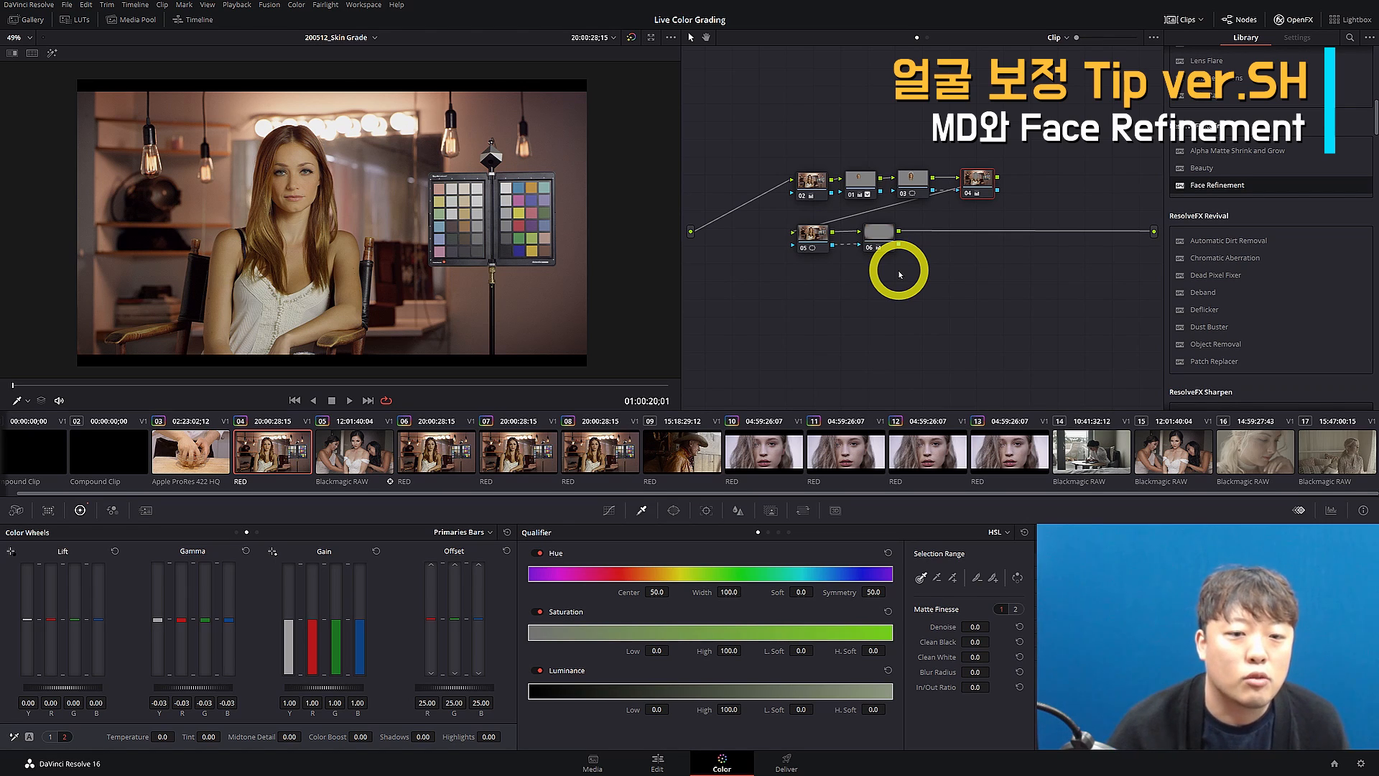
{"action": "left_click", "coordinate": [362, 460]}
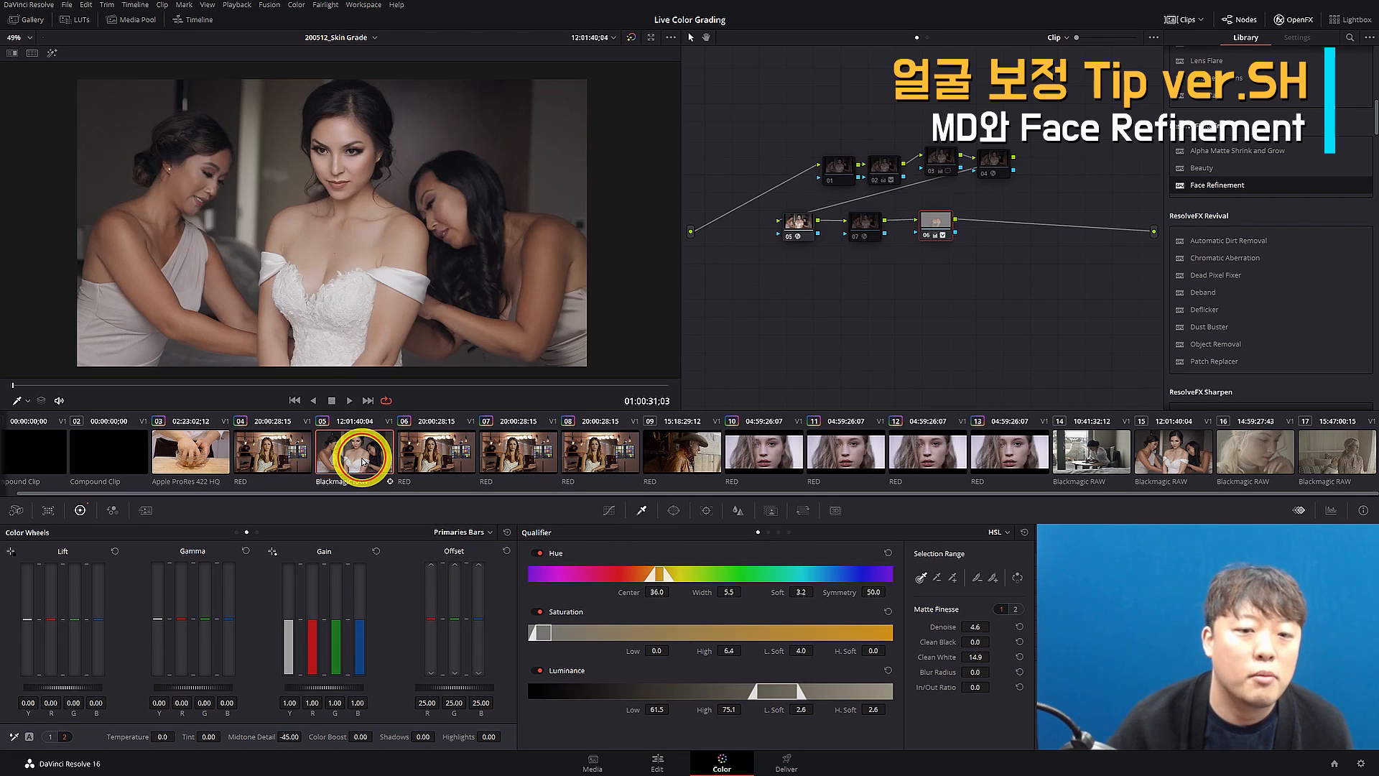